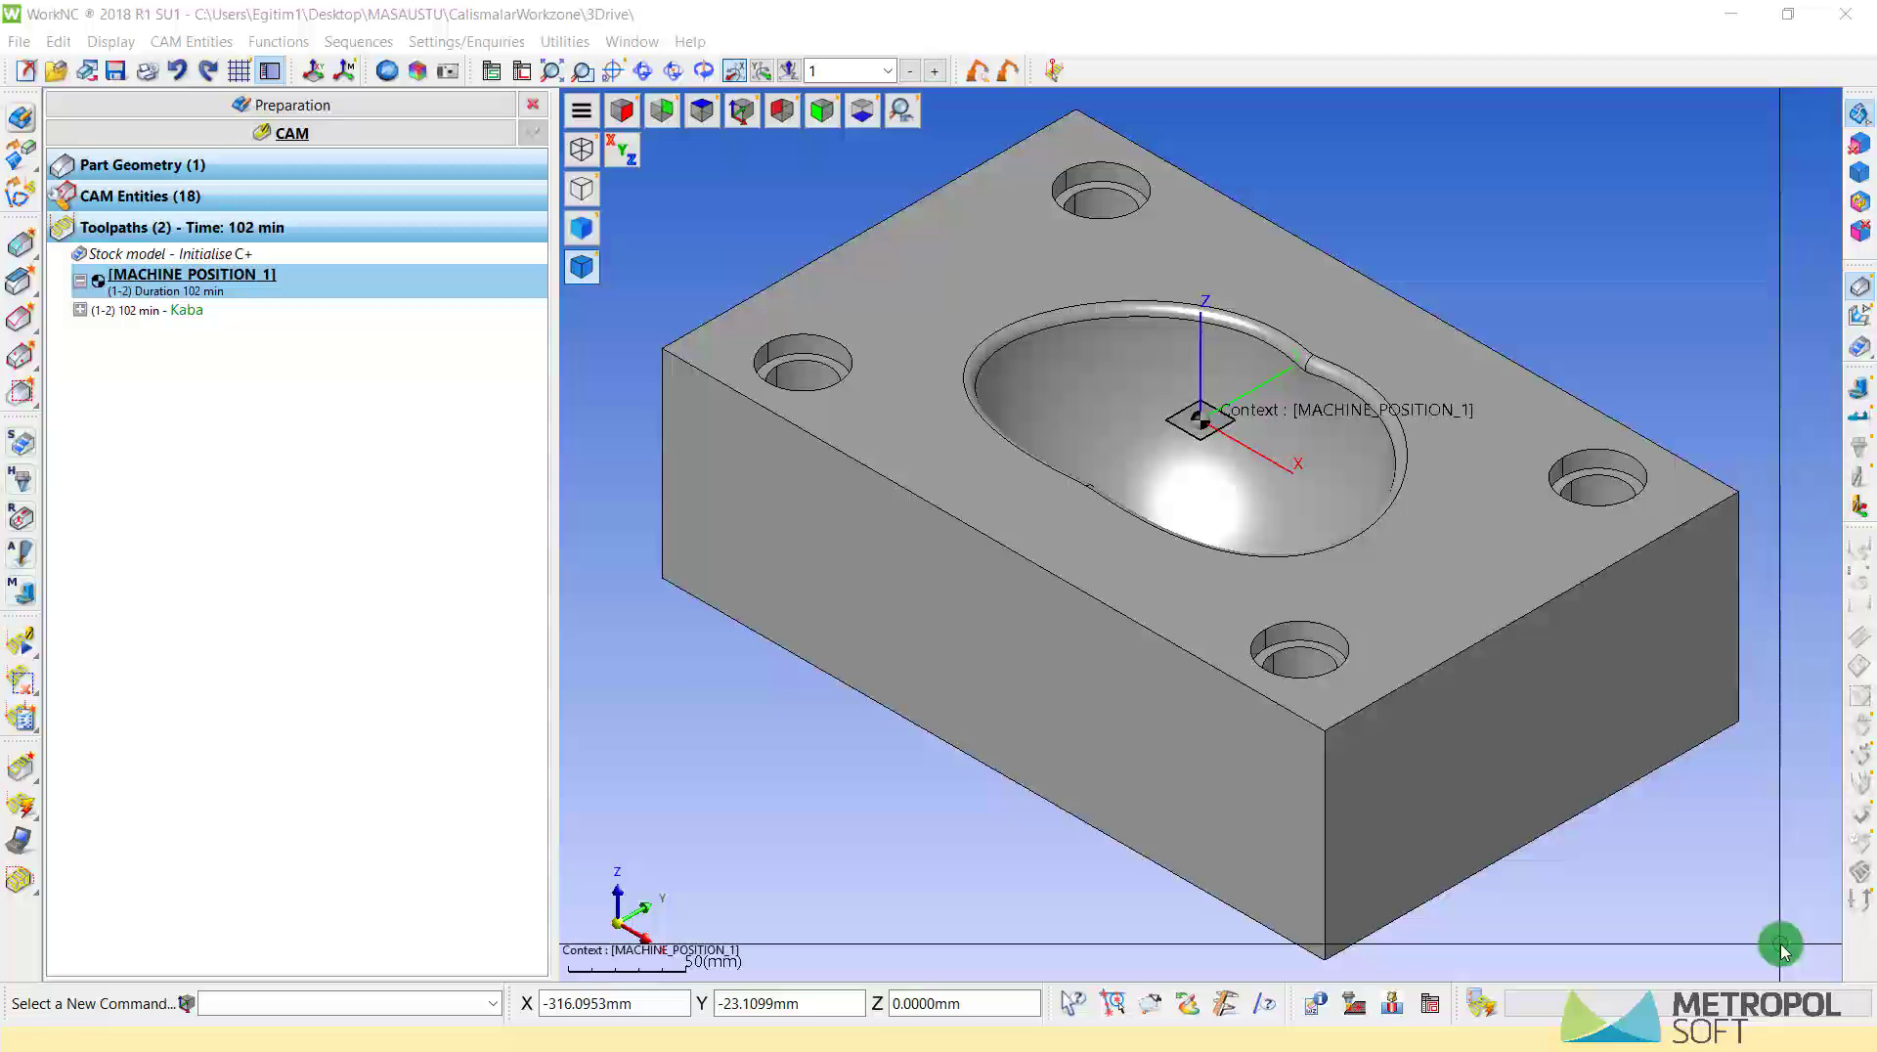
- Create a new toolpath from the Toolpaths tree's context menu, bringing up Toolpath Parameters - 3
click(1223, 20)
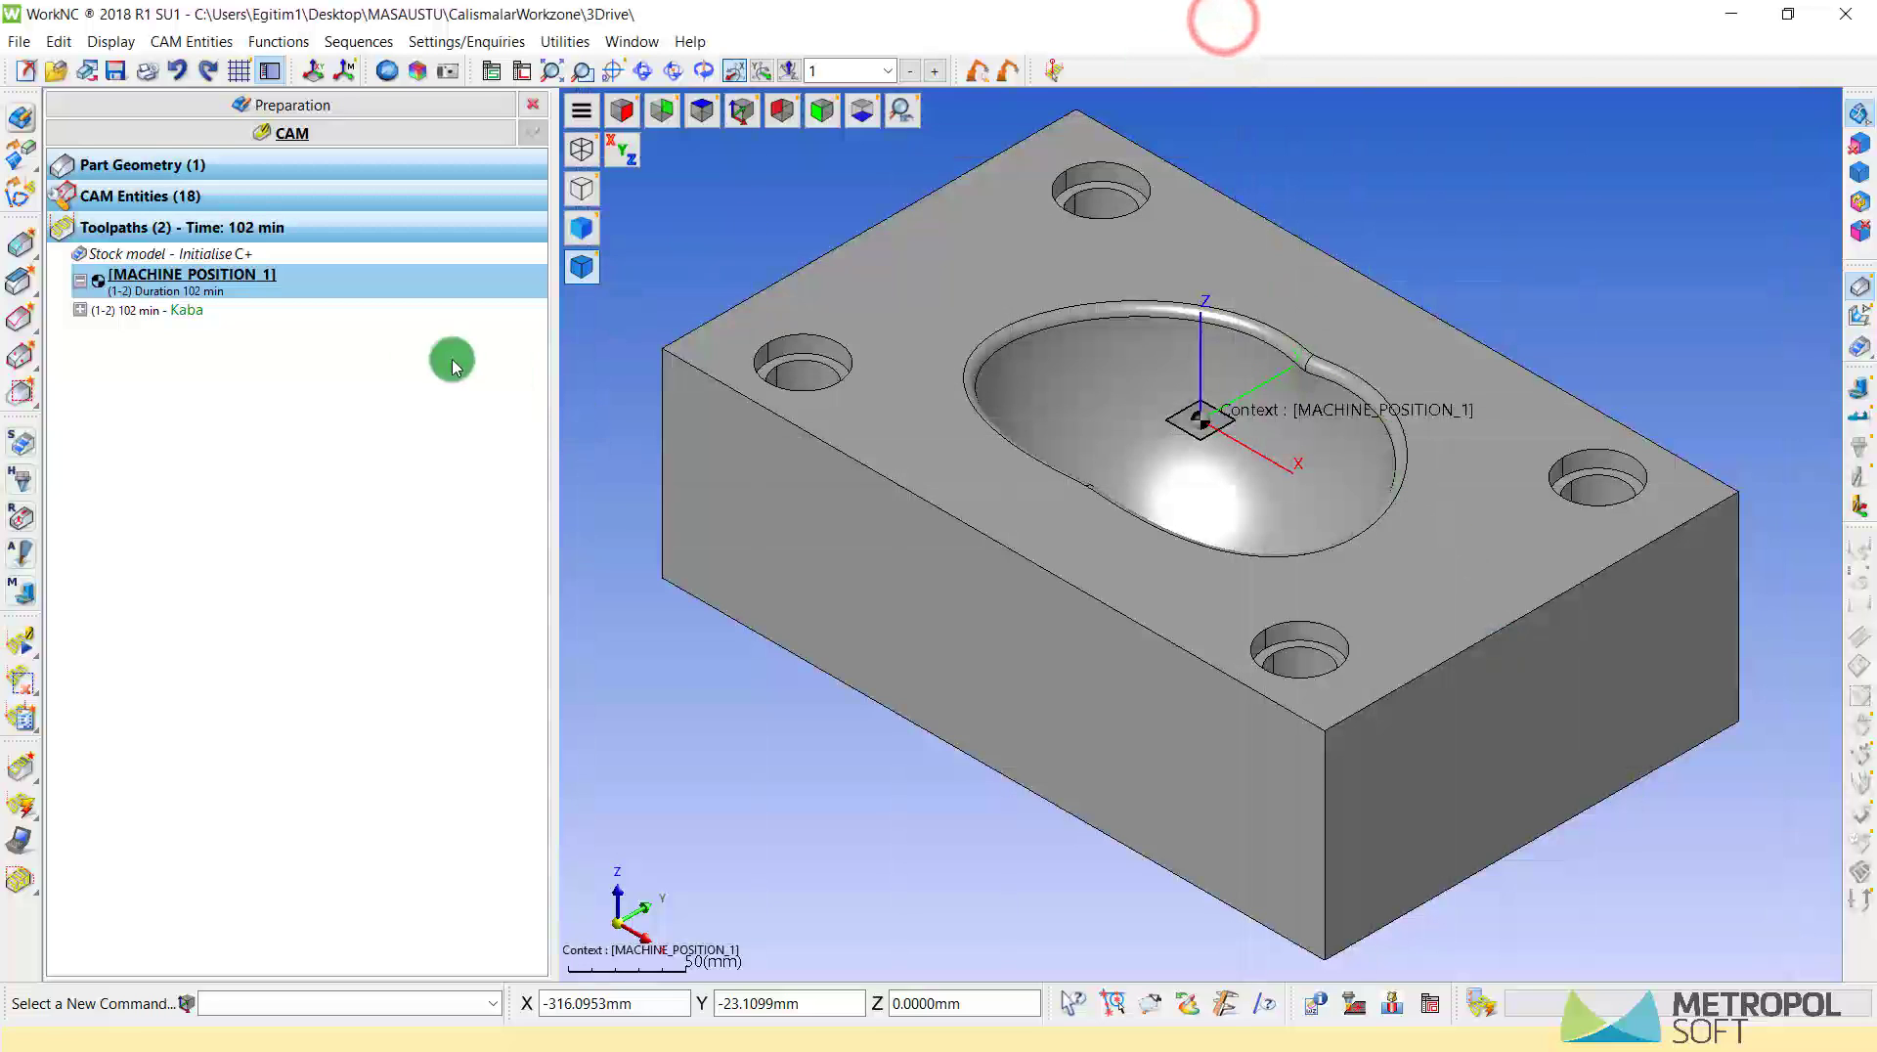
right_click(240, 422)
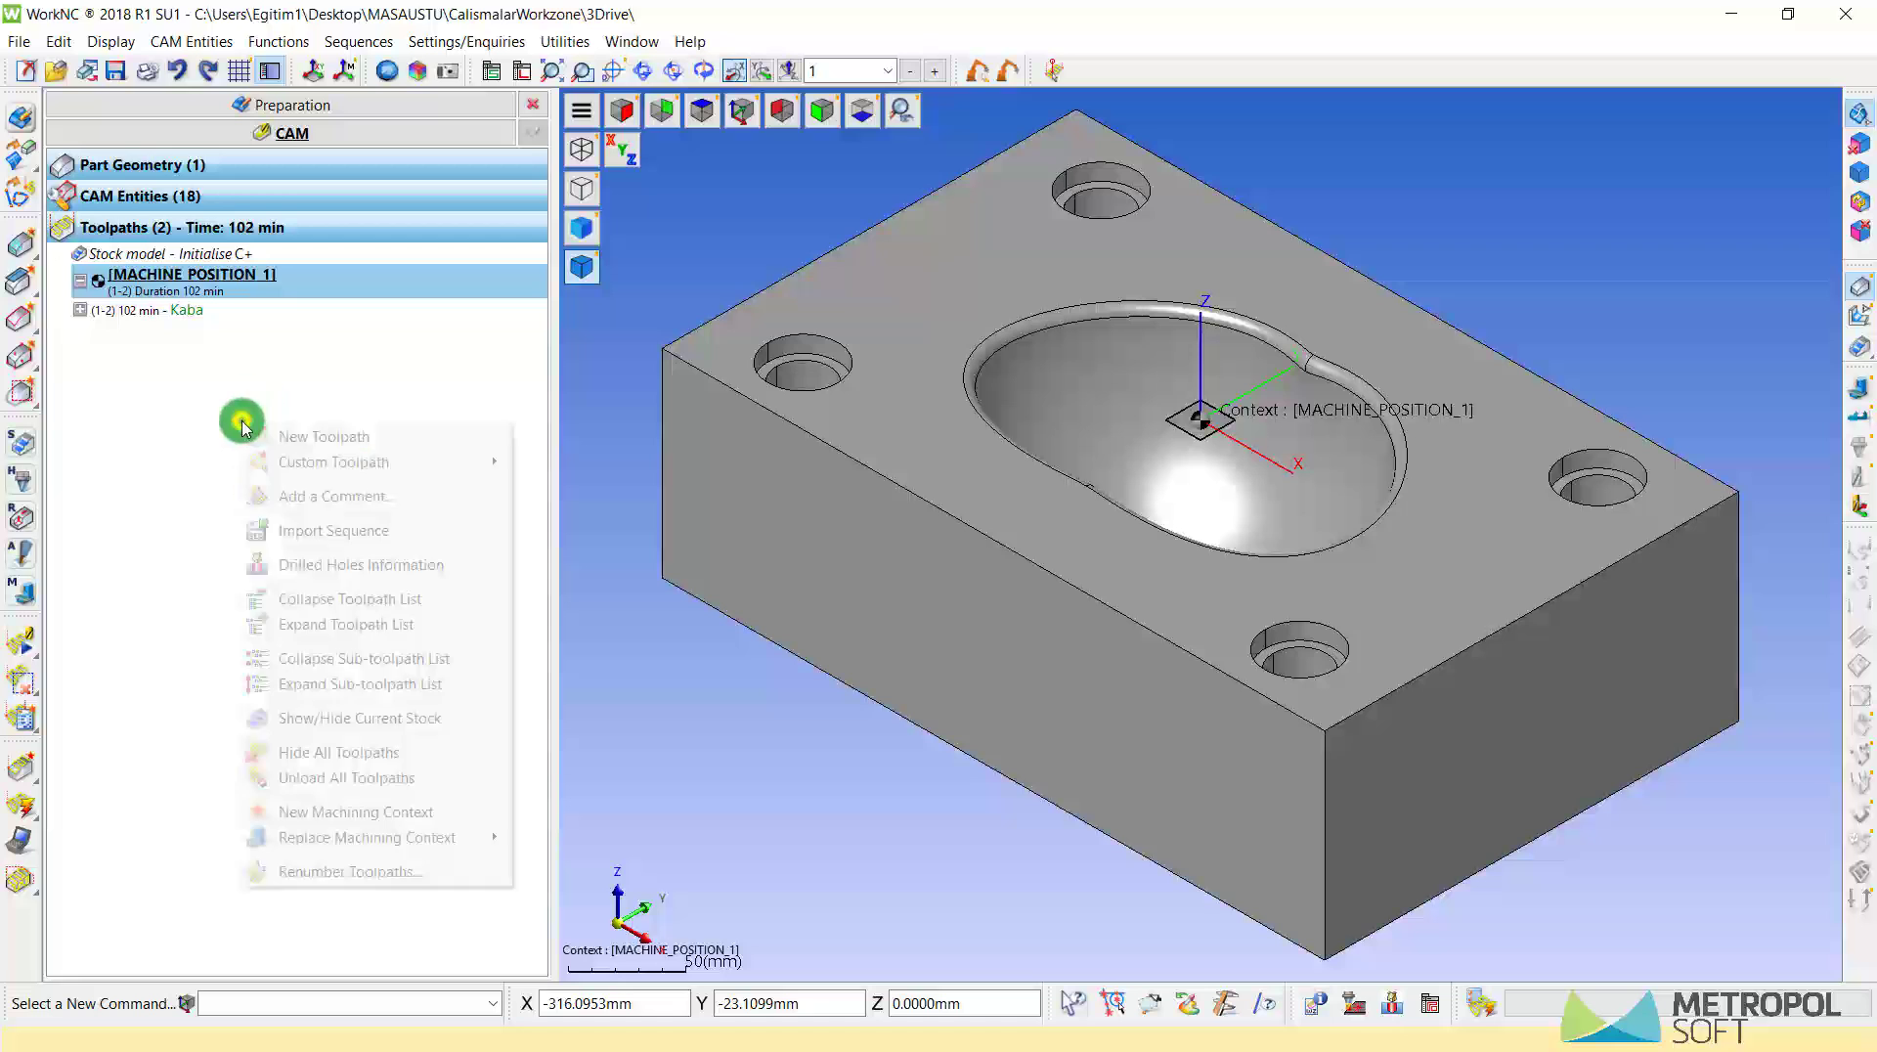
click(302, 448)
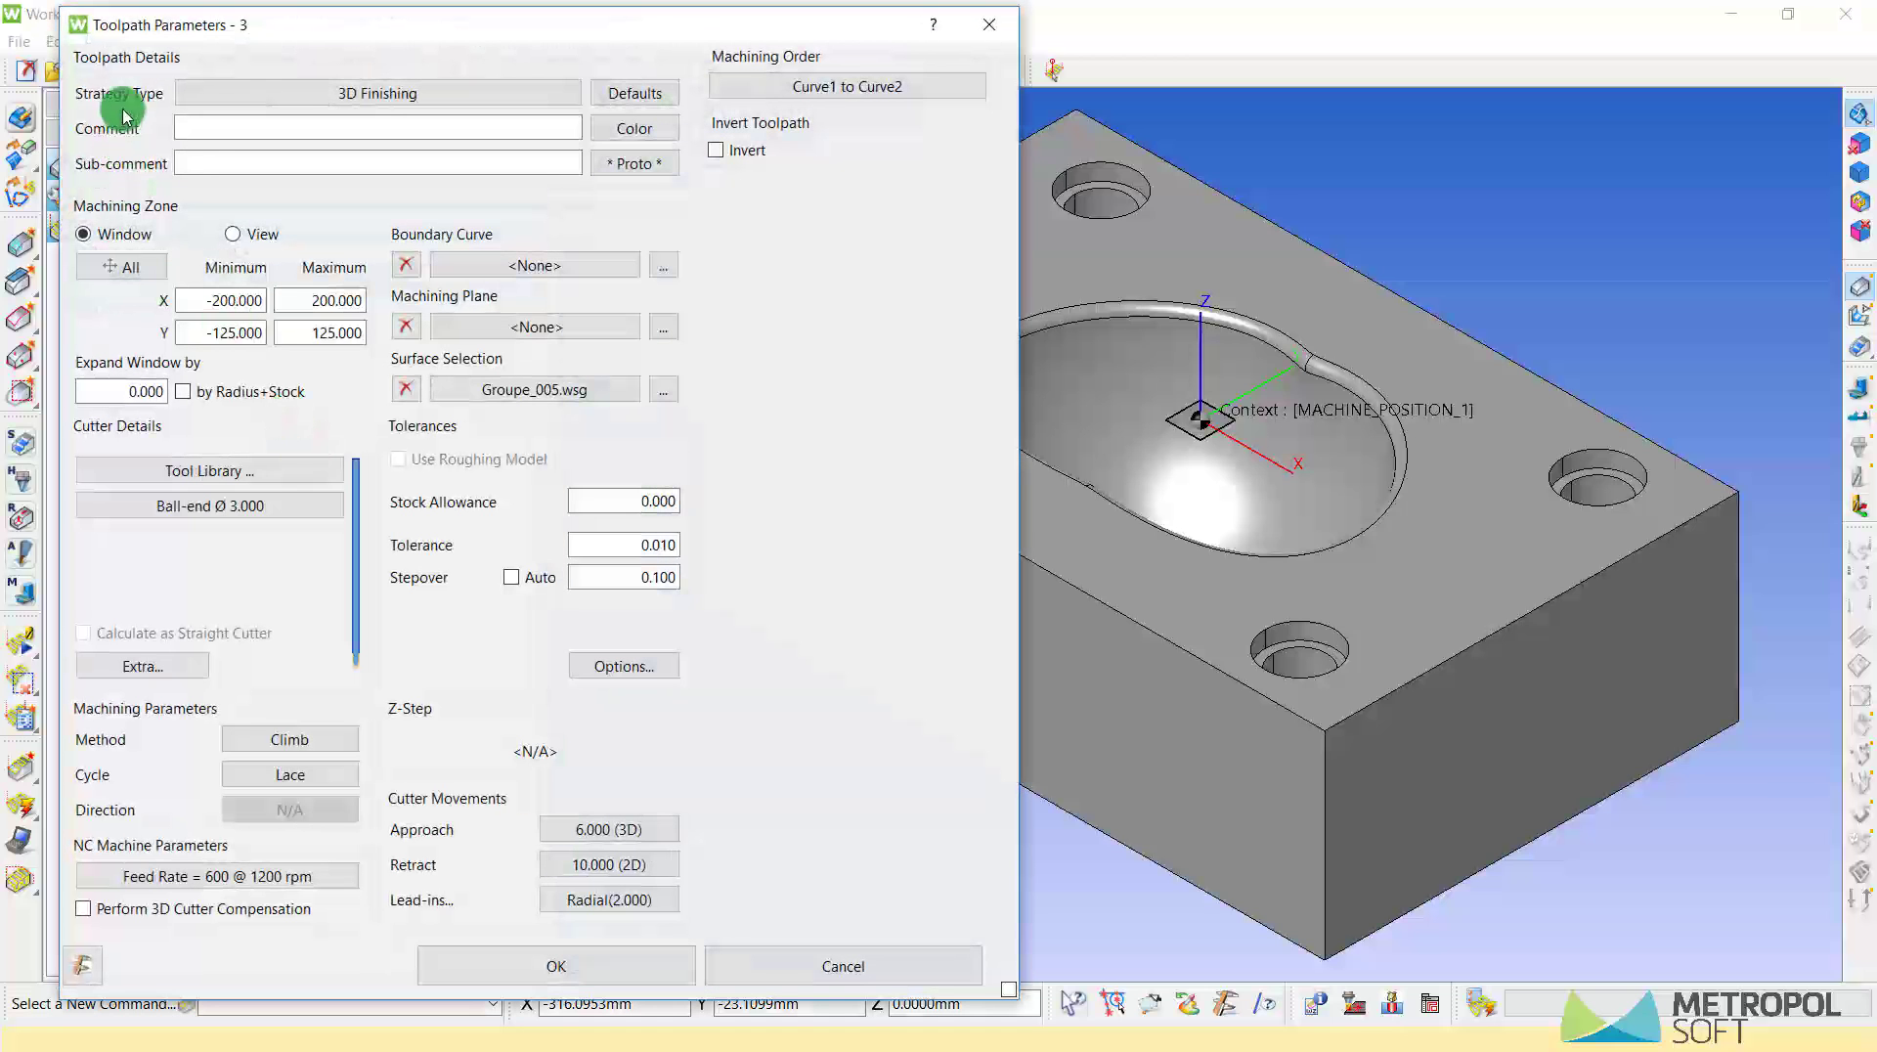
- Keep 3D Finishing as the strategy from the 3-Axis Finishing strategies
click(448, 92)
click(315, 175)
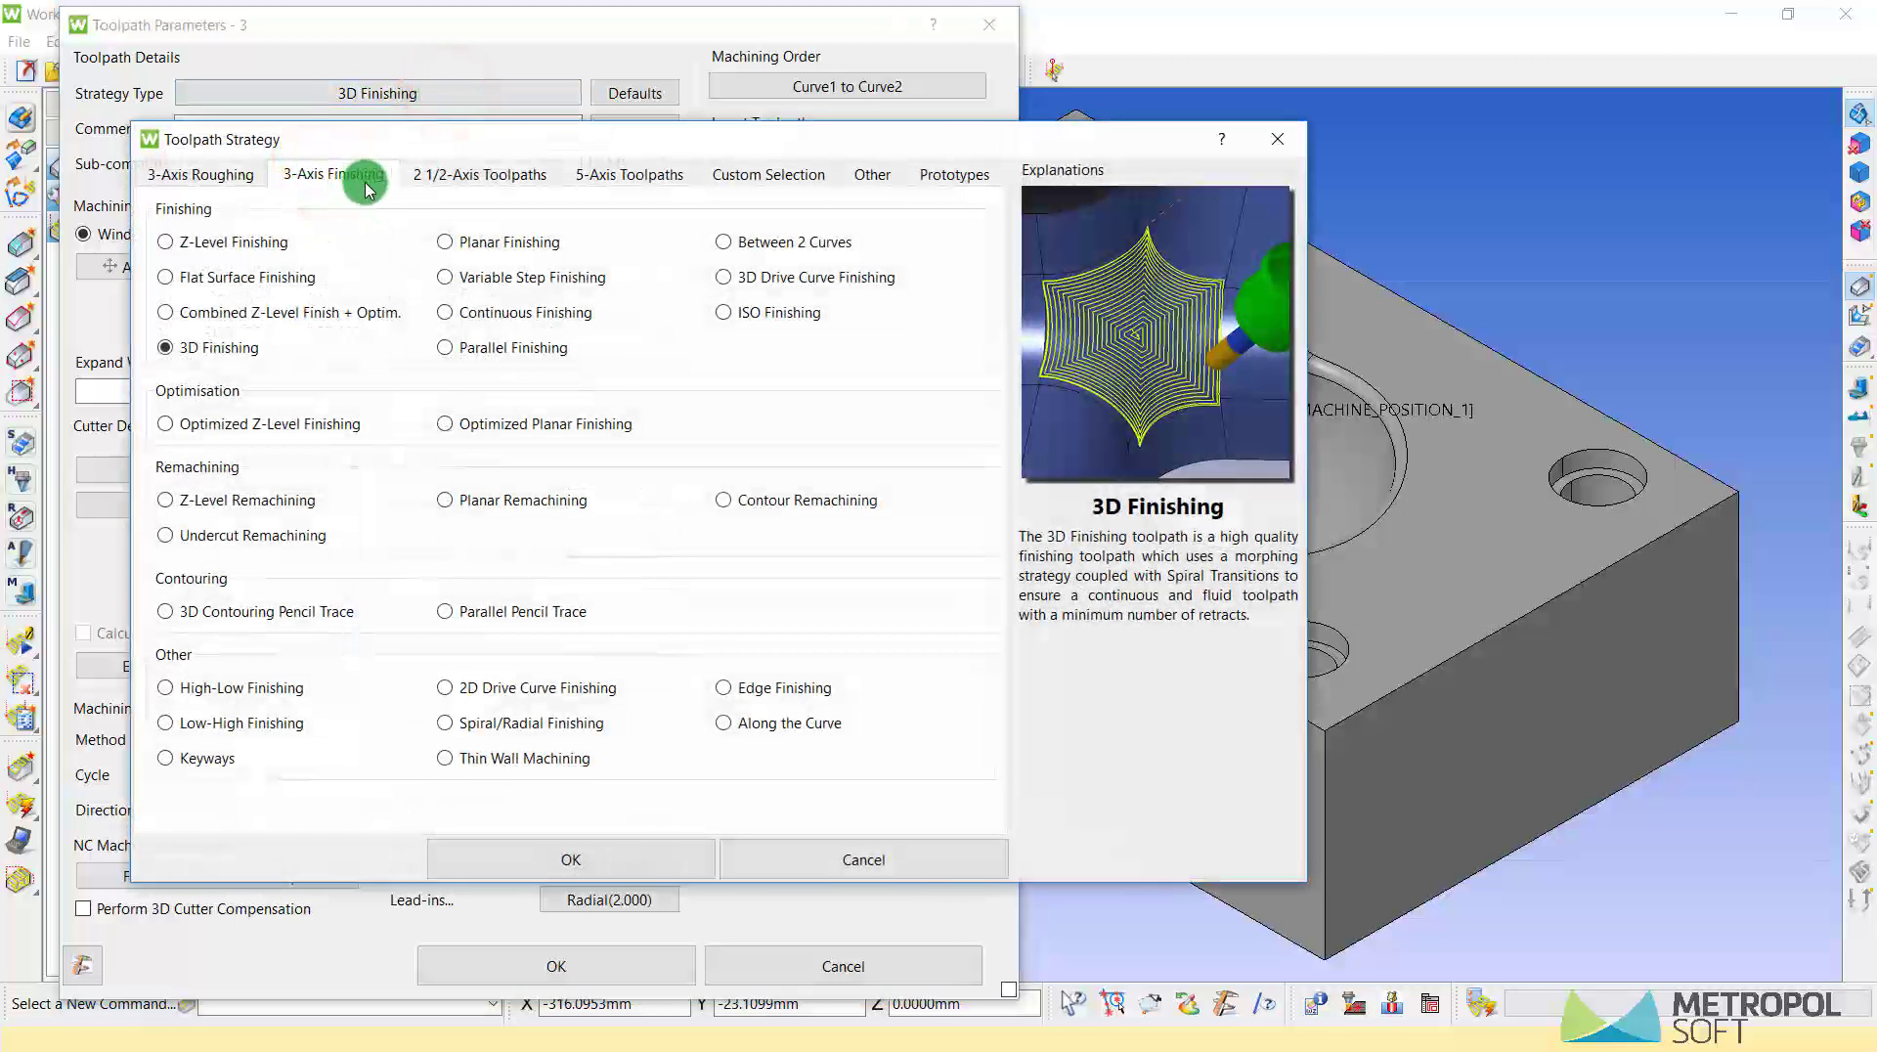
click(214, 362)
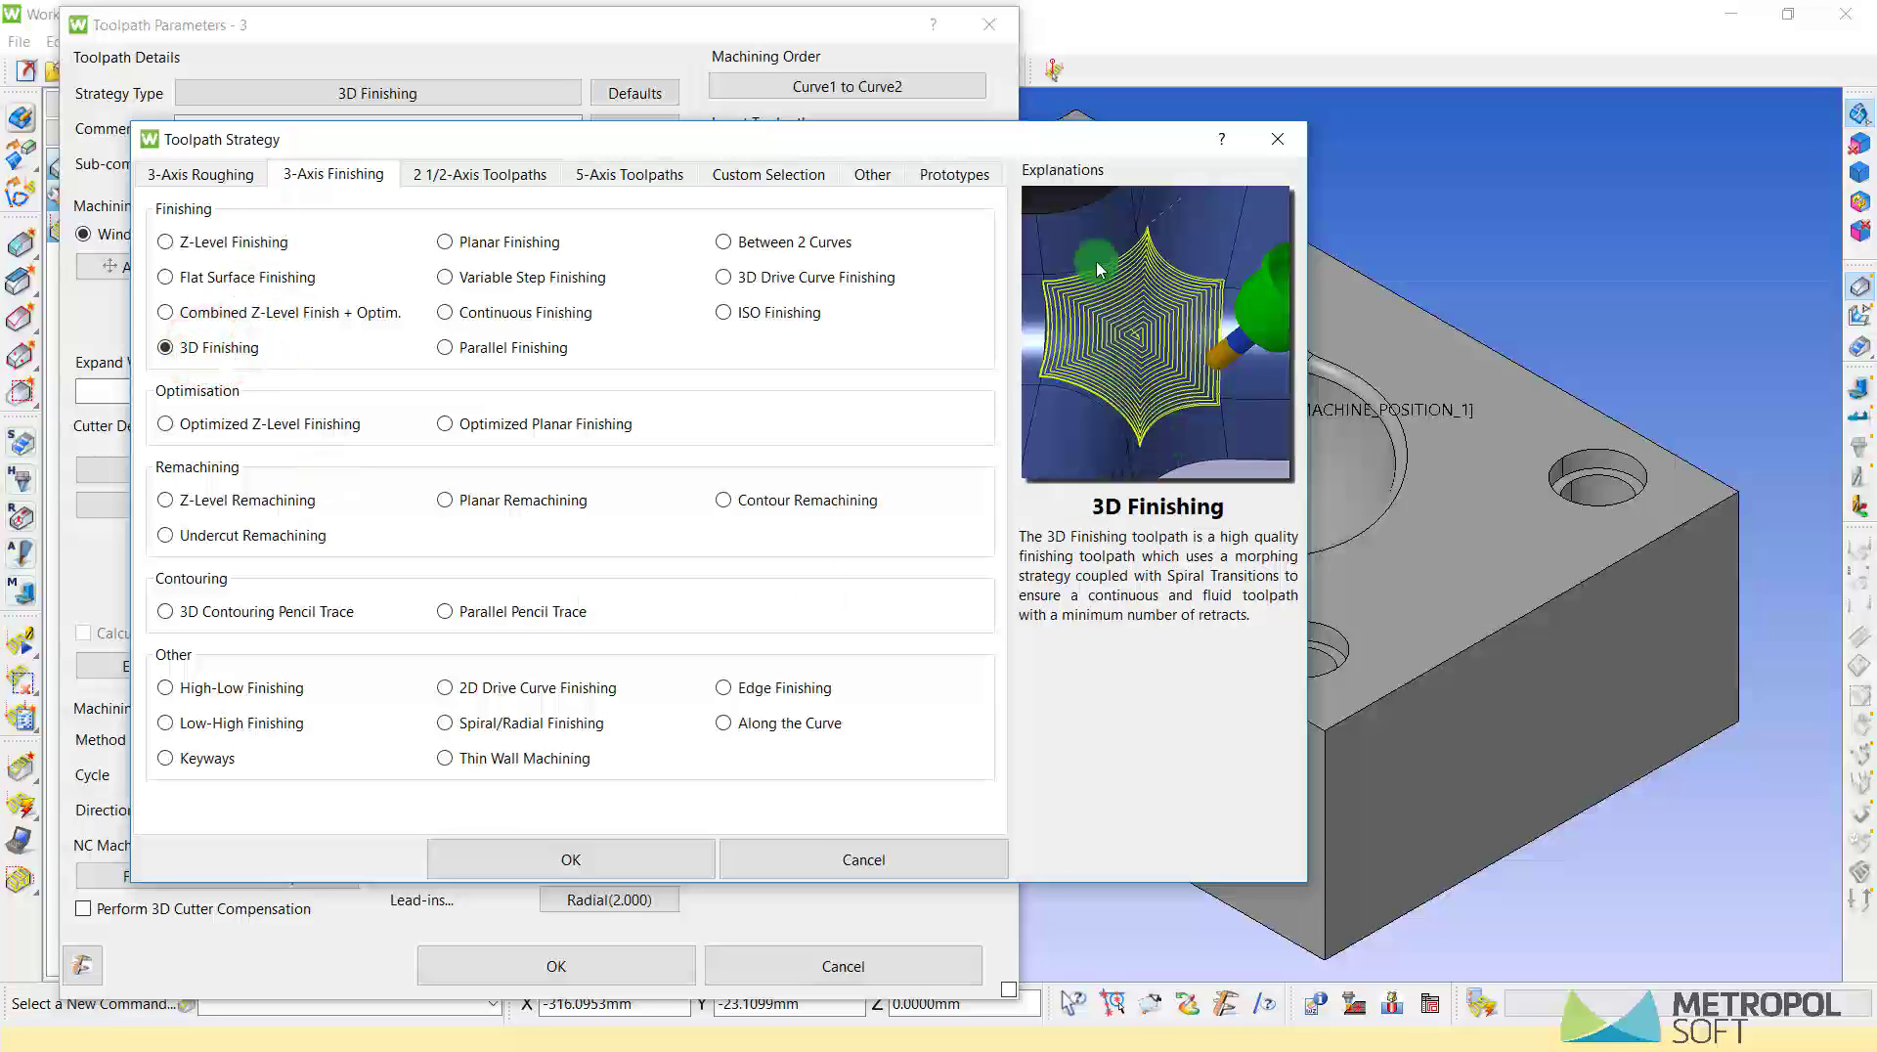
click(629, 862)
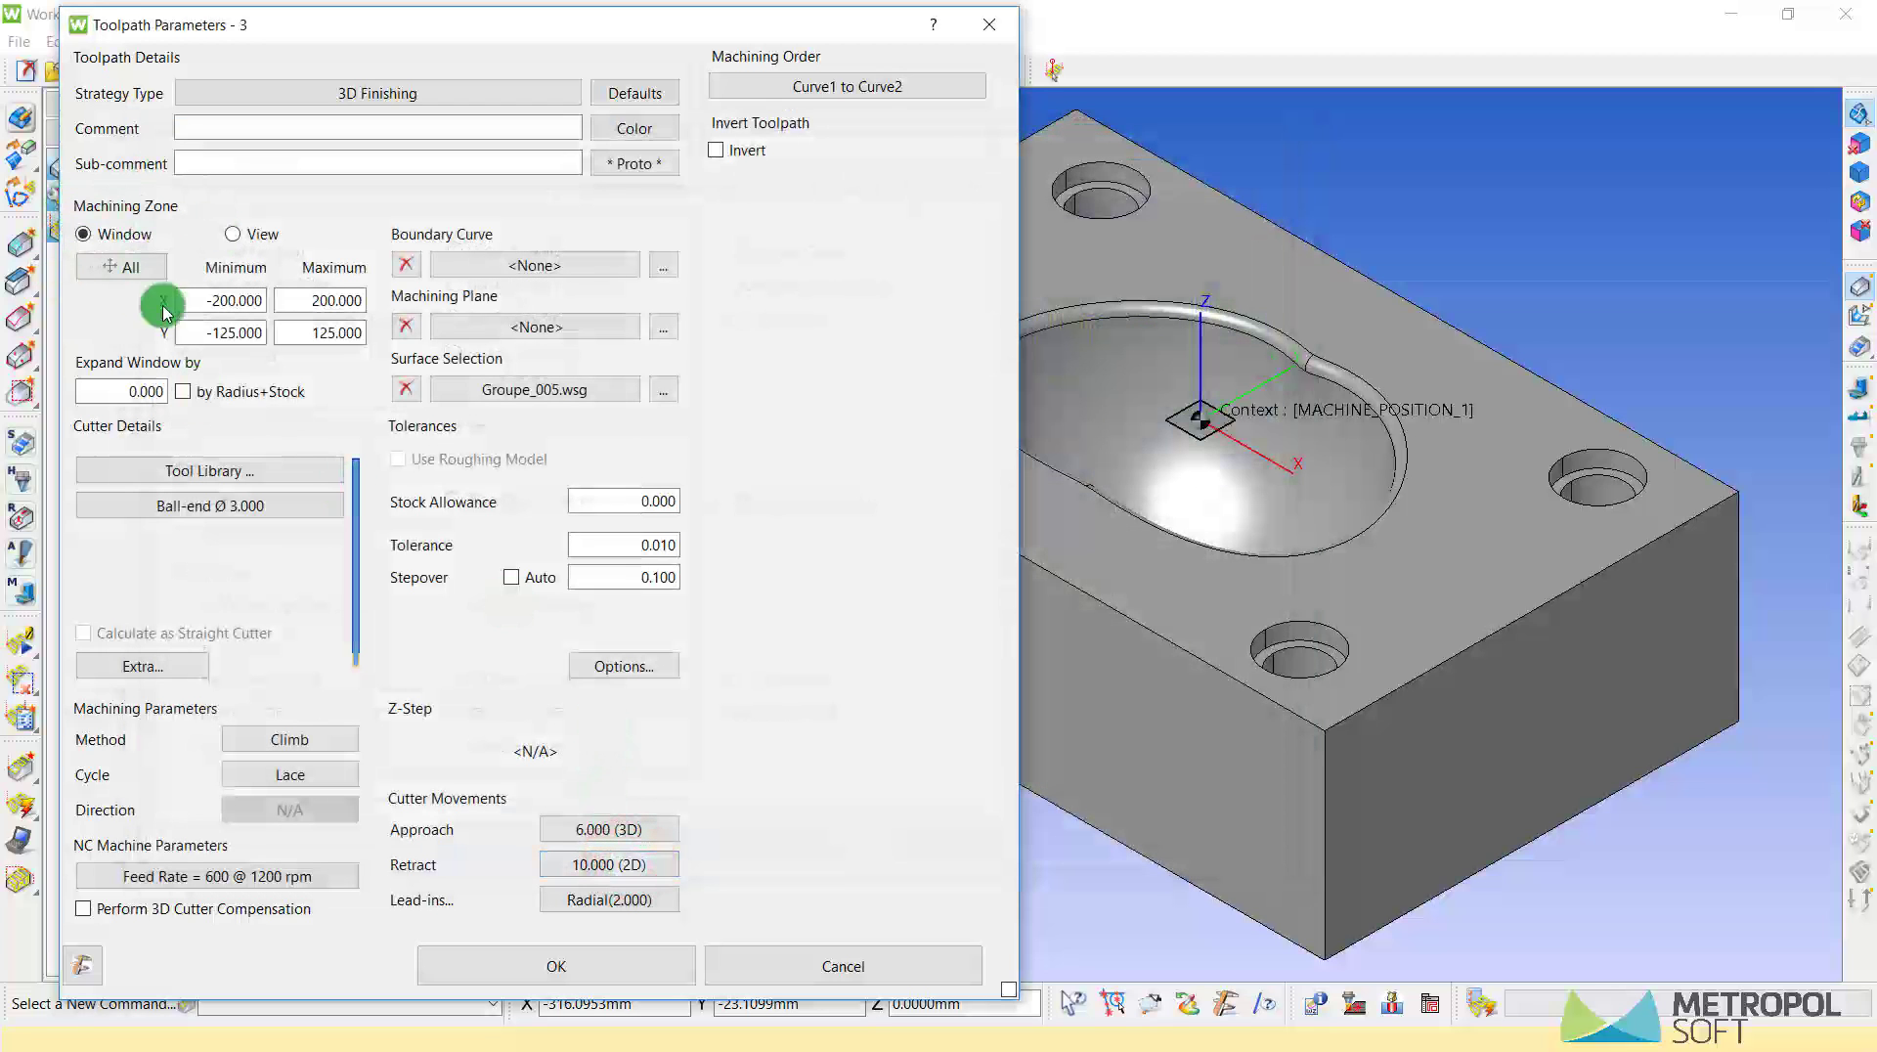
- Check the maximum X and the maximum and minimum Y zone limits, then bring up the Ball-end cutter definition
double_click(311, 299)
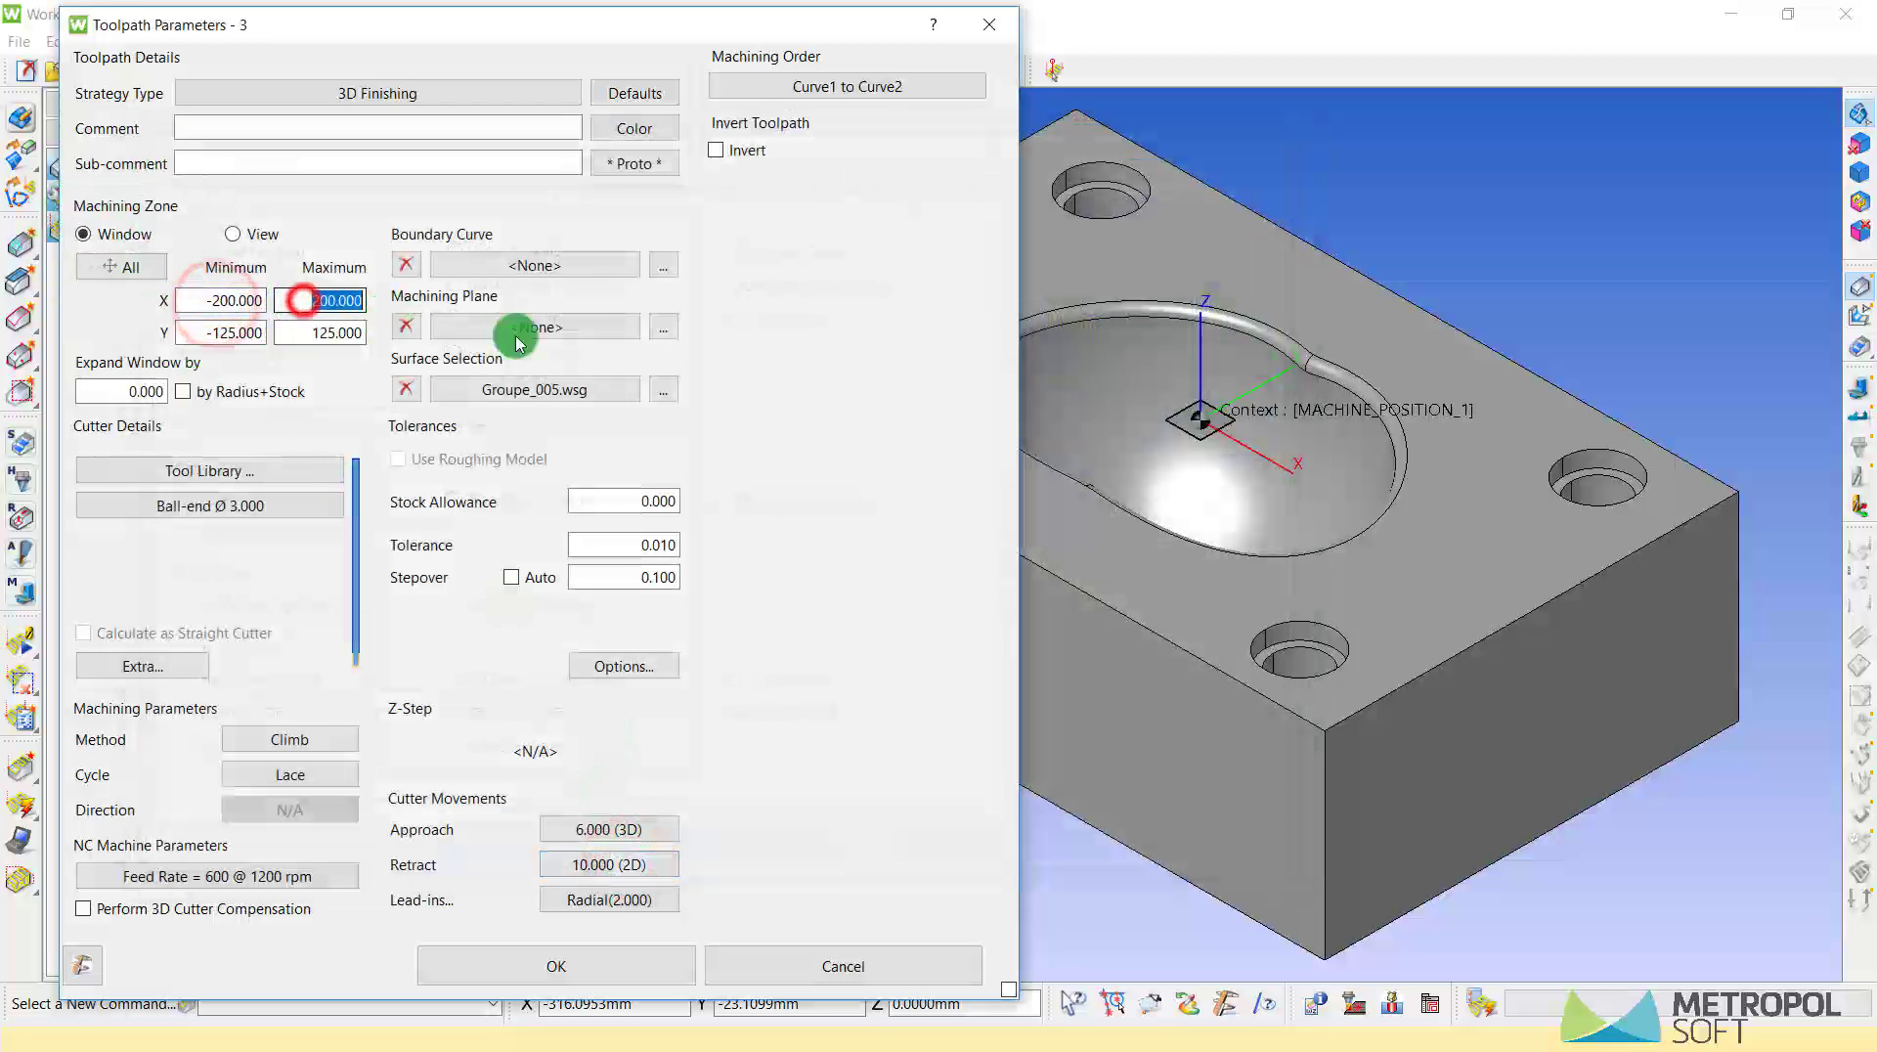
double_click(314, 332)
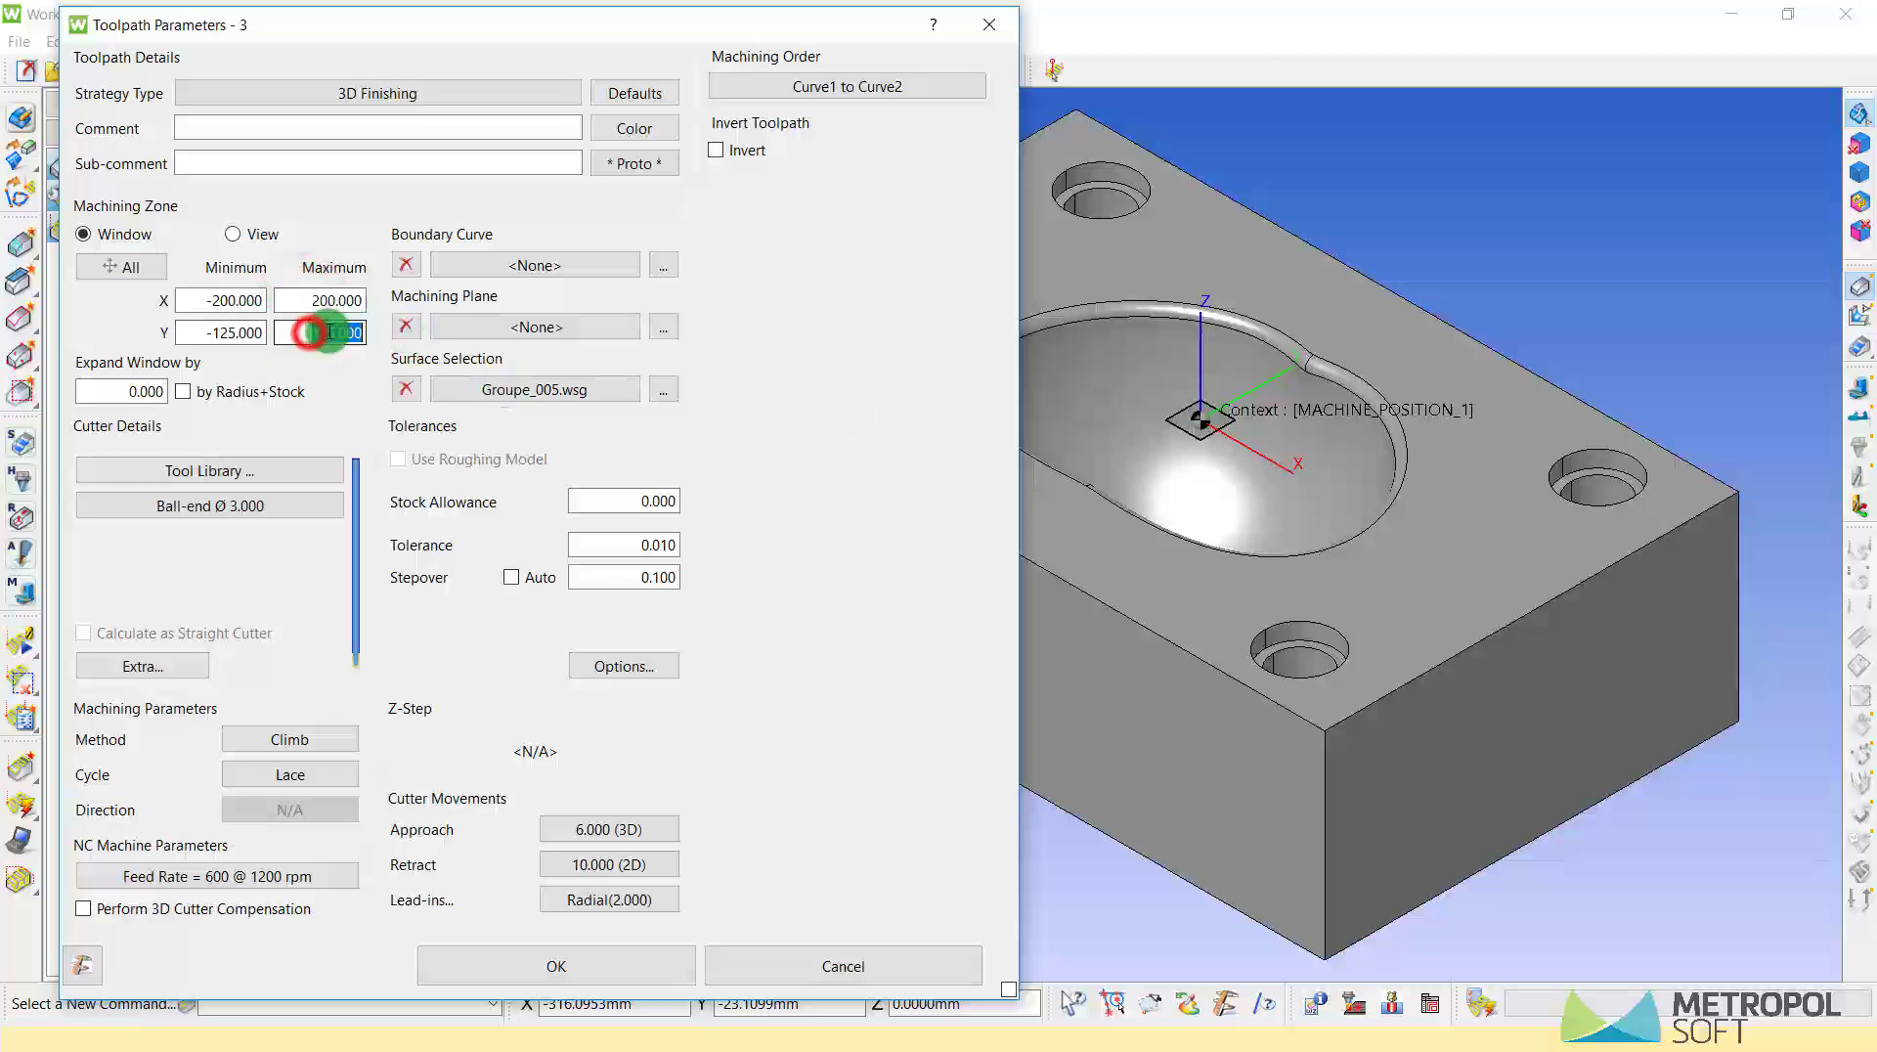
double_click(216, 335)
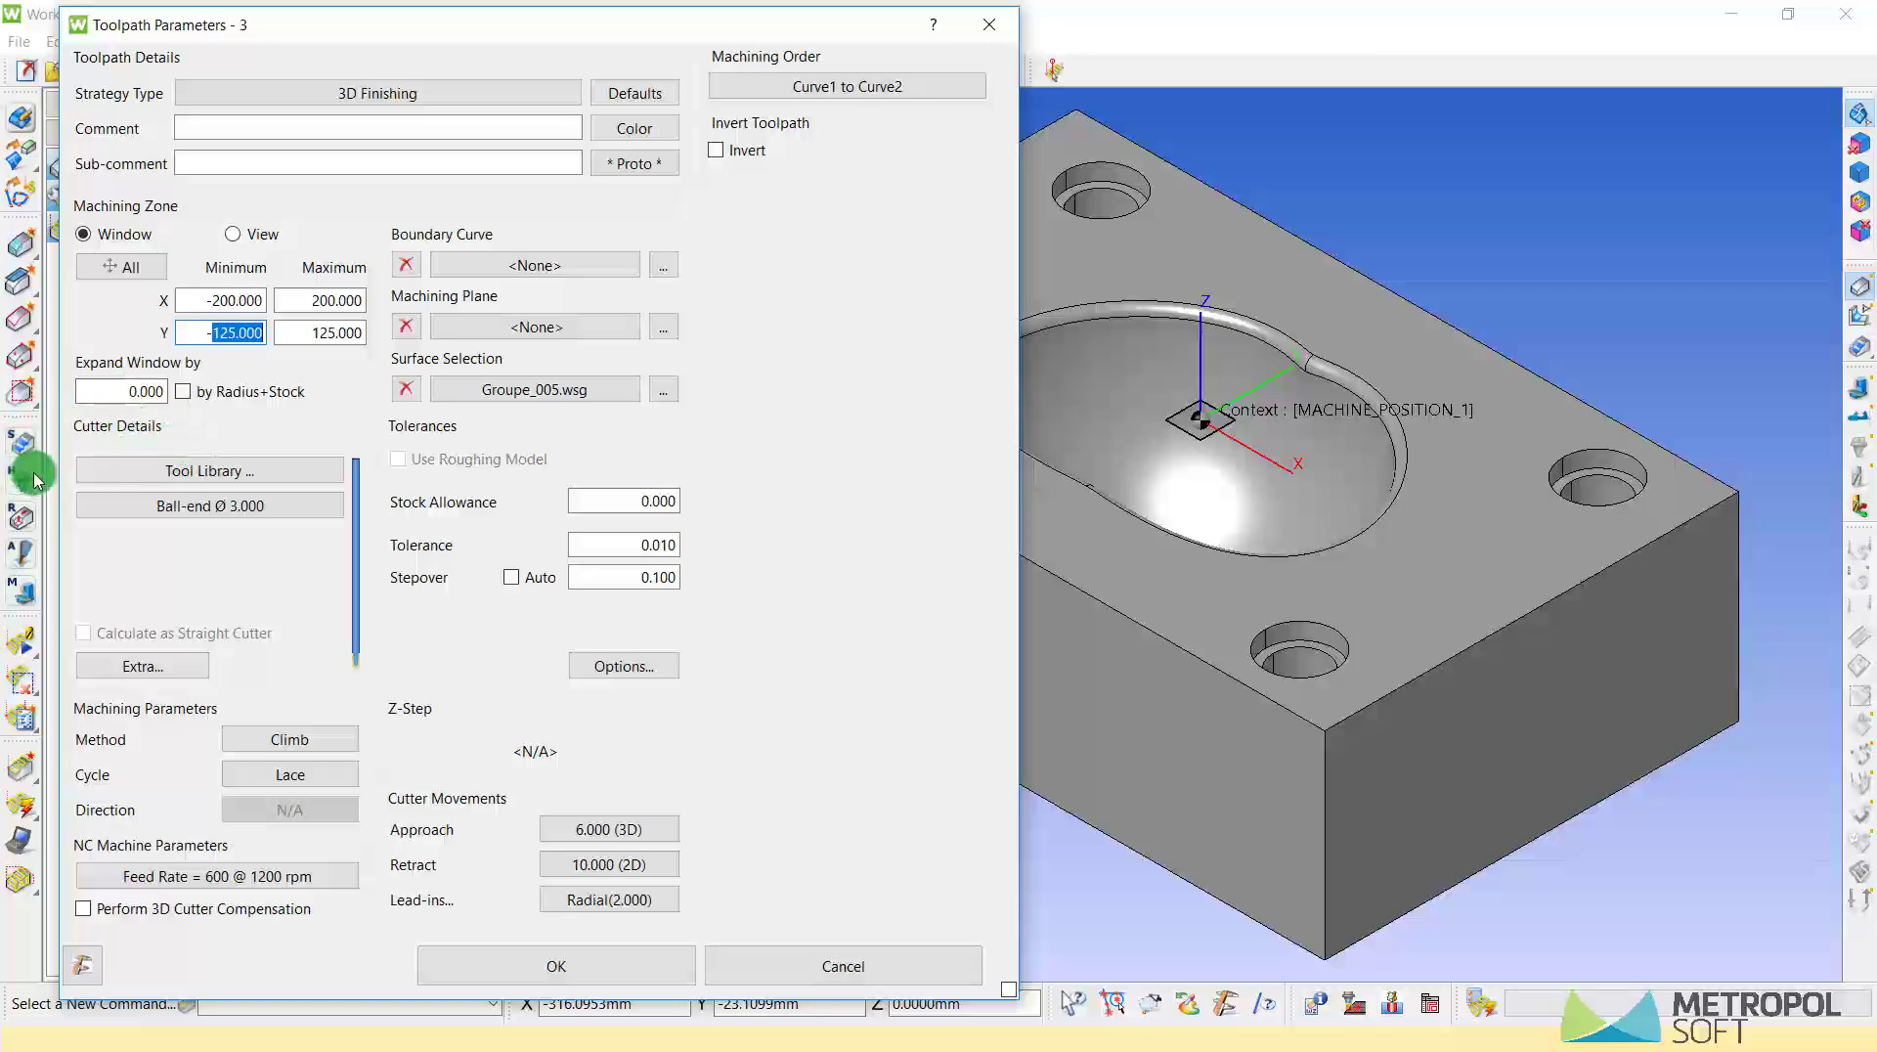
click(214, 511)
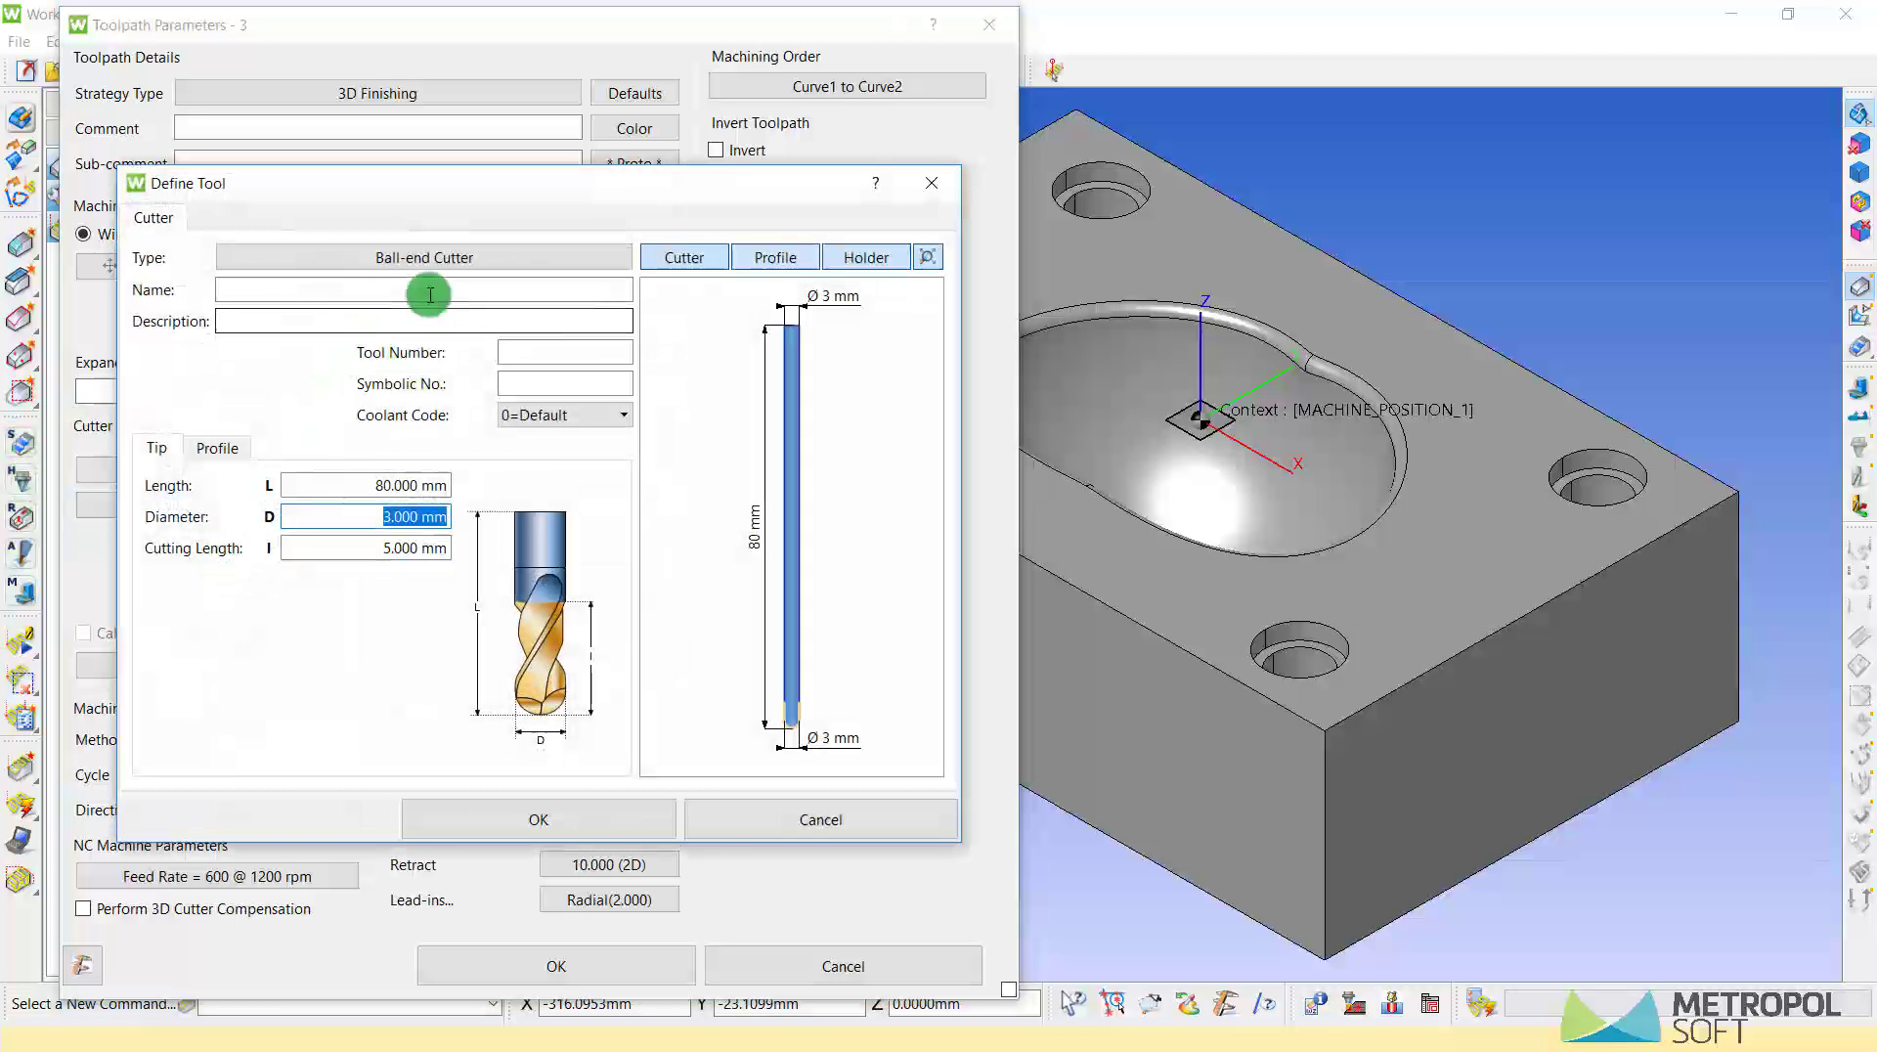
- Define the cutter as a Ball-end tool with a 10 mm diameter
click(399, 254)
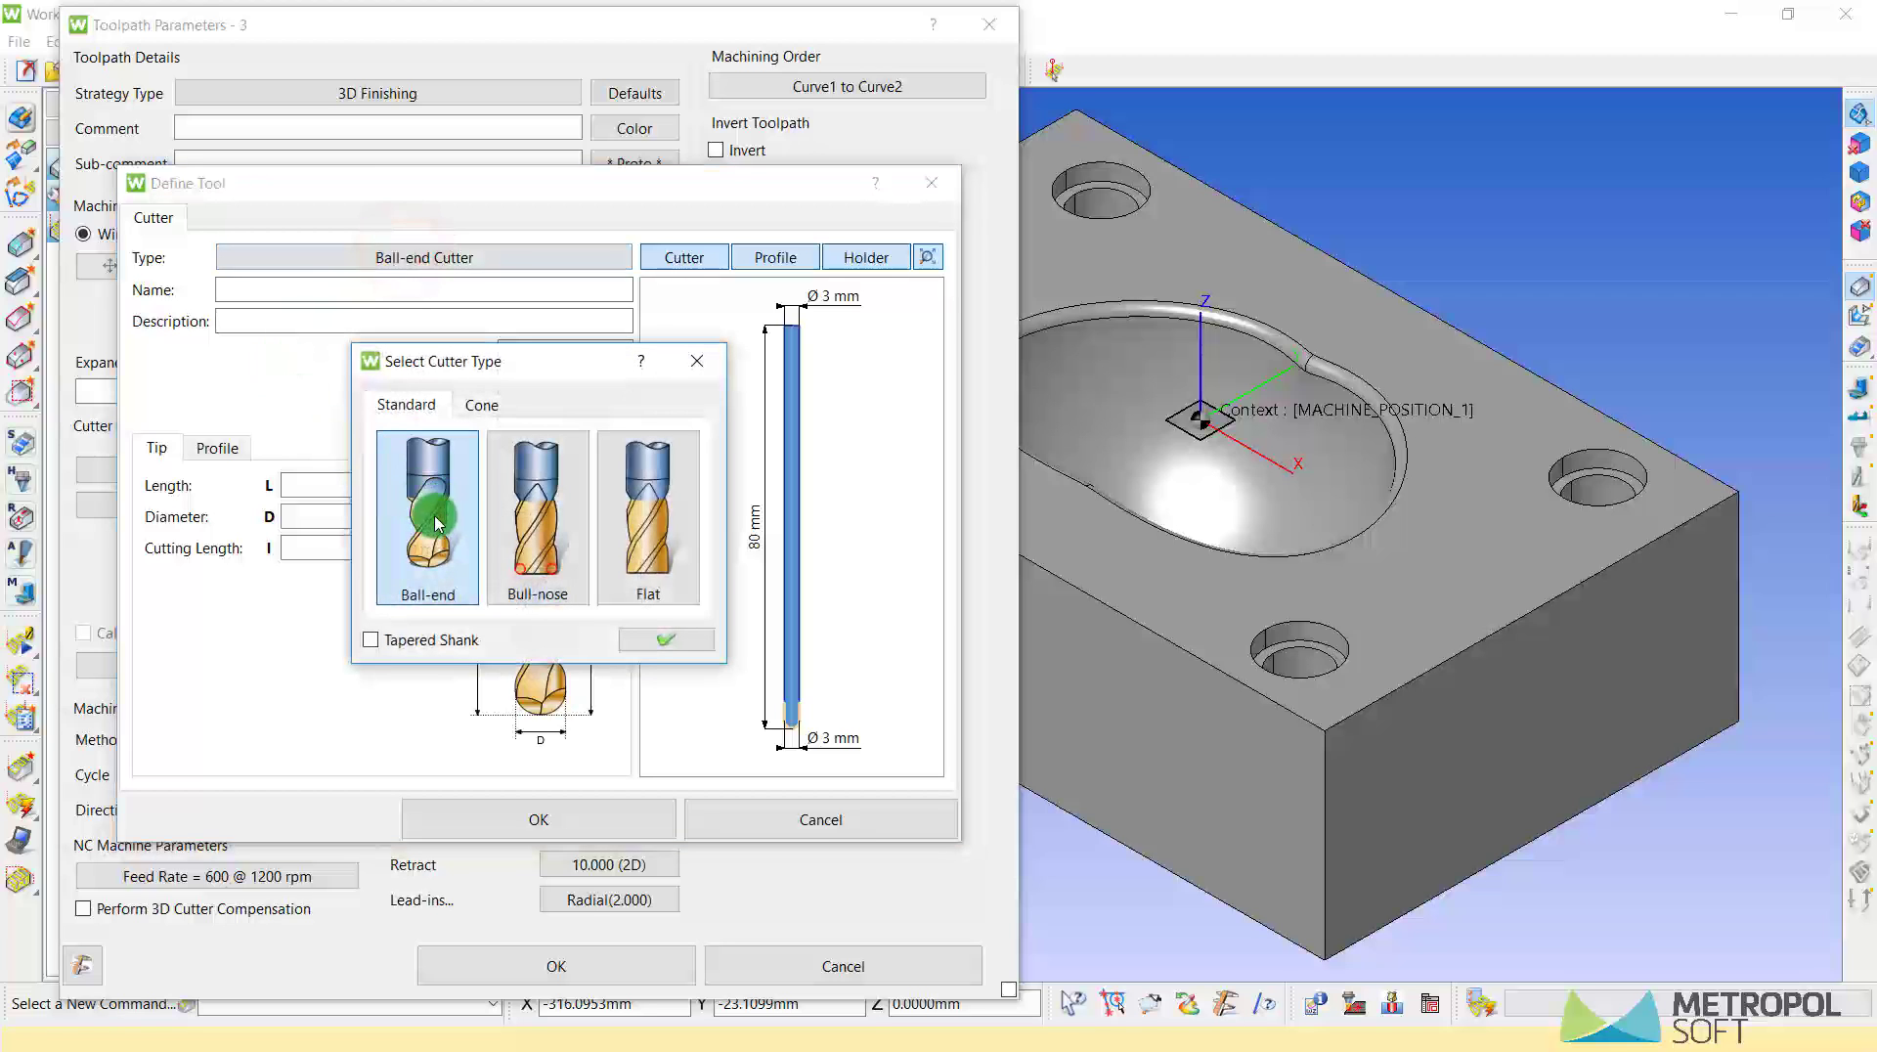
click(653, 635)
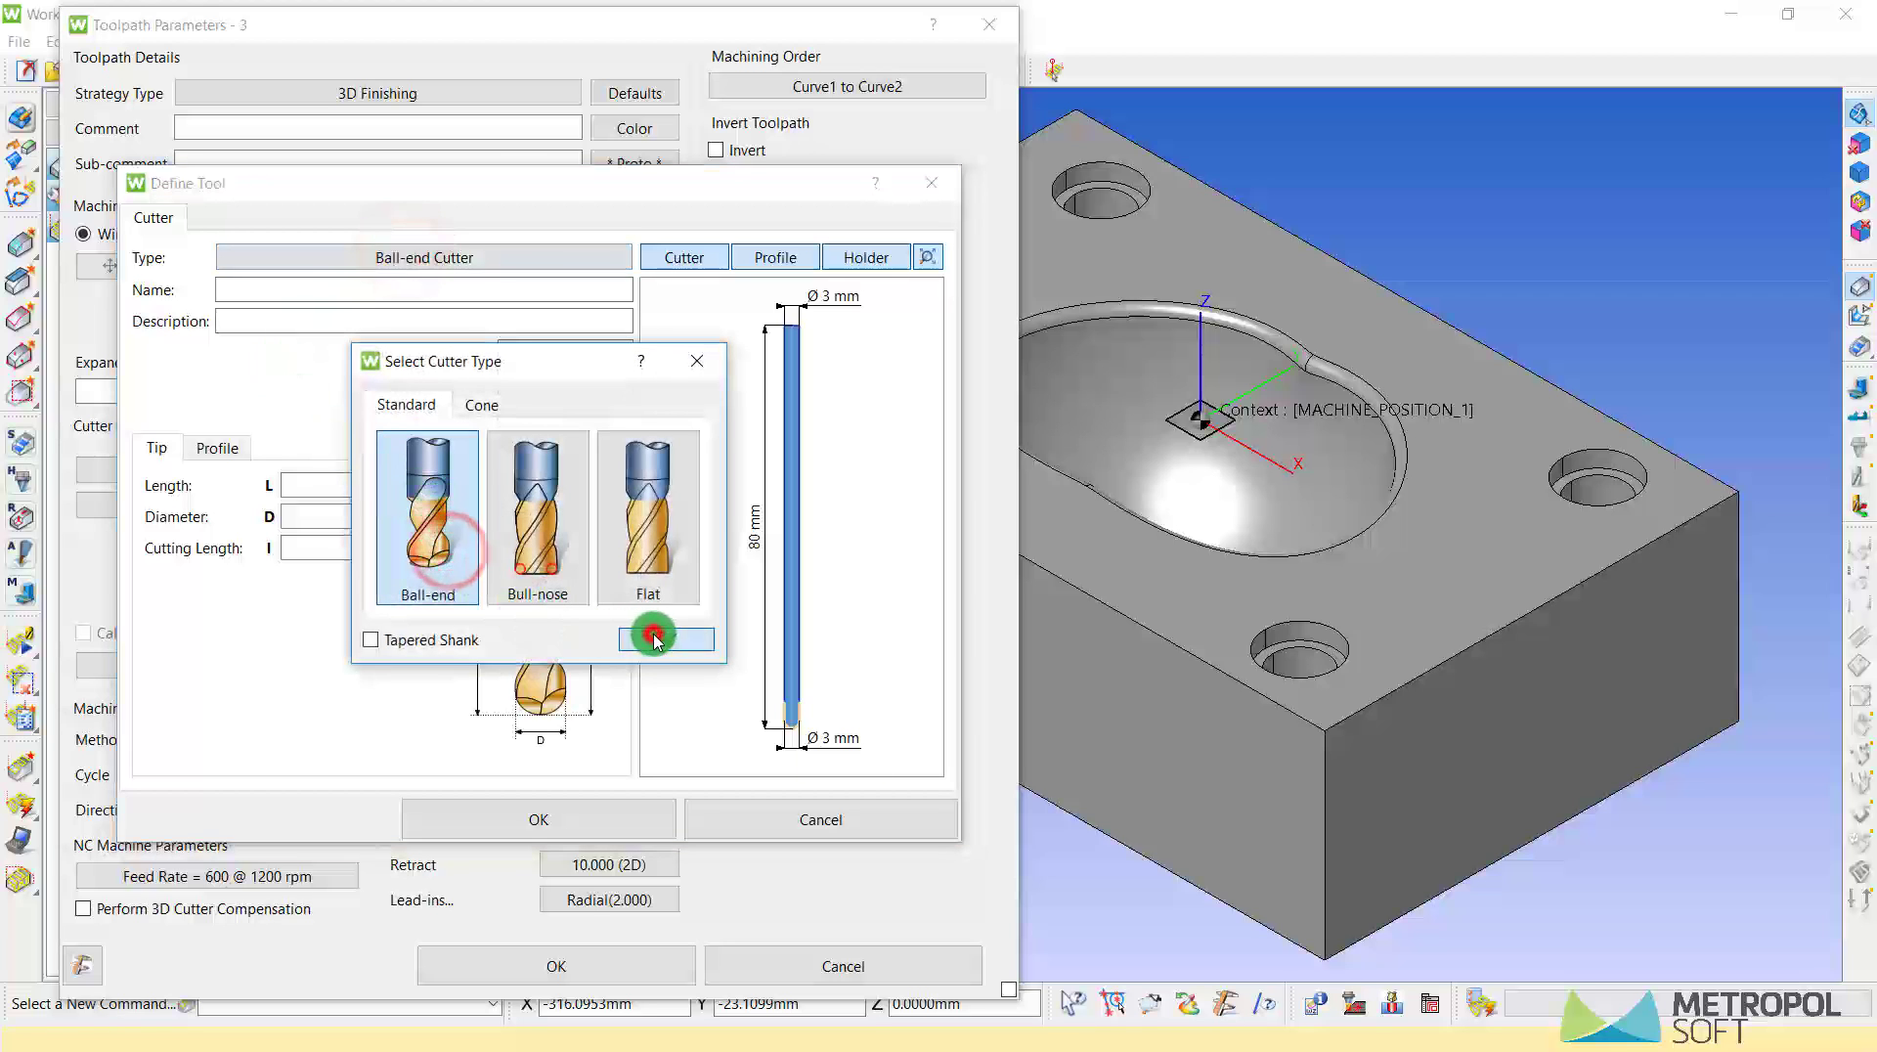
click(341, 523)
text(10)
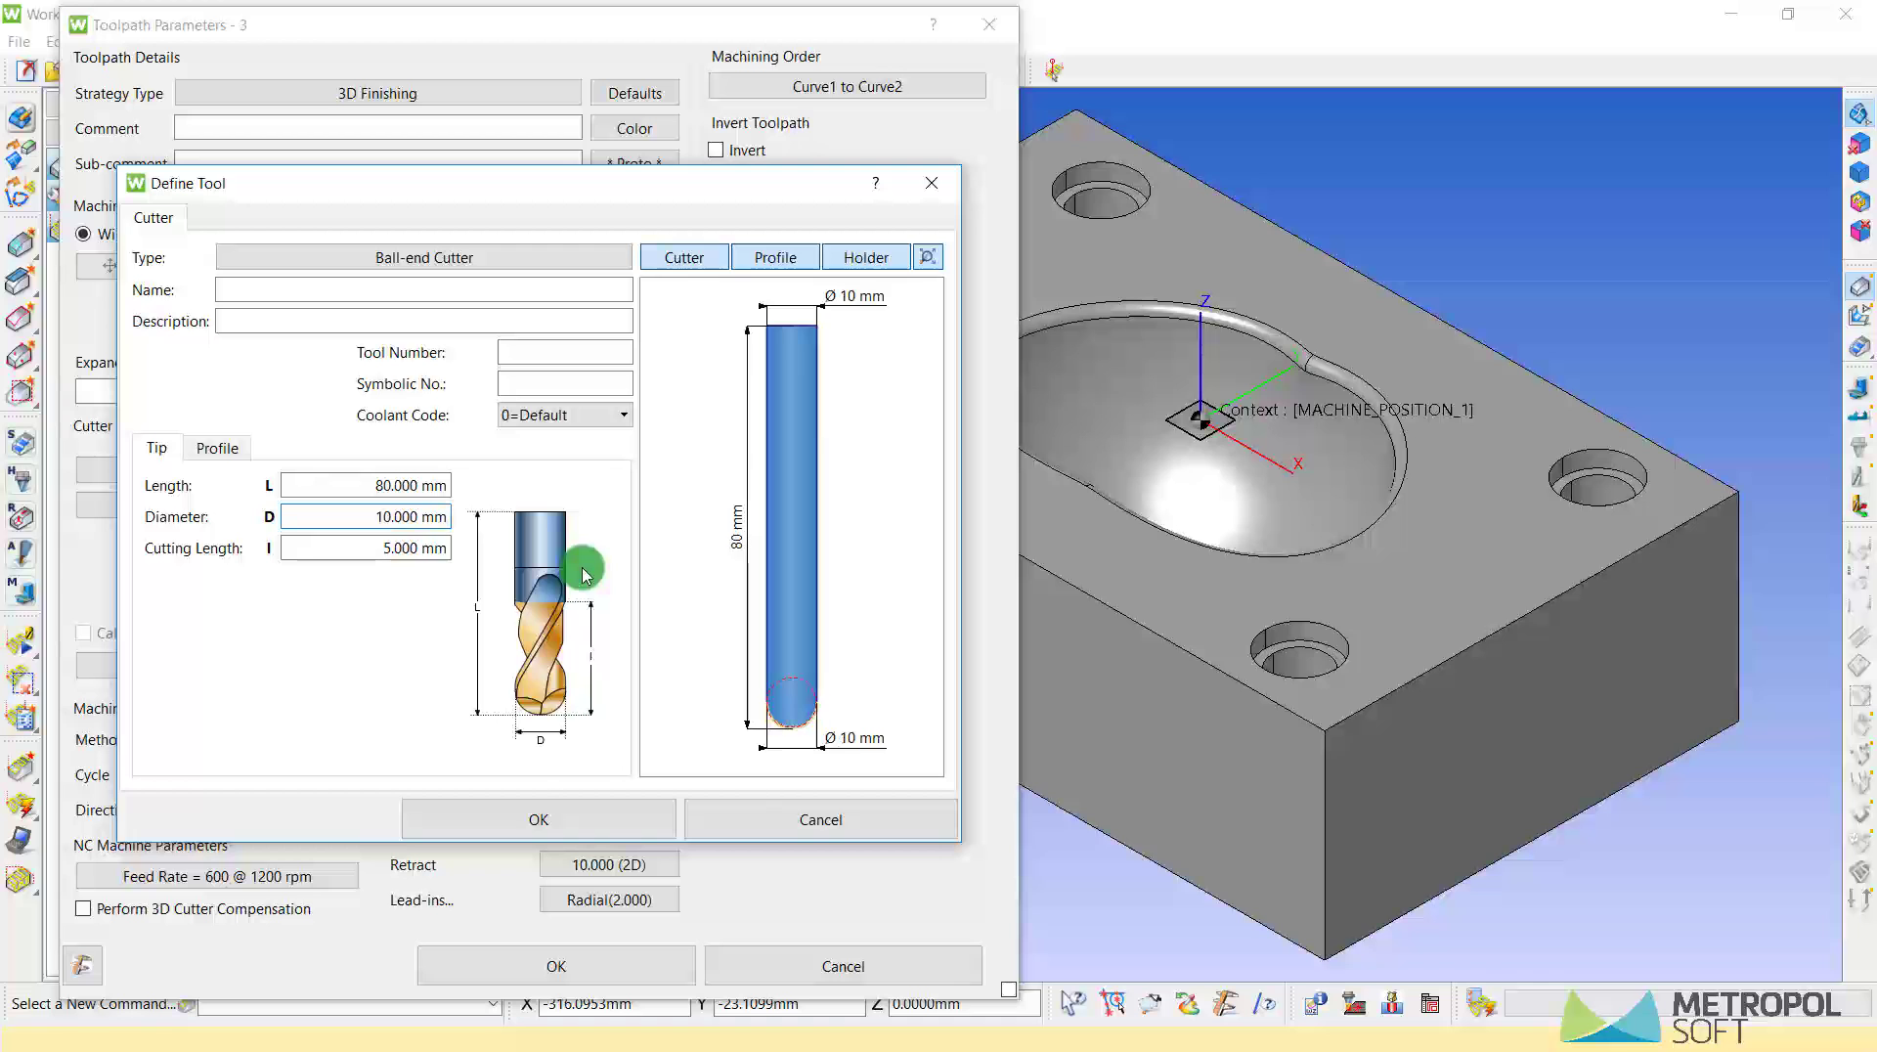
click(529, 812)
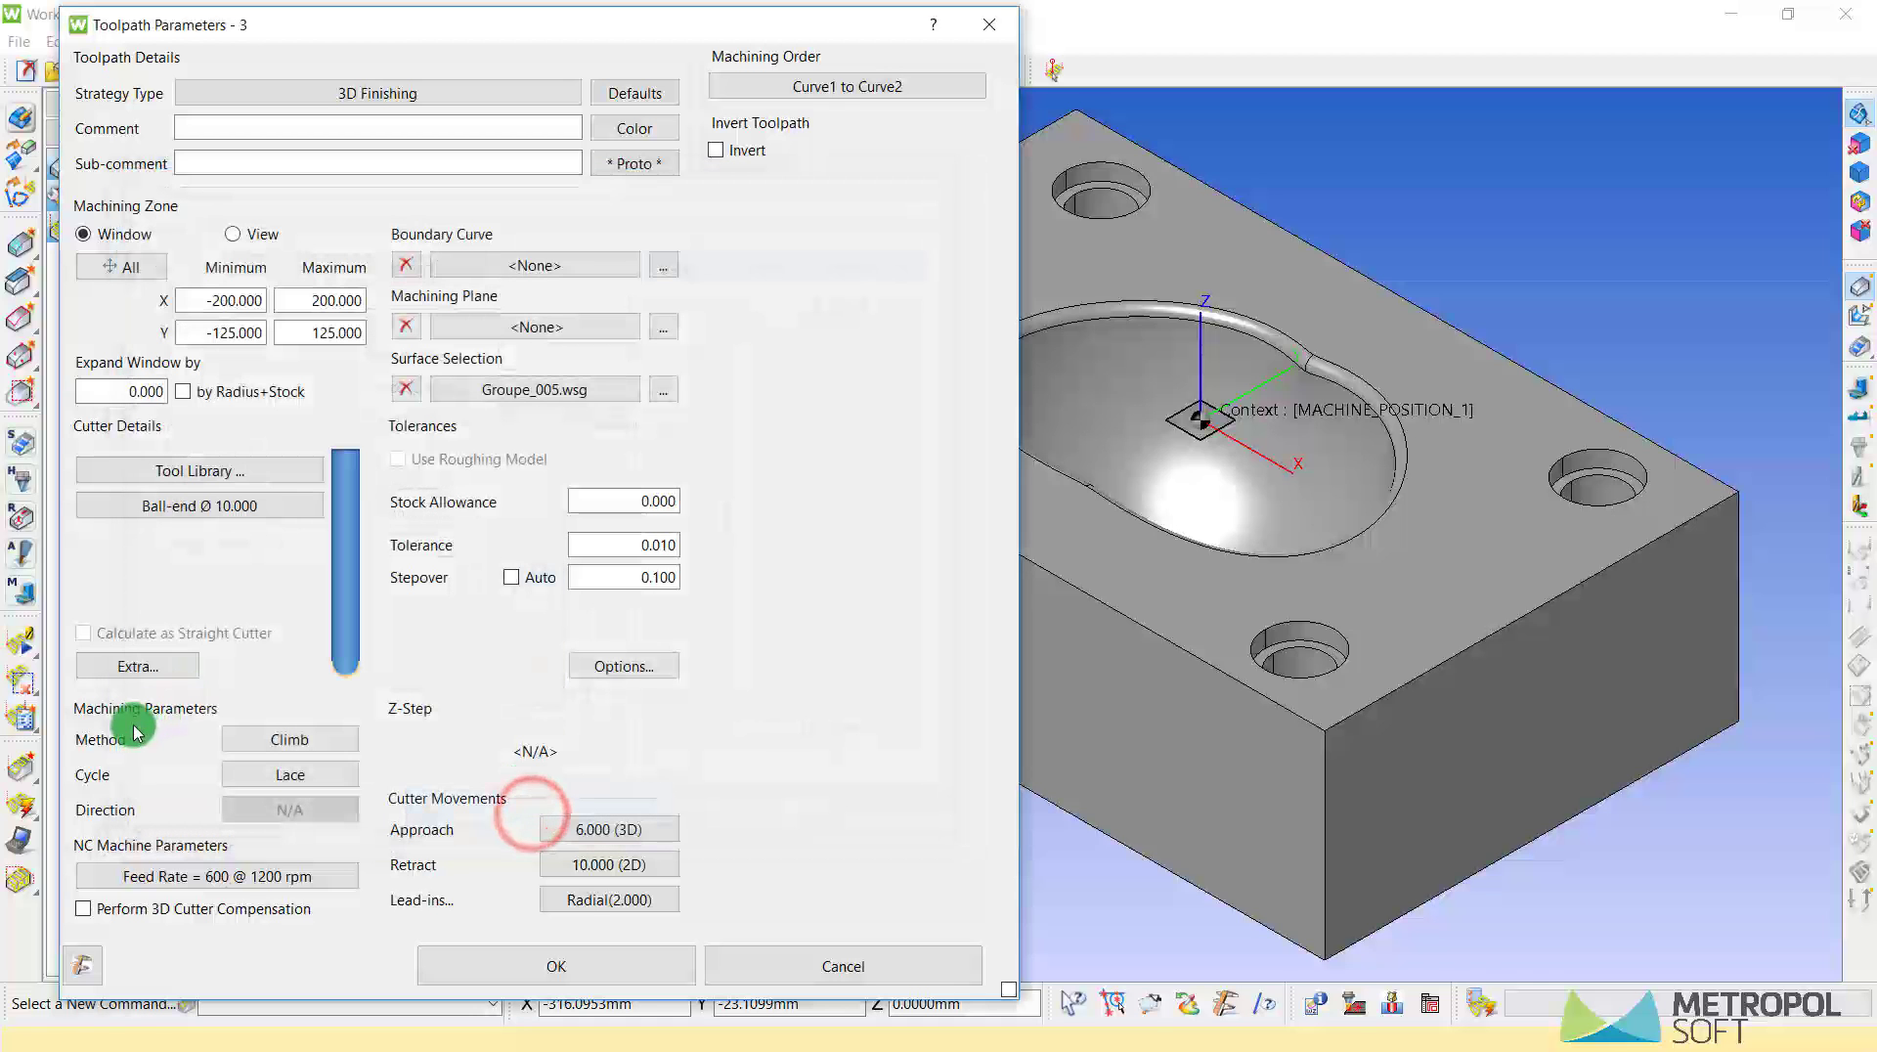
click(281, 743)
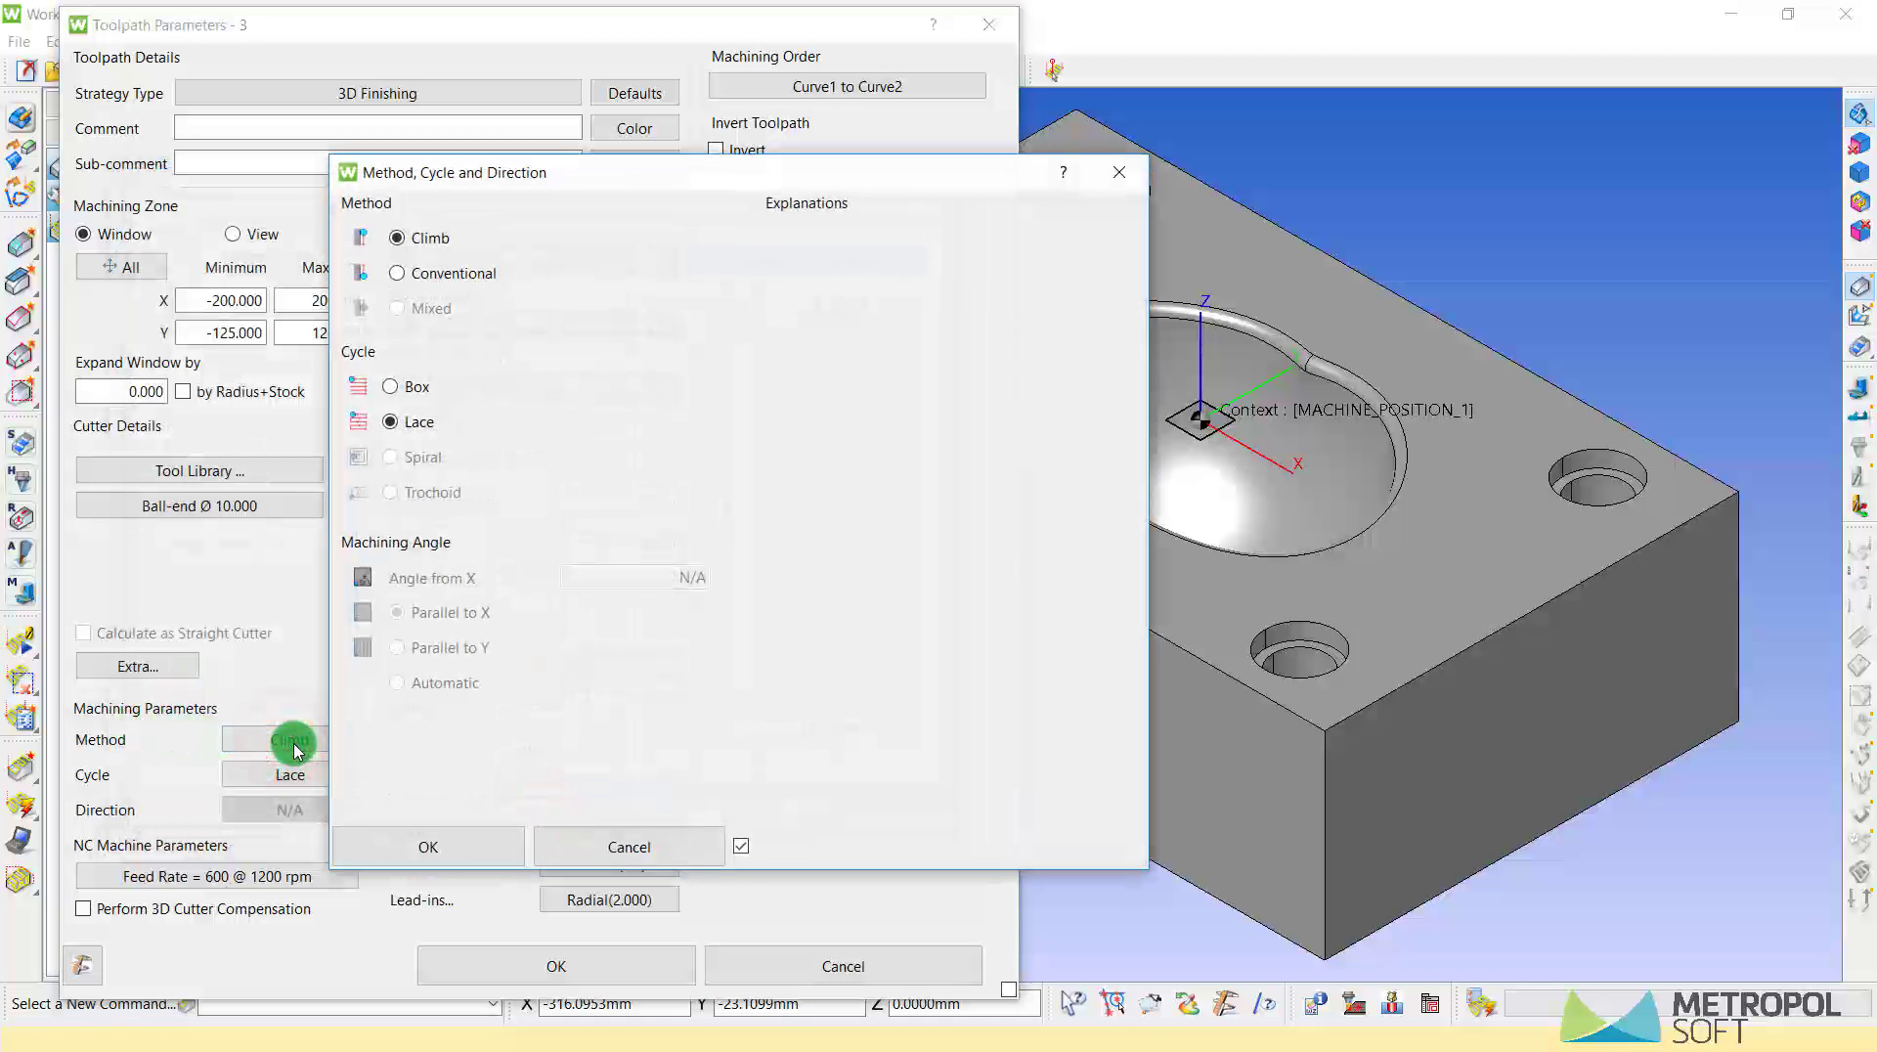
click(422, 240)
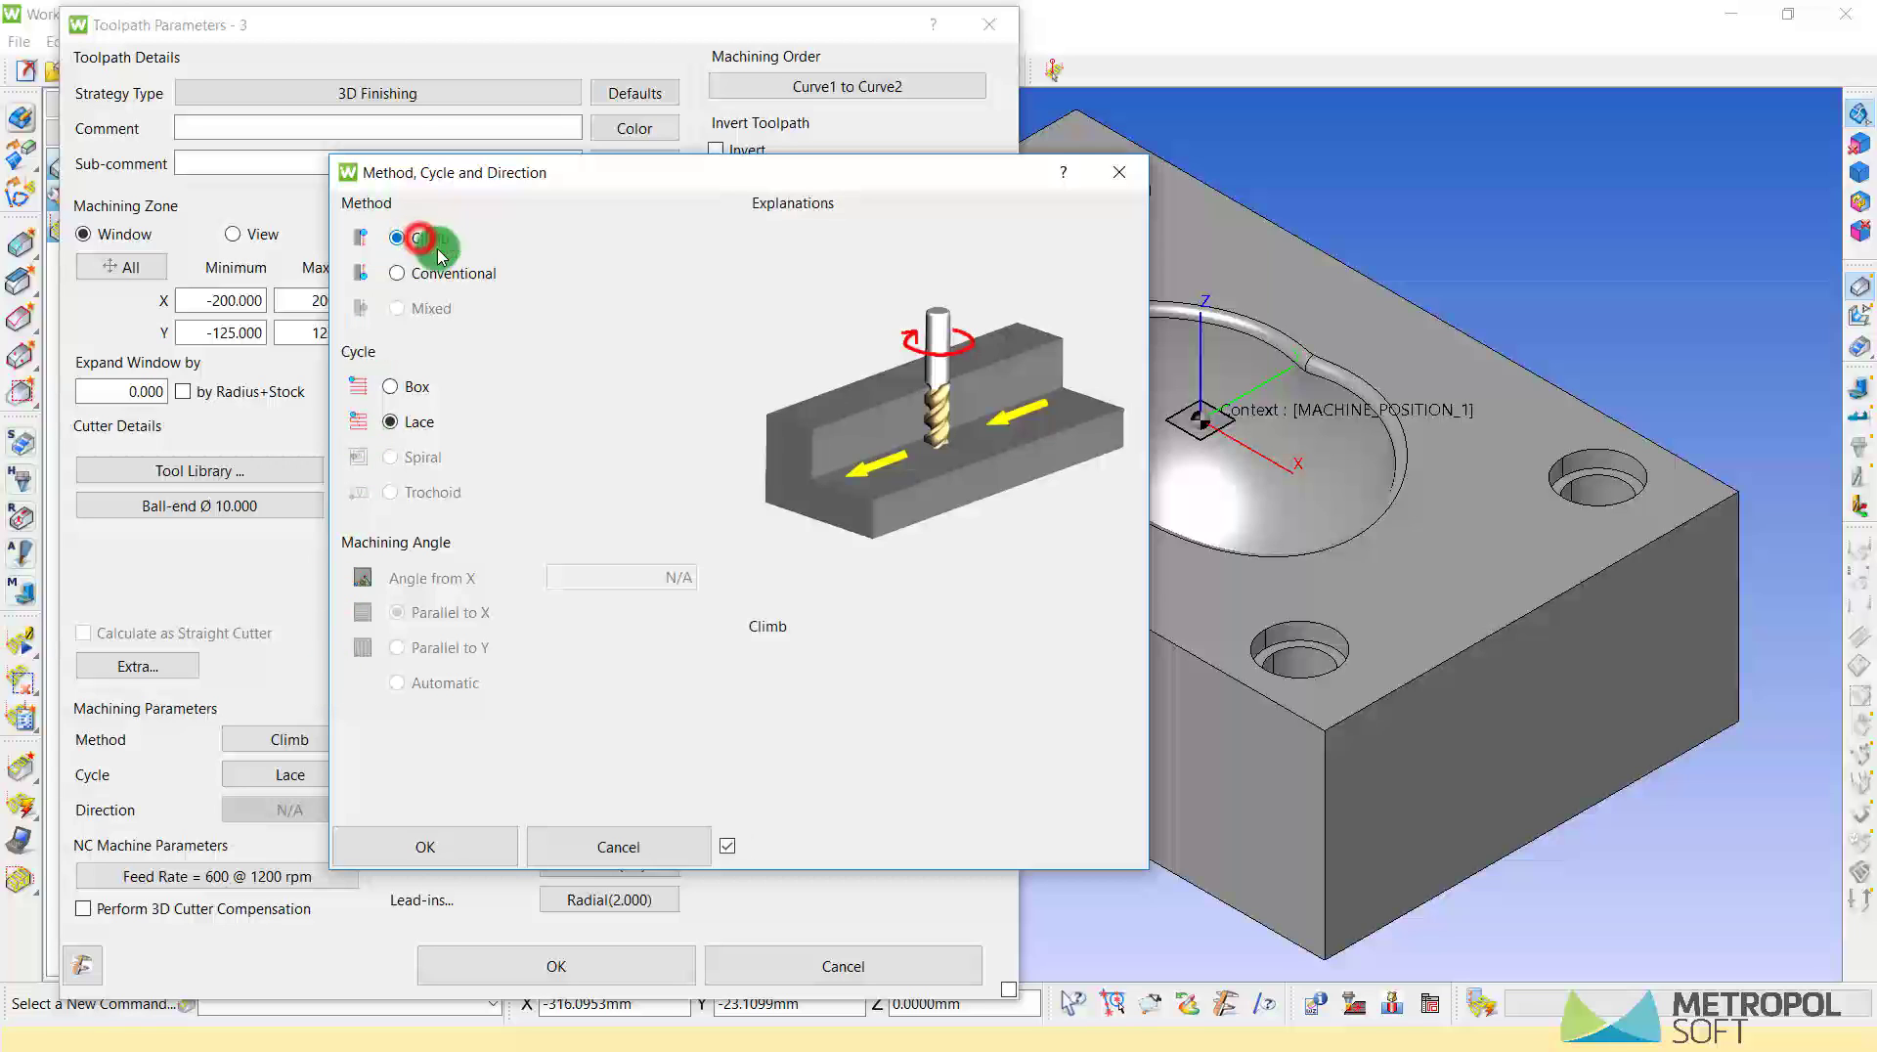
click(739, 846)
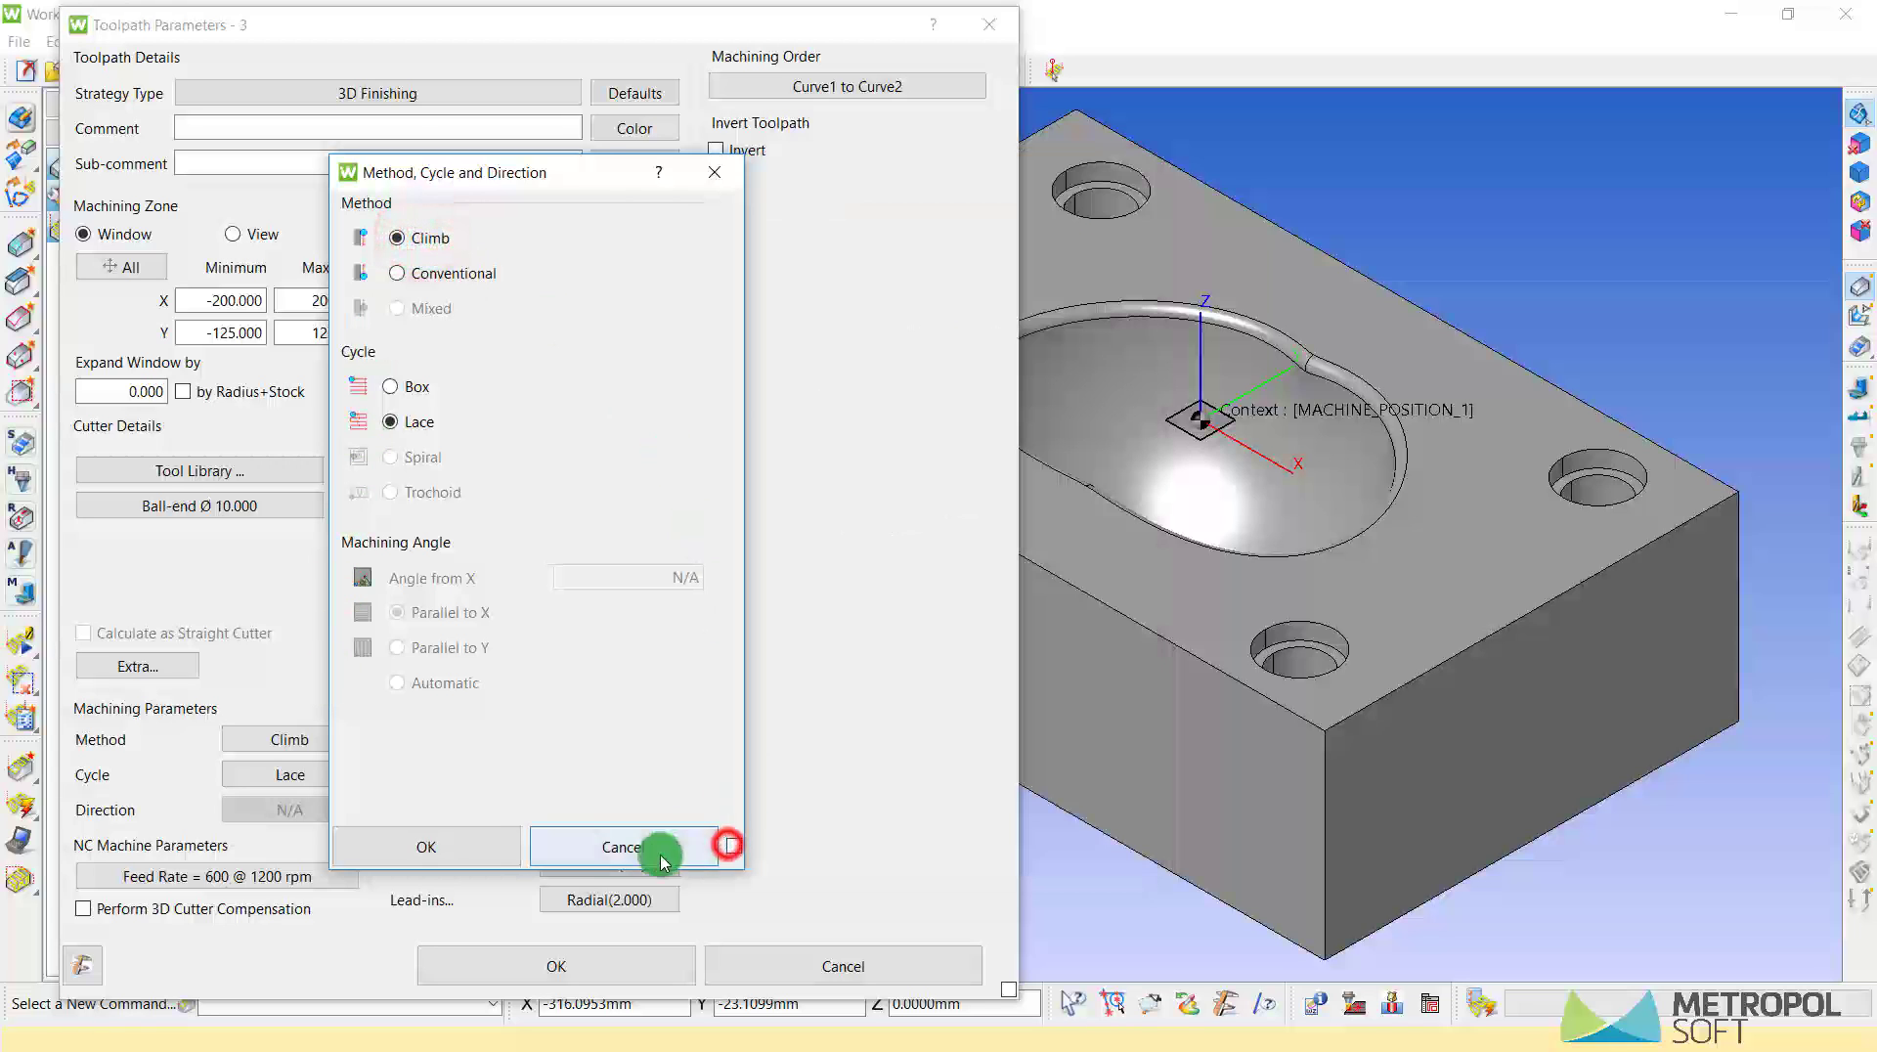
click(732, 845)
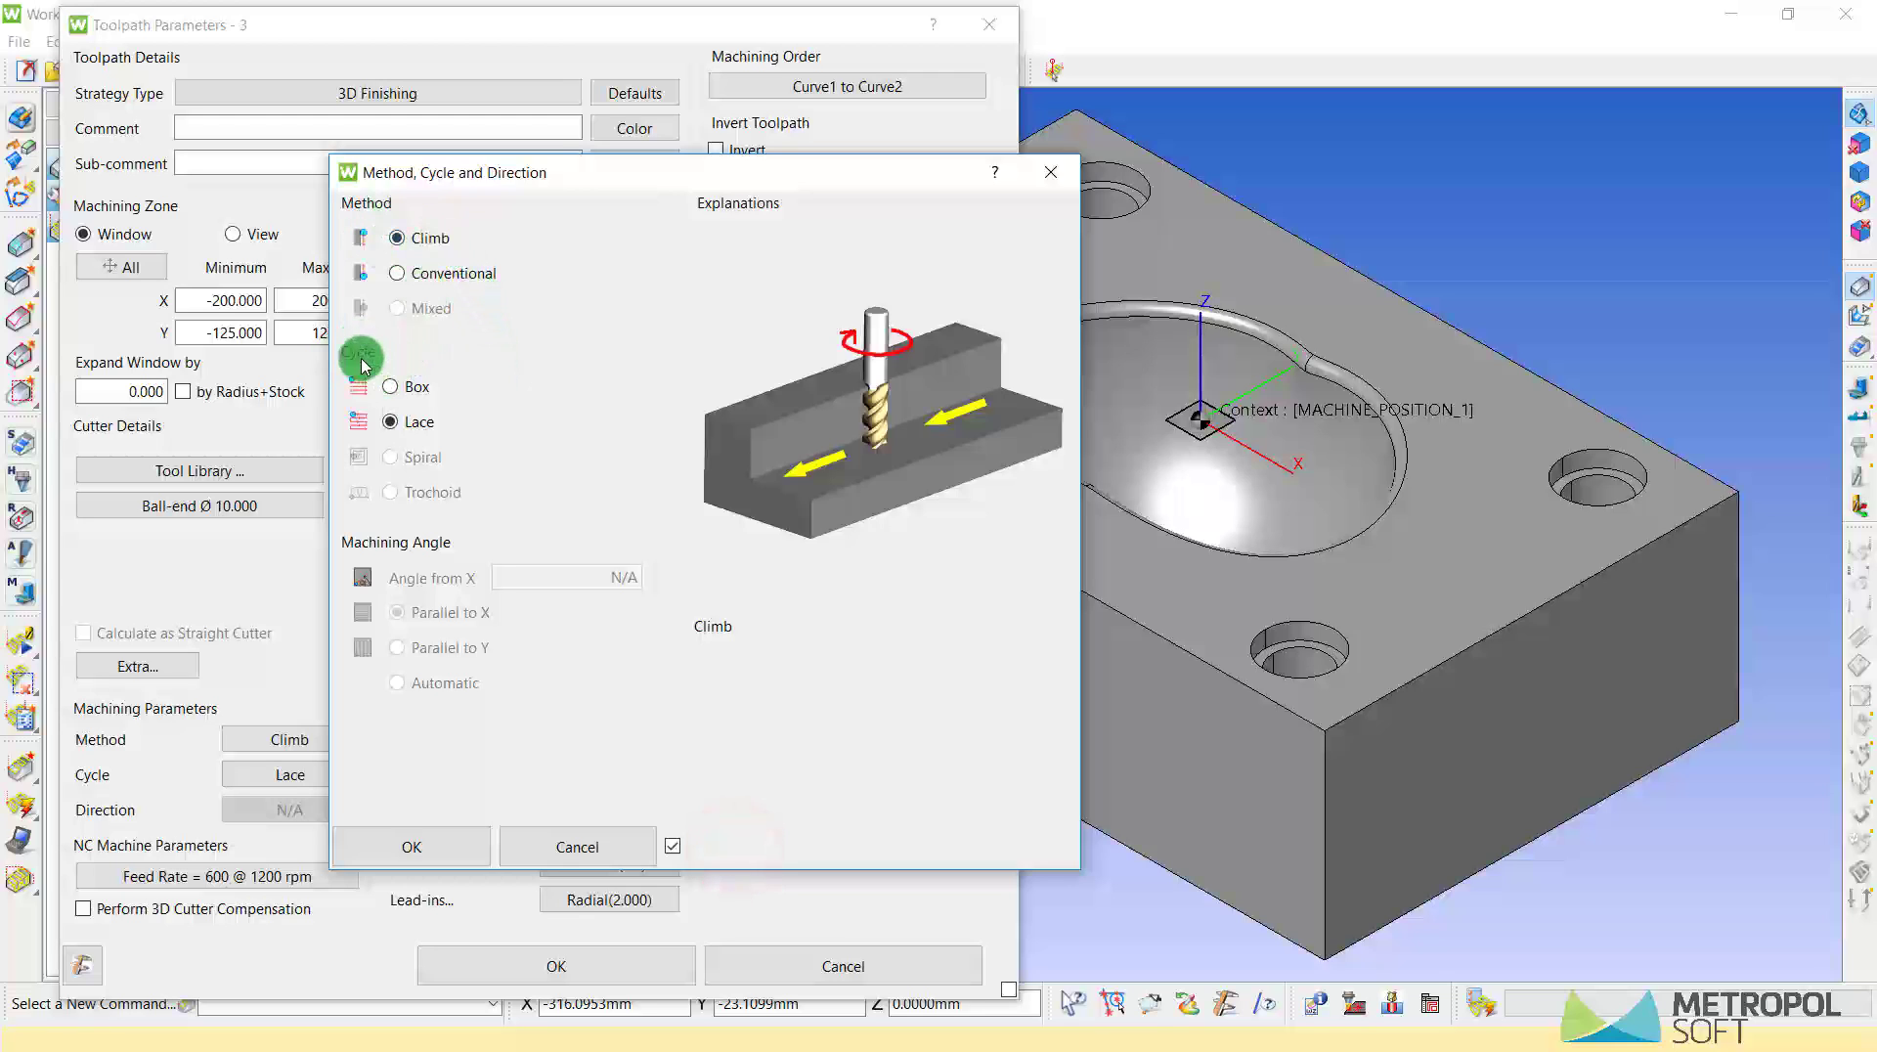
click(413, 422)
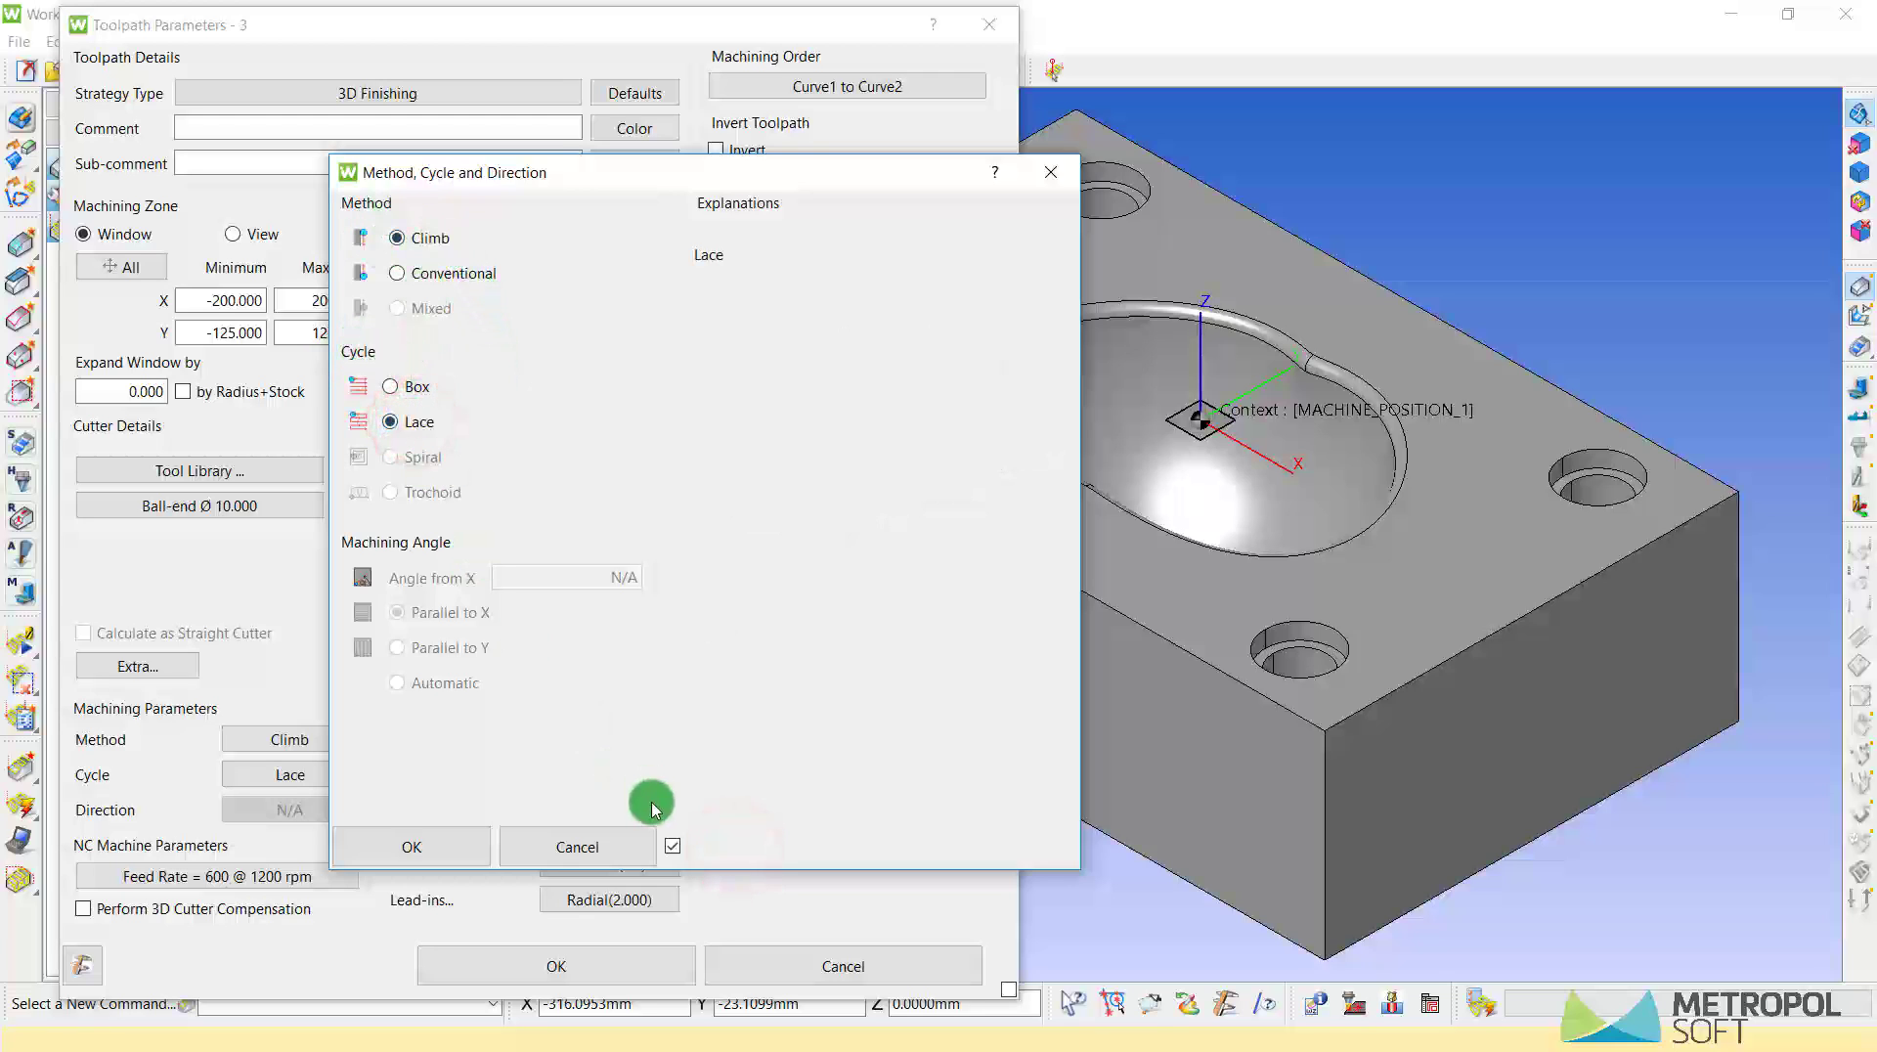
click(421, 843)
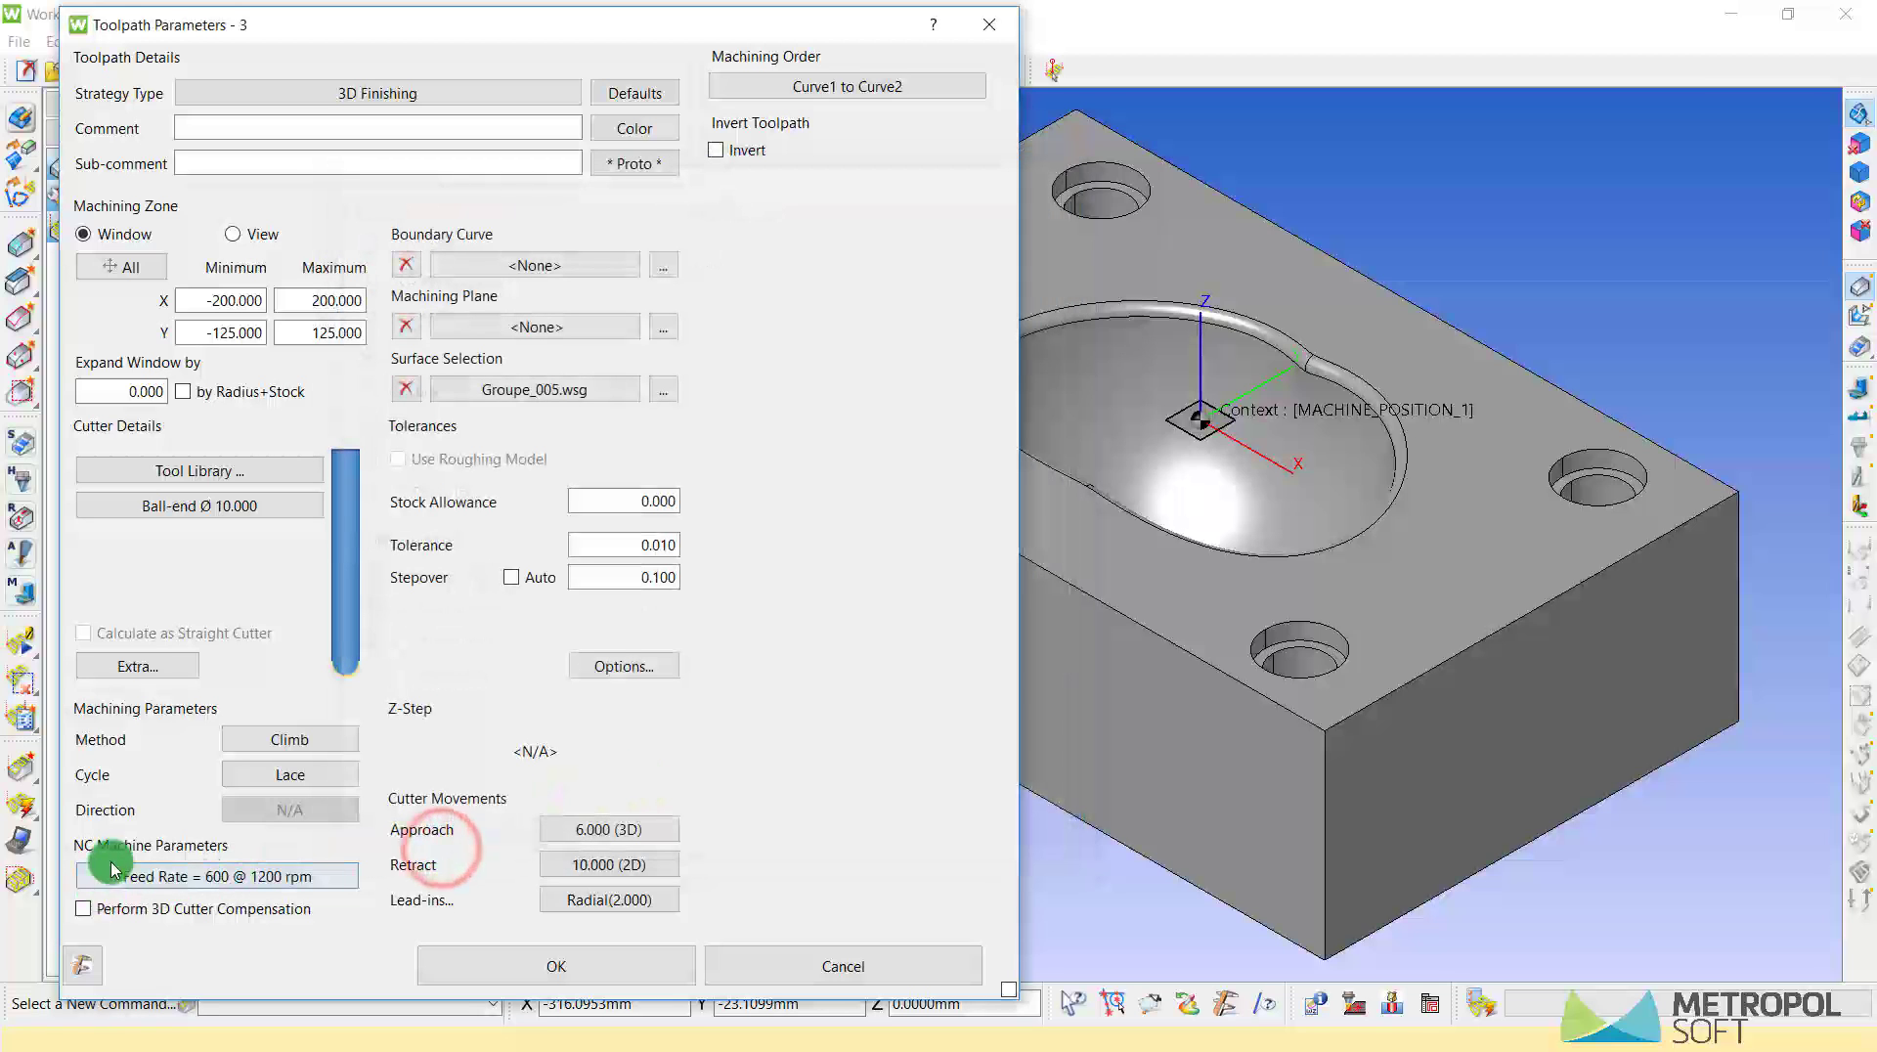
click(208, 873)
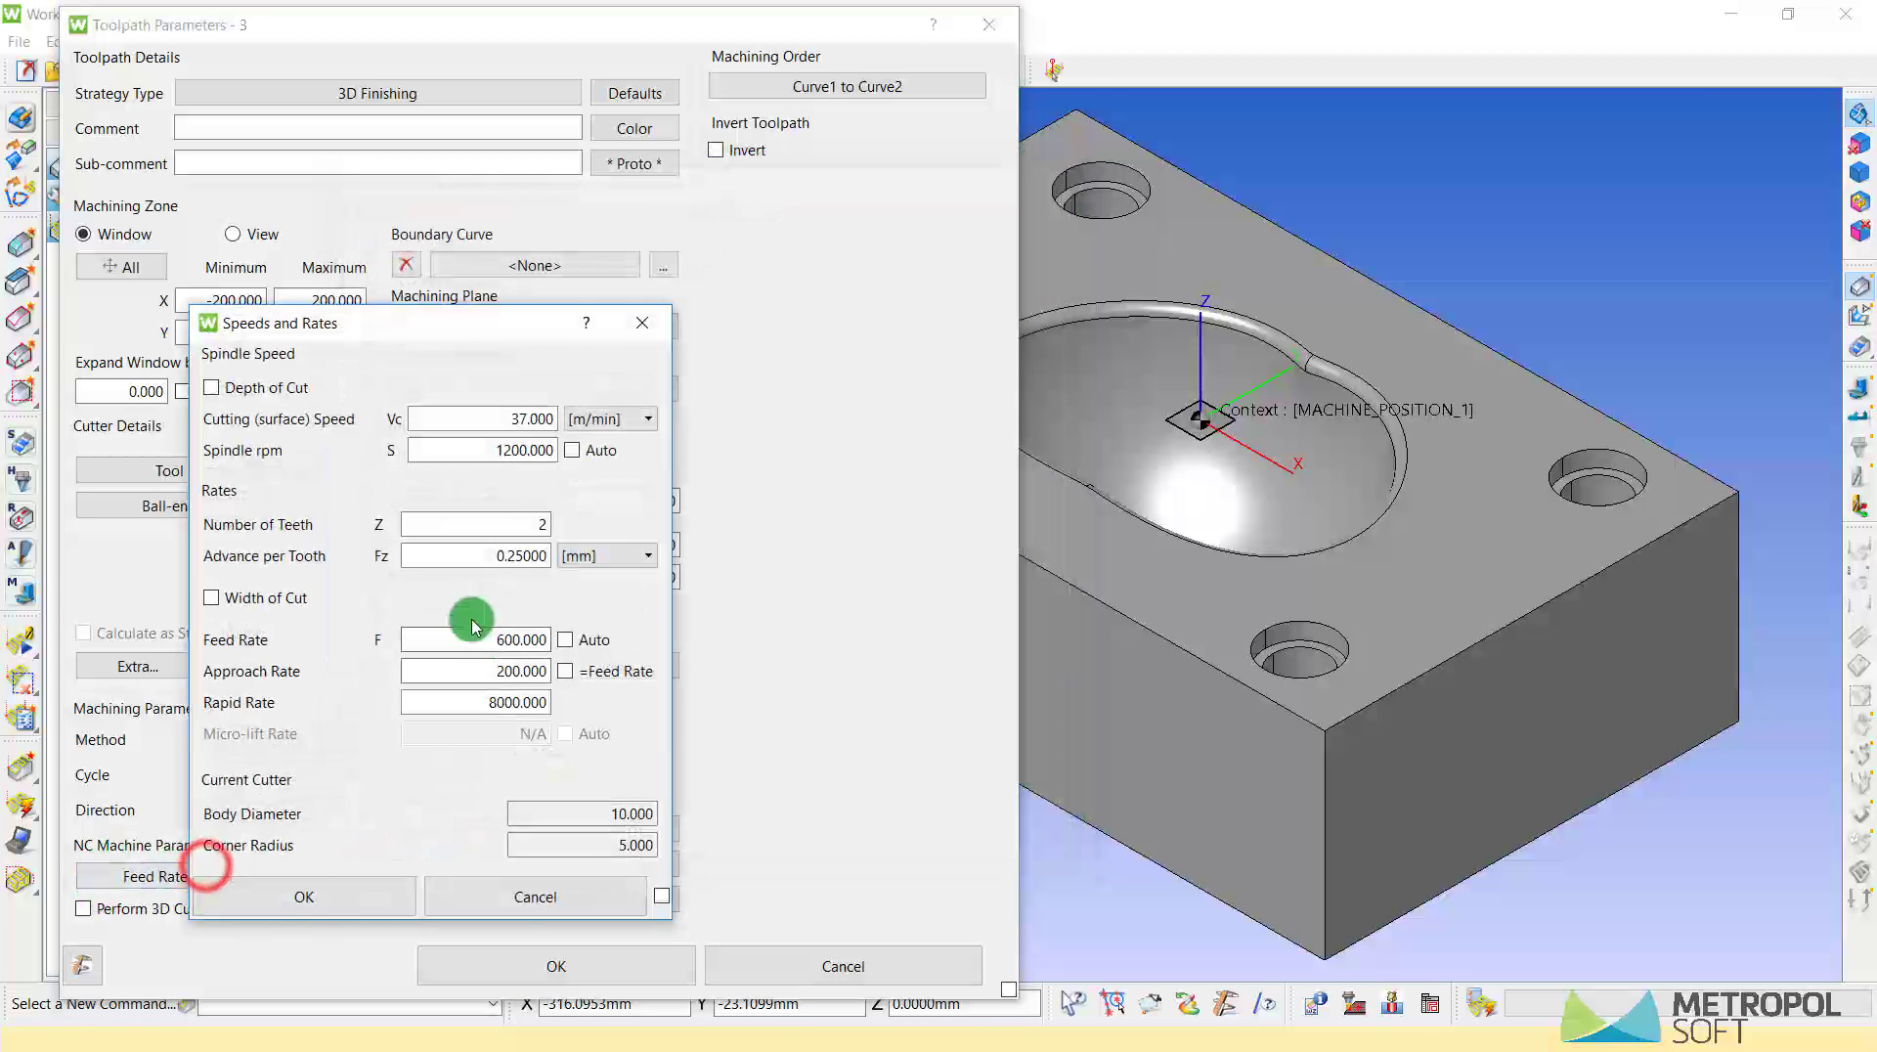
double_click(494, 450)
double_click(493, 642)
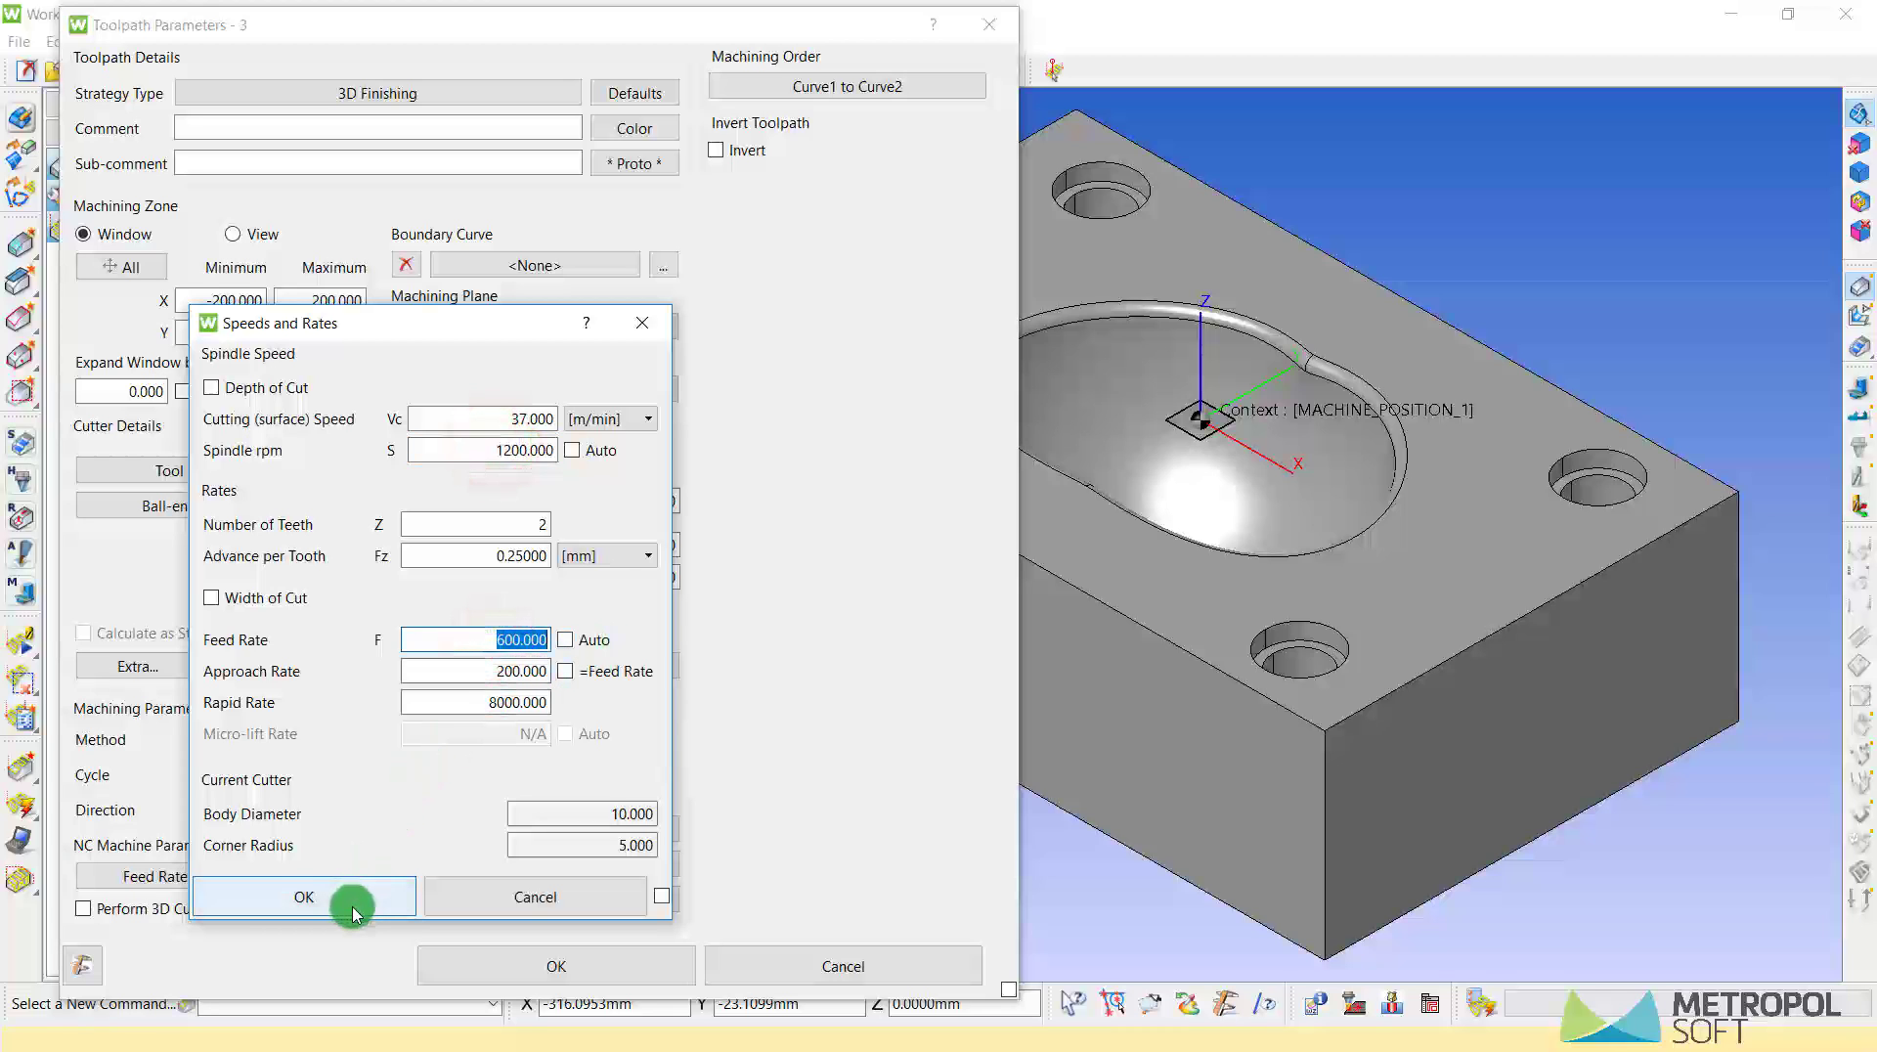
click(304, 897)
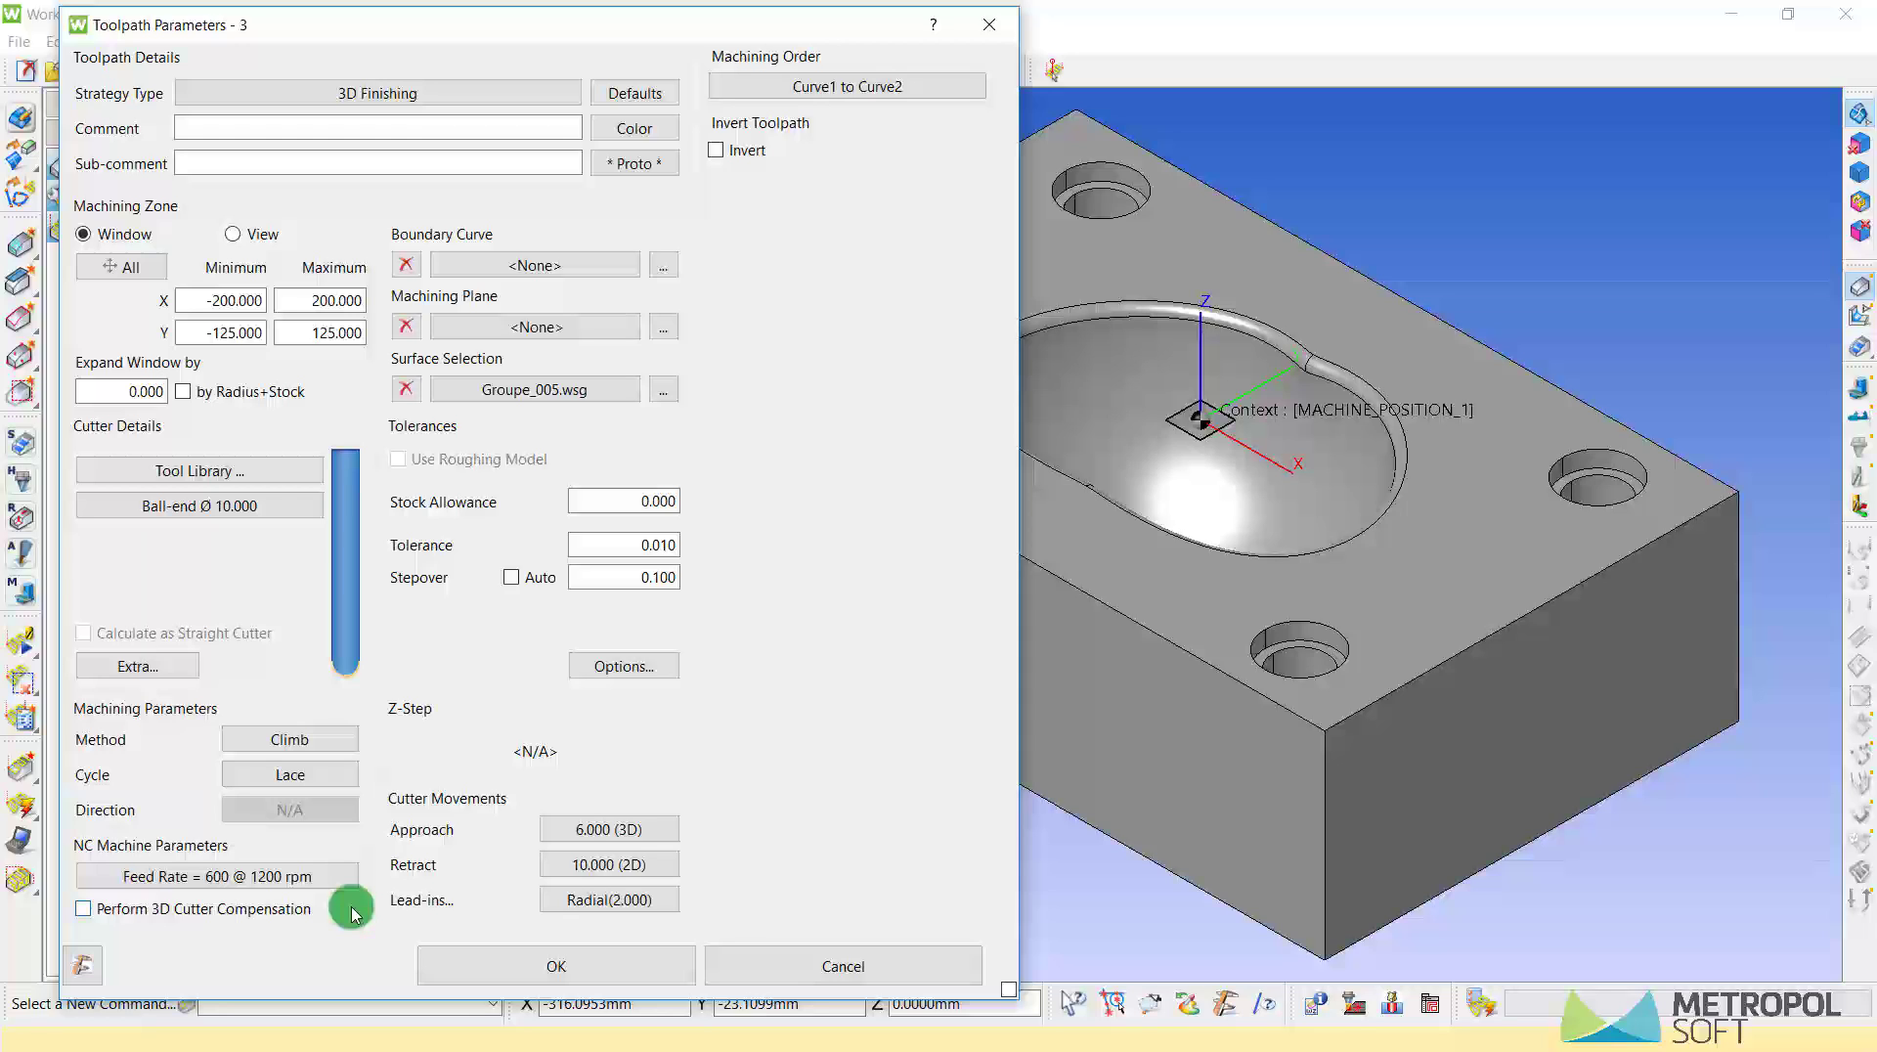
- Set tolerance 0.010 and stepover 1.000, then bring up the approach and retract settings
double_click(614, 500)
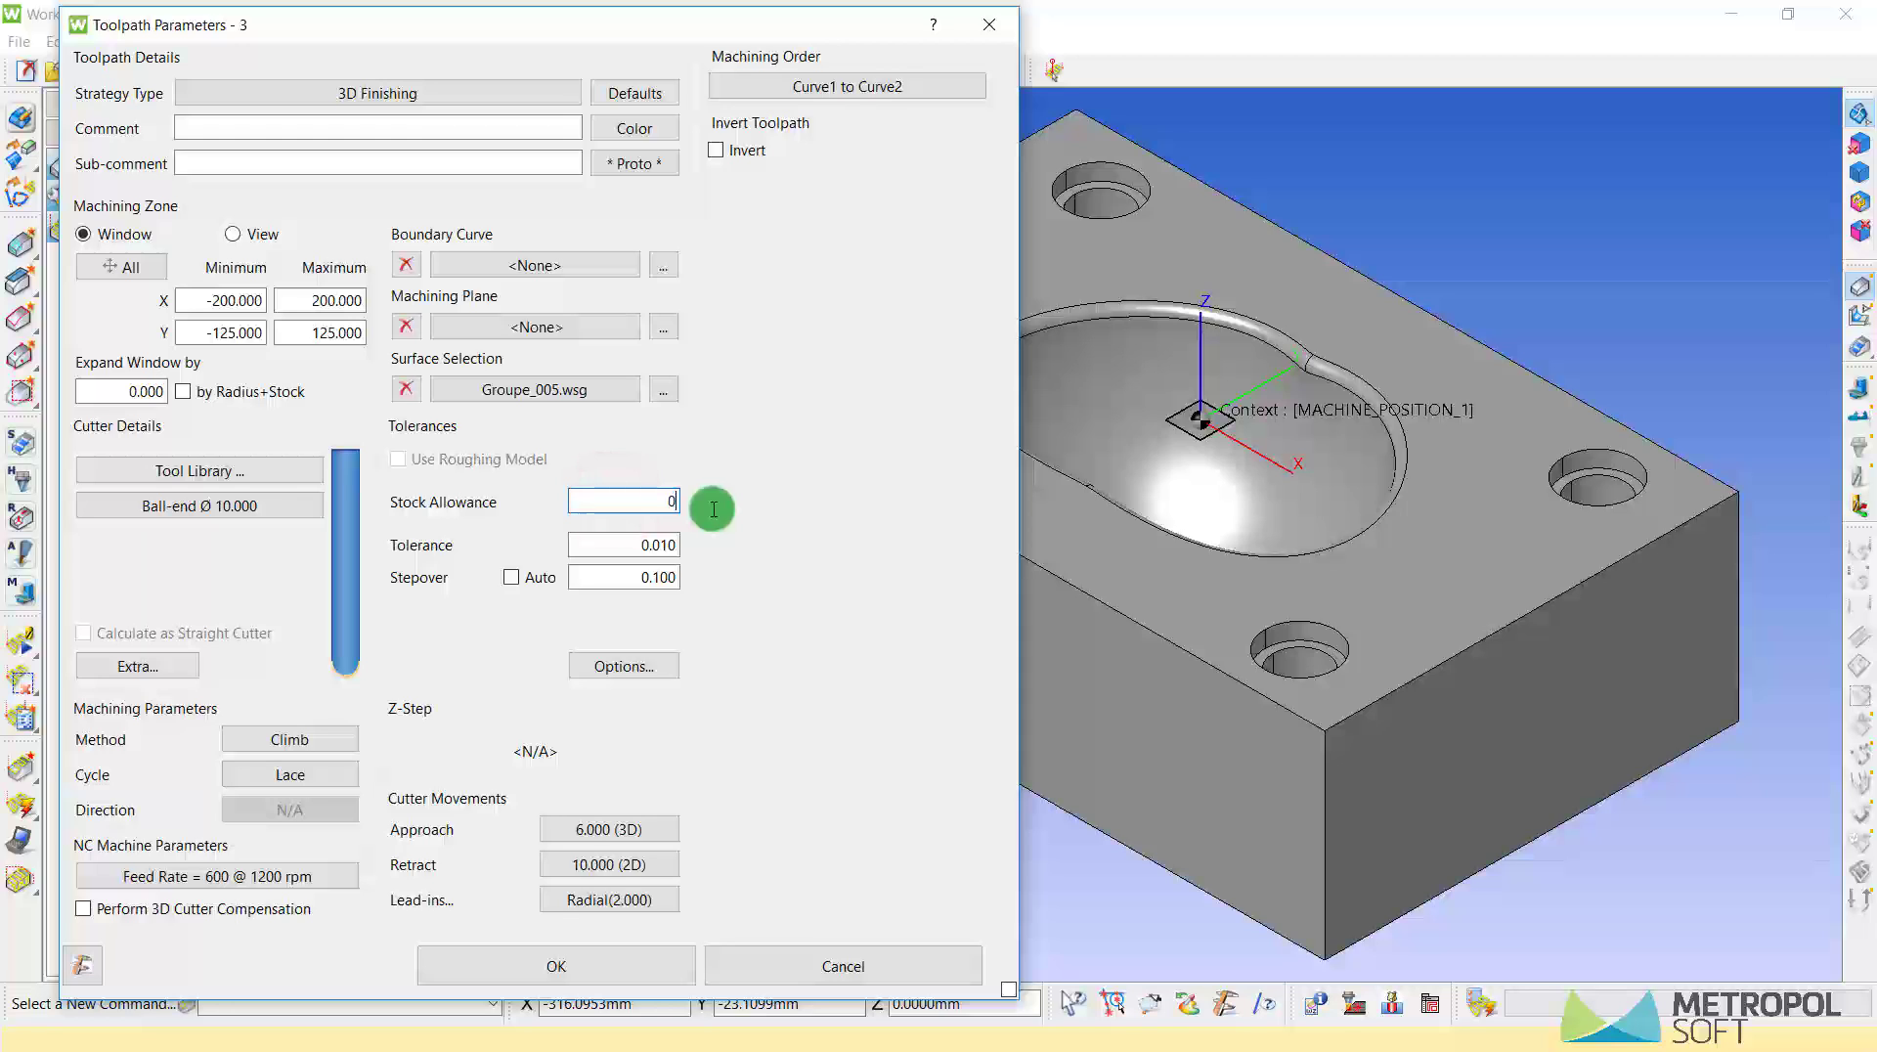
double_click(638, 546)
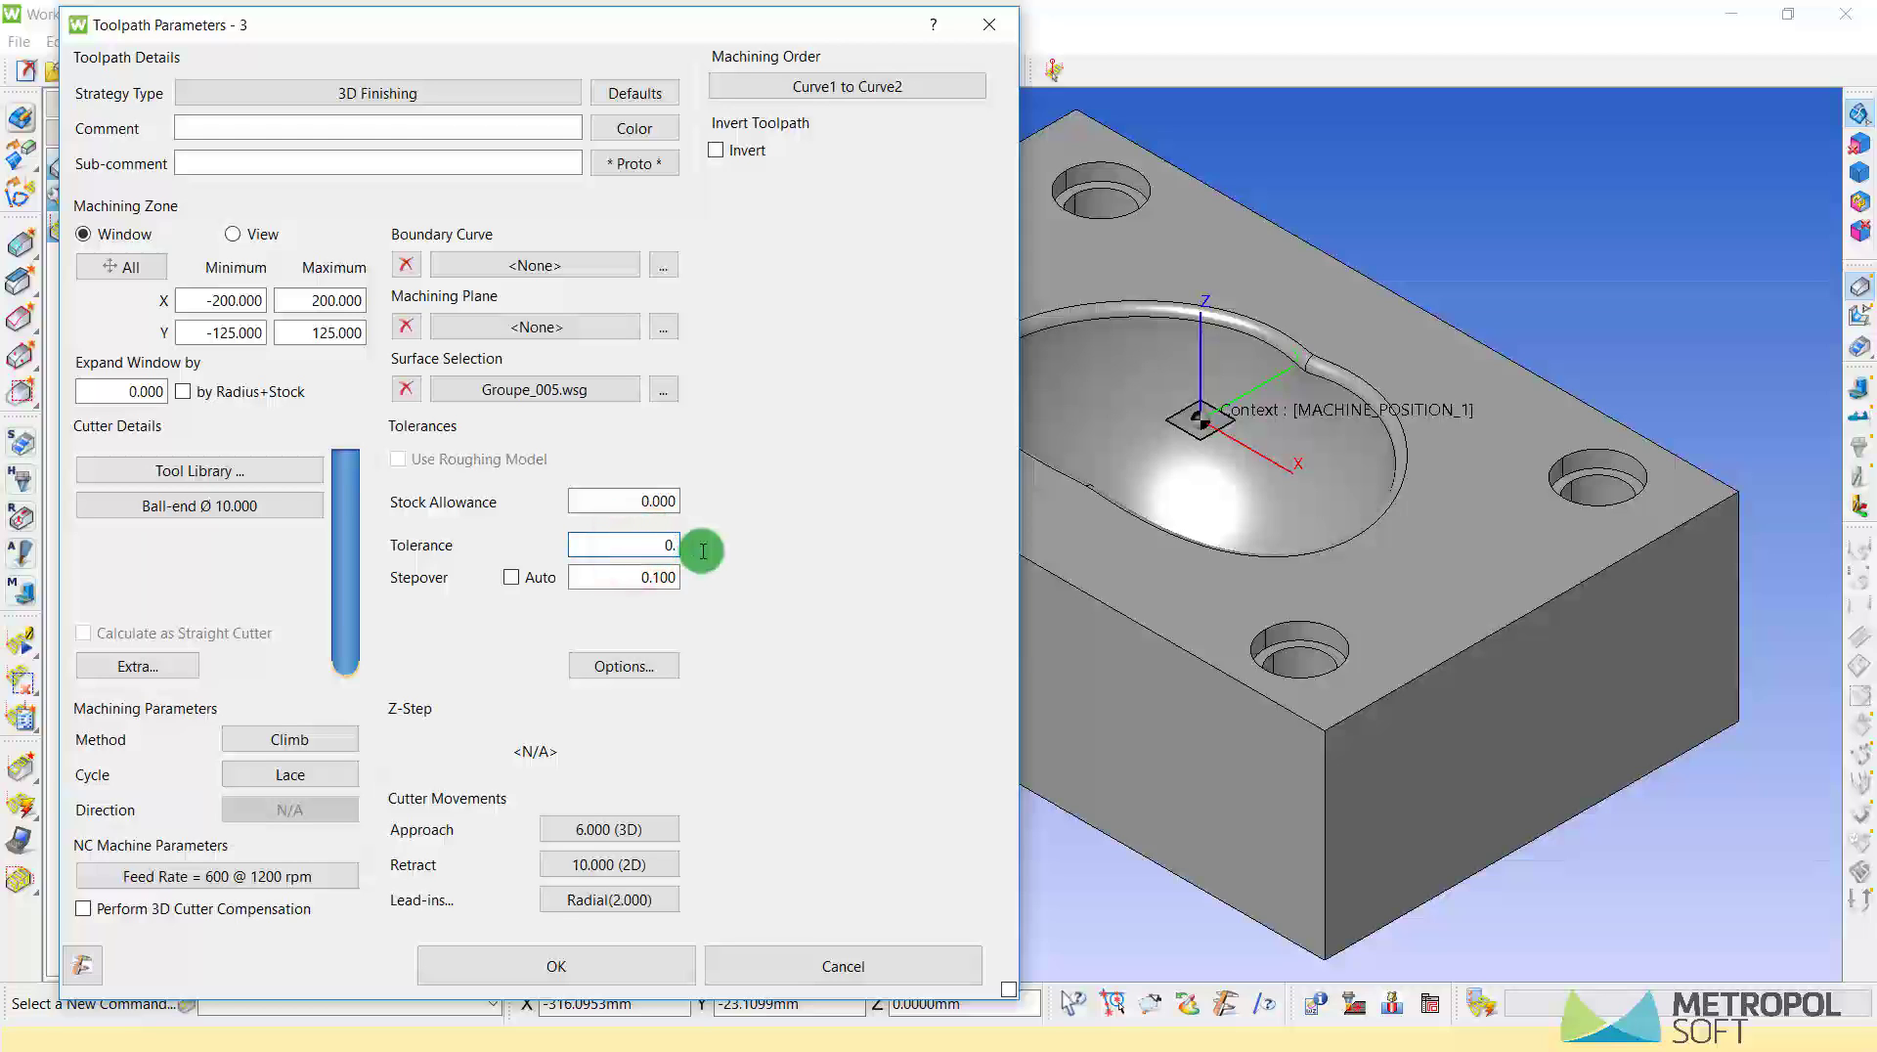
double_click(628, 577)
text(1.000)
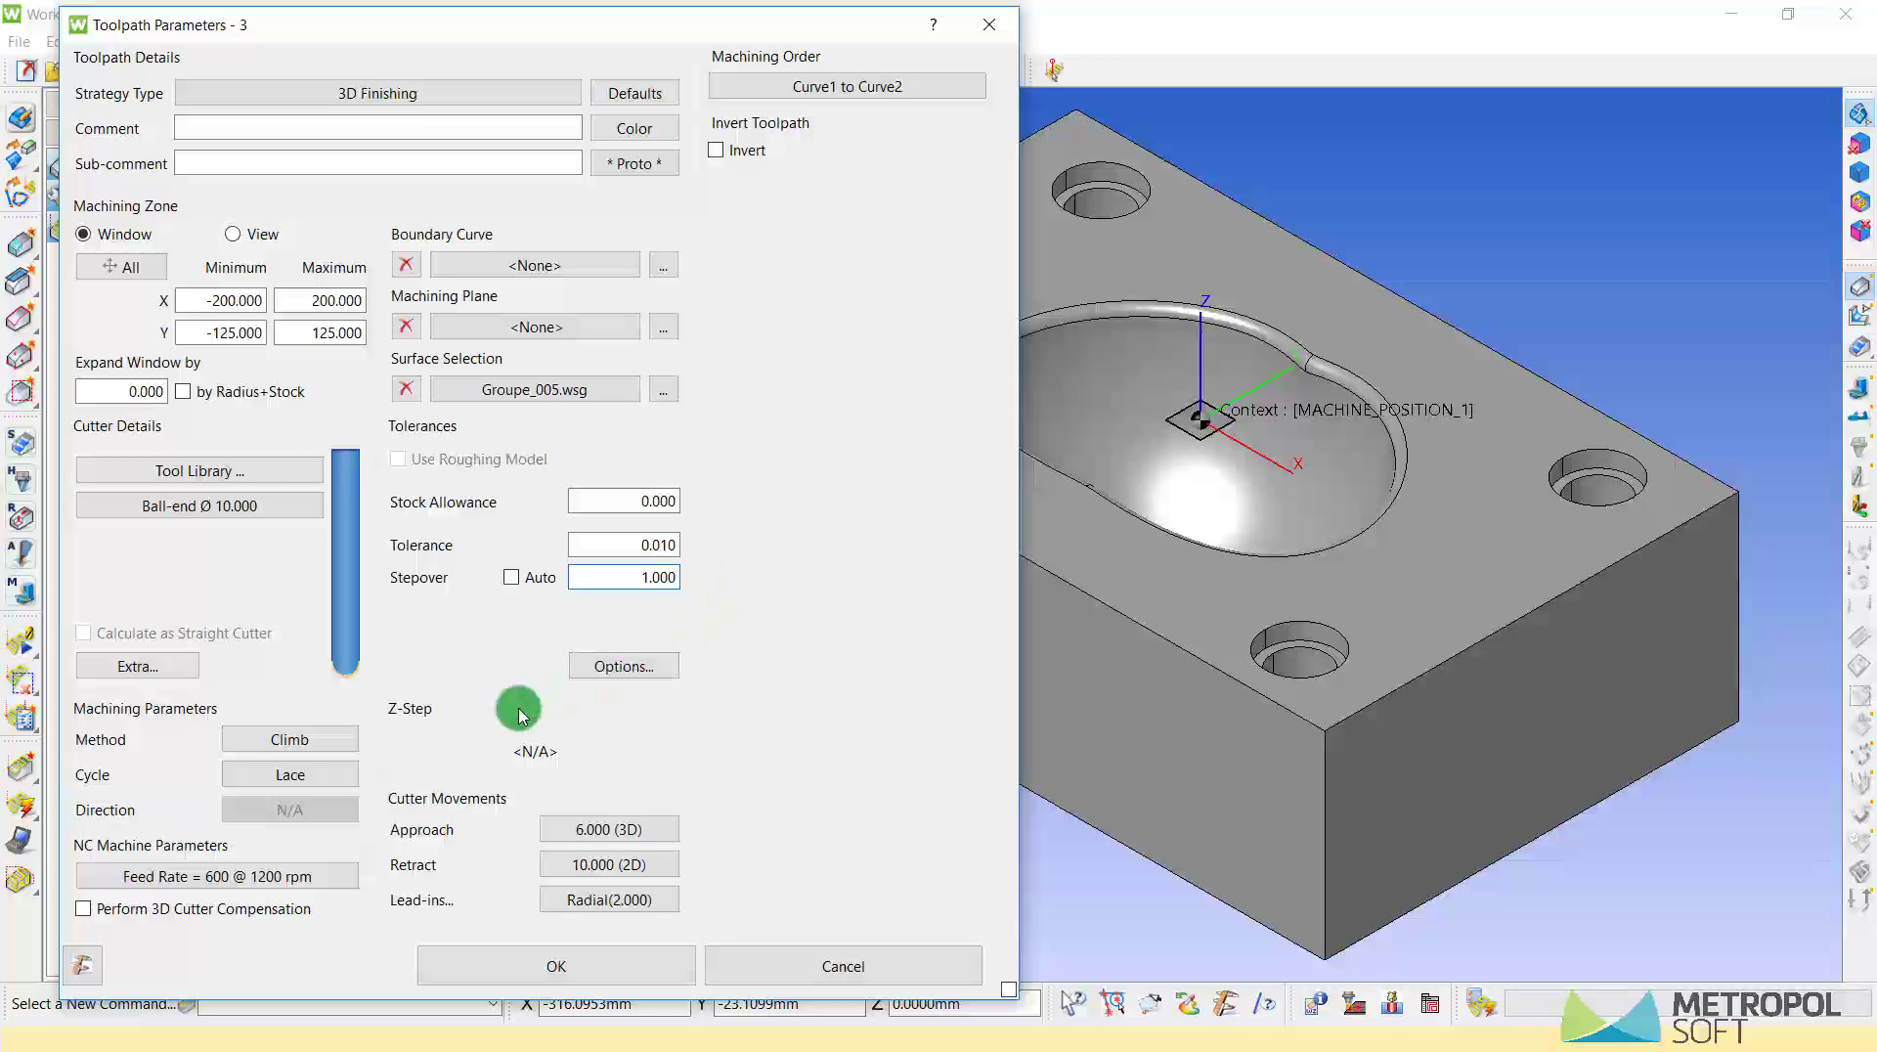
click(579, 828)
- Use radial lead-ins of radius 2.000 with 3D spiral transitions and radial stepovers enabled
double_click(625, 162)
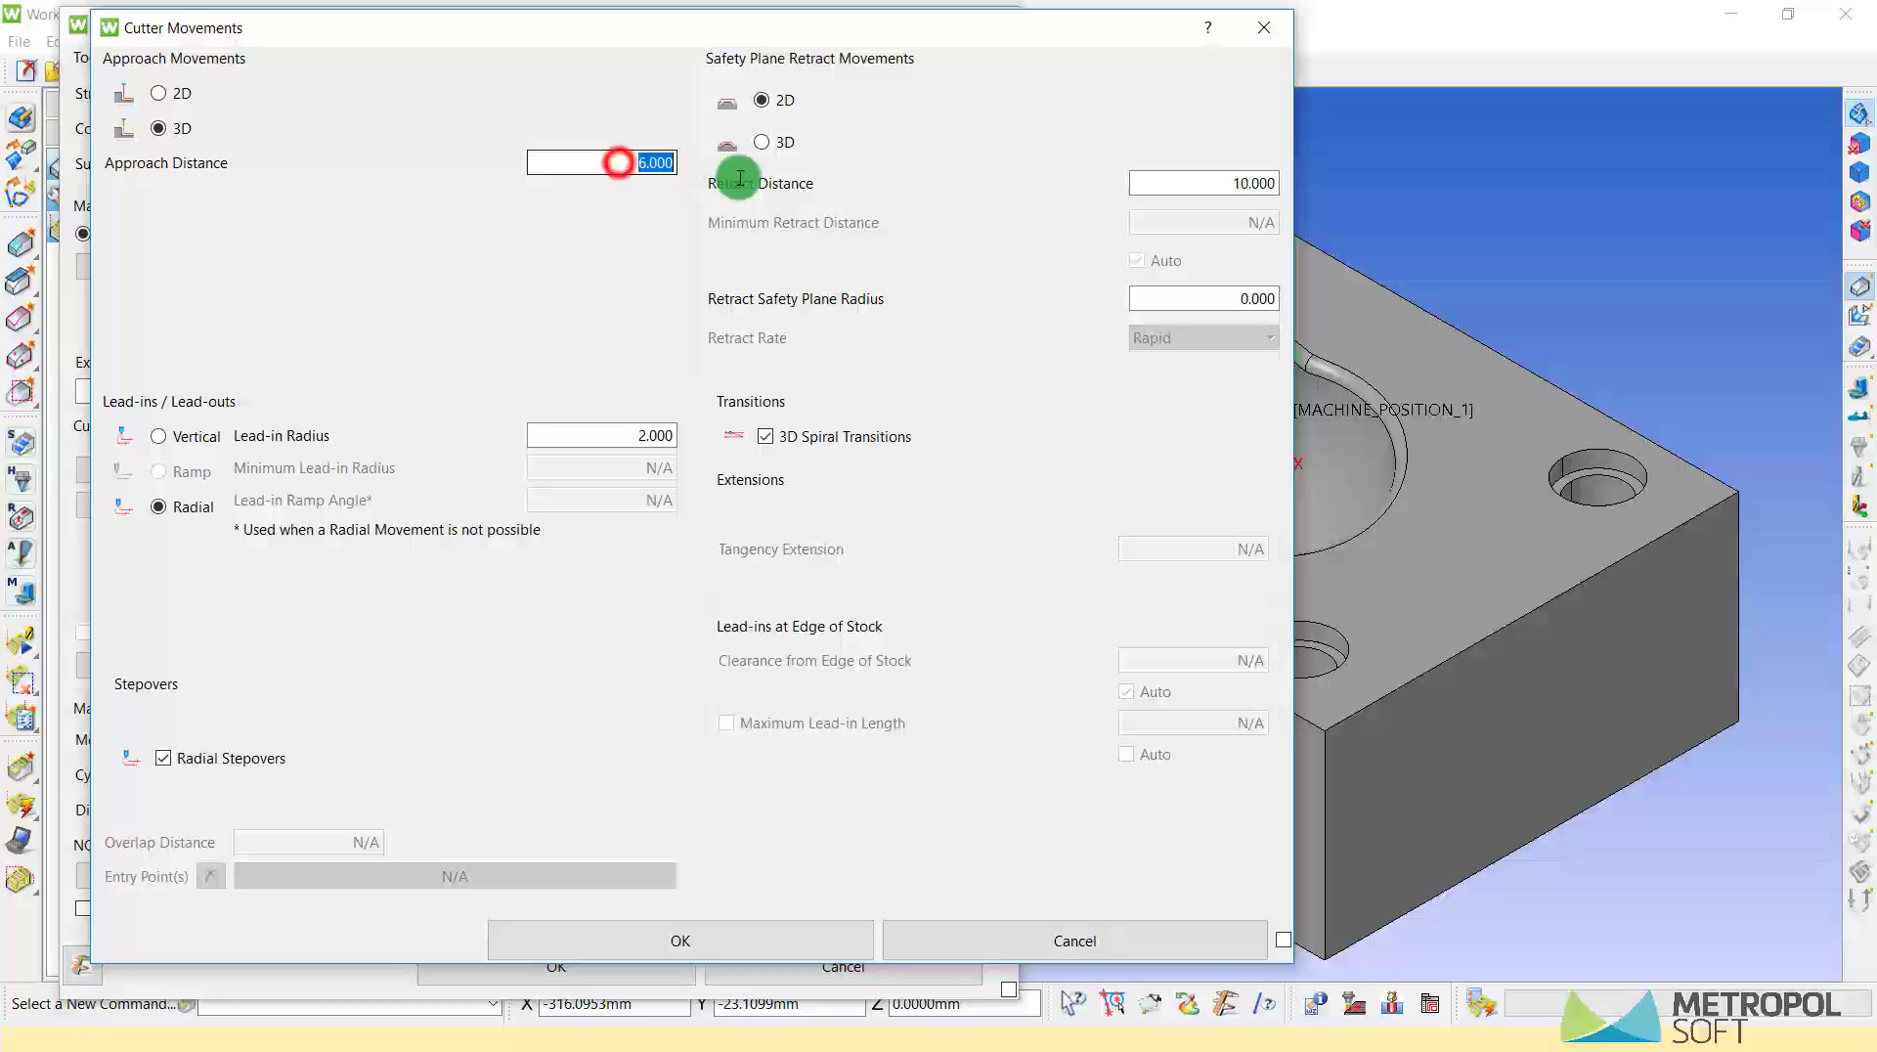
double_click(1221, 180)
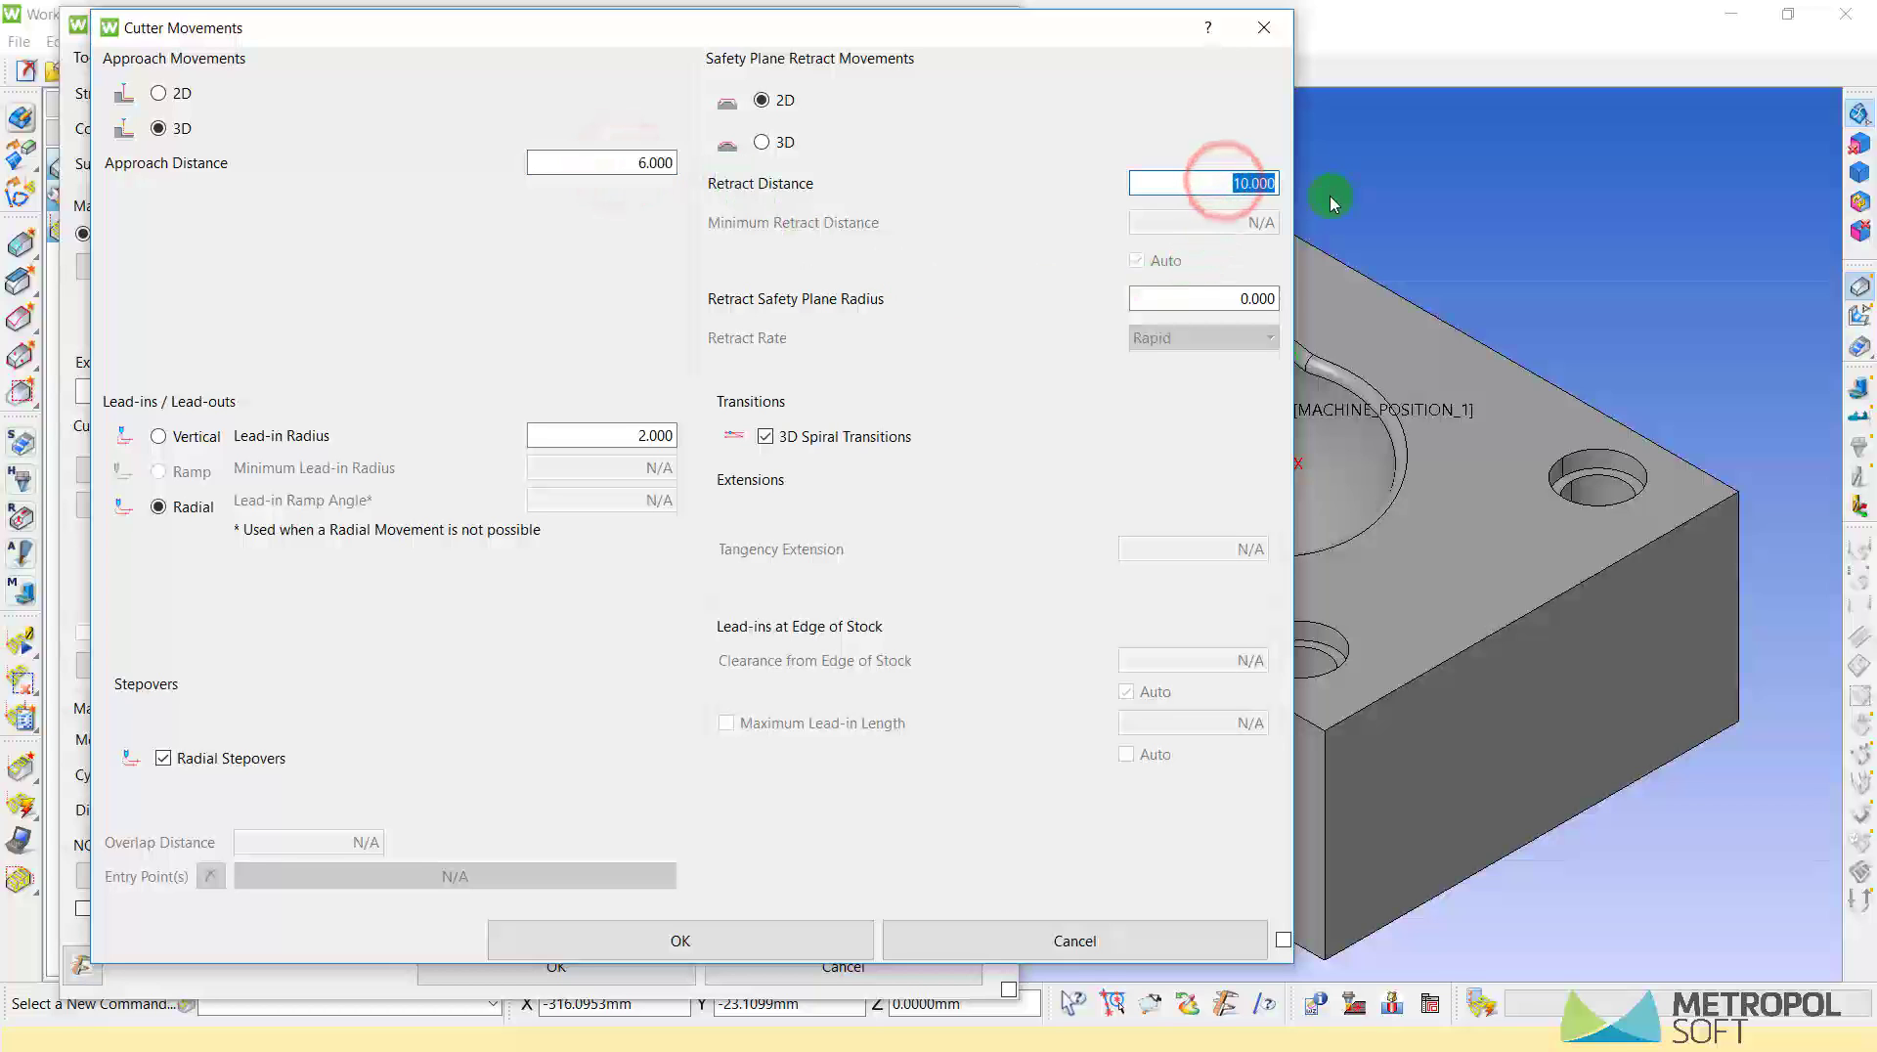
click(188, 435)
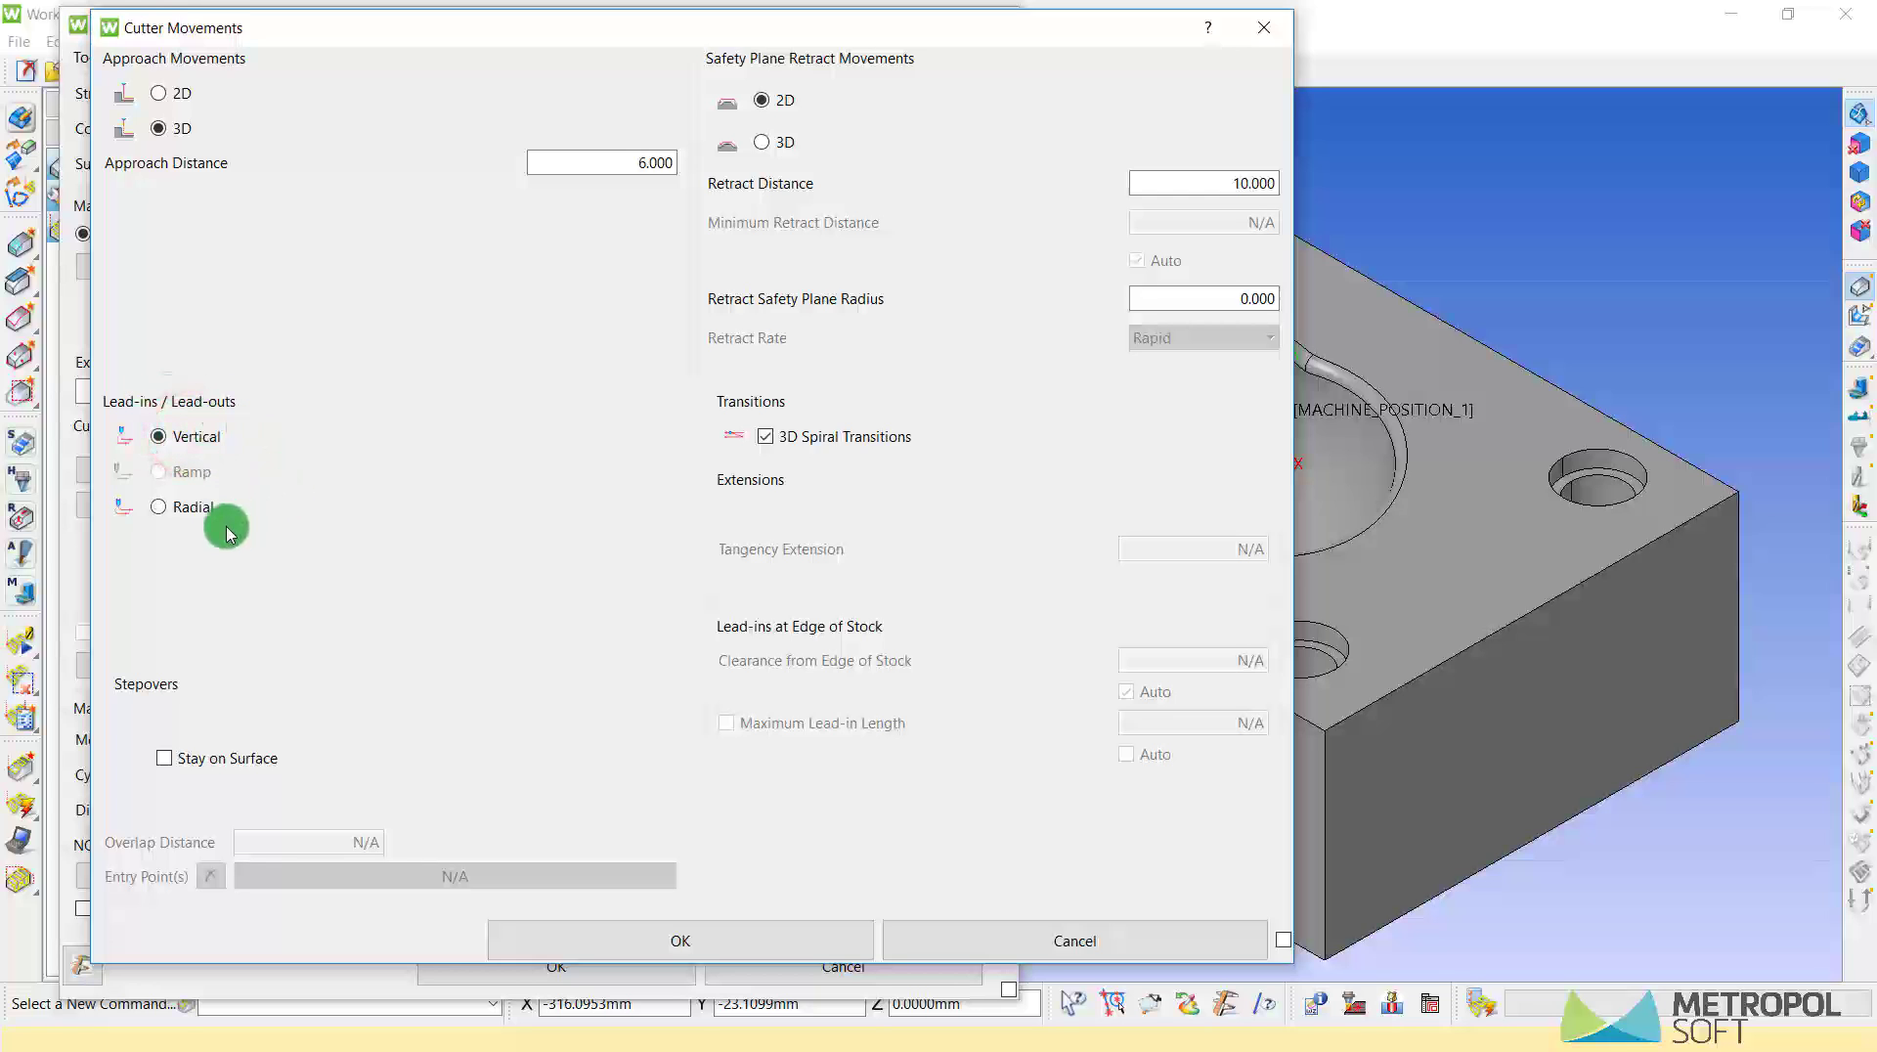
click(161, 507)
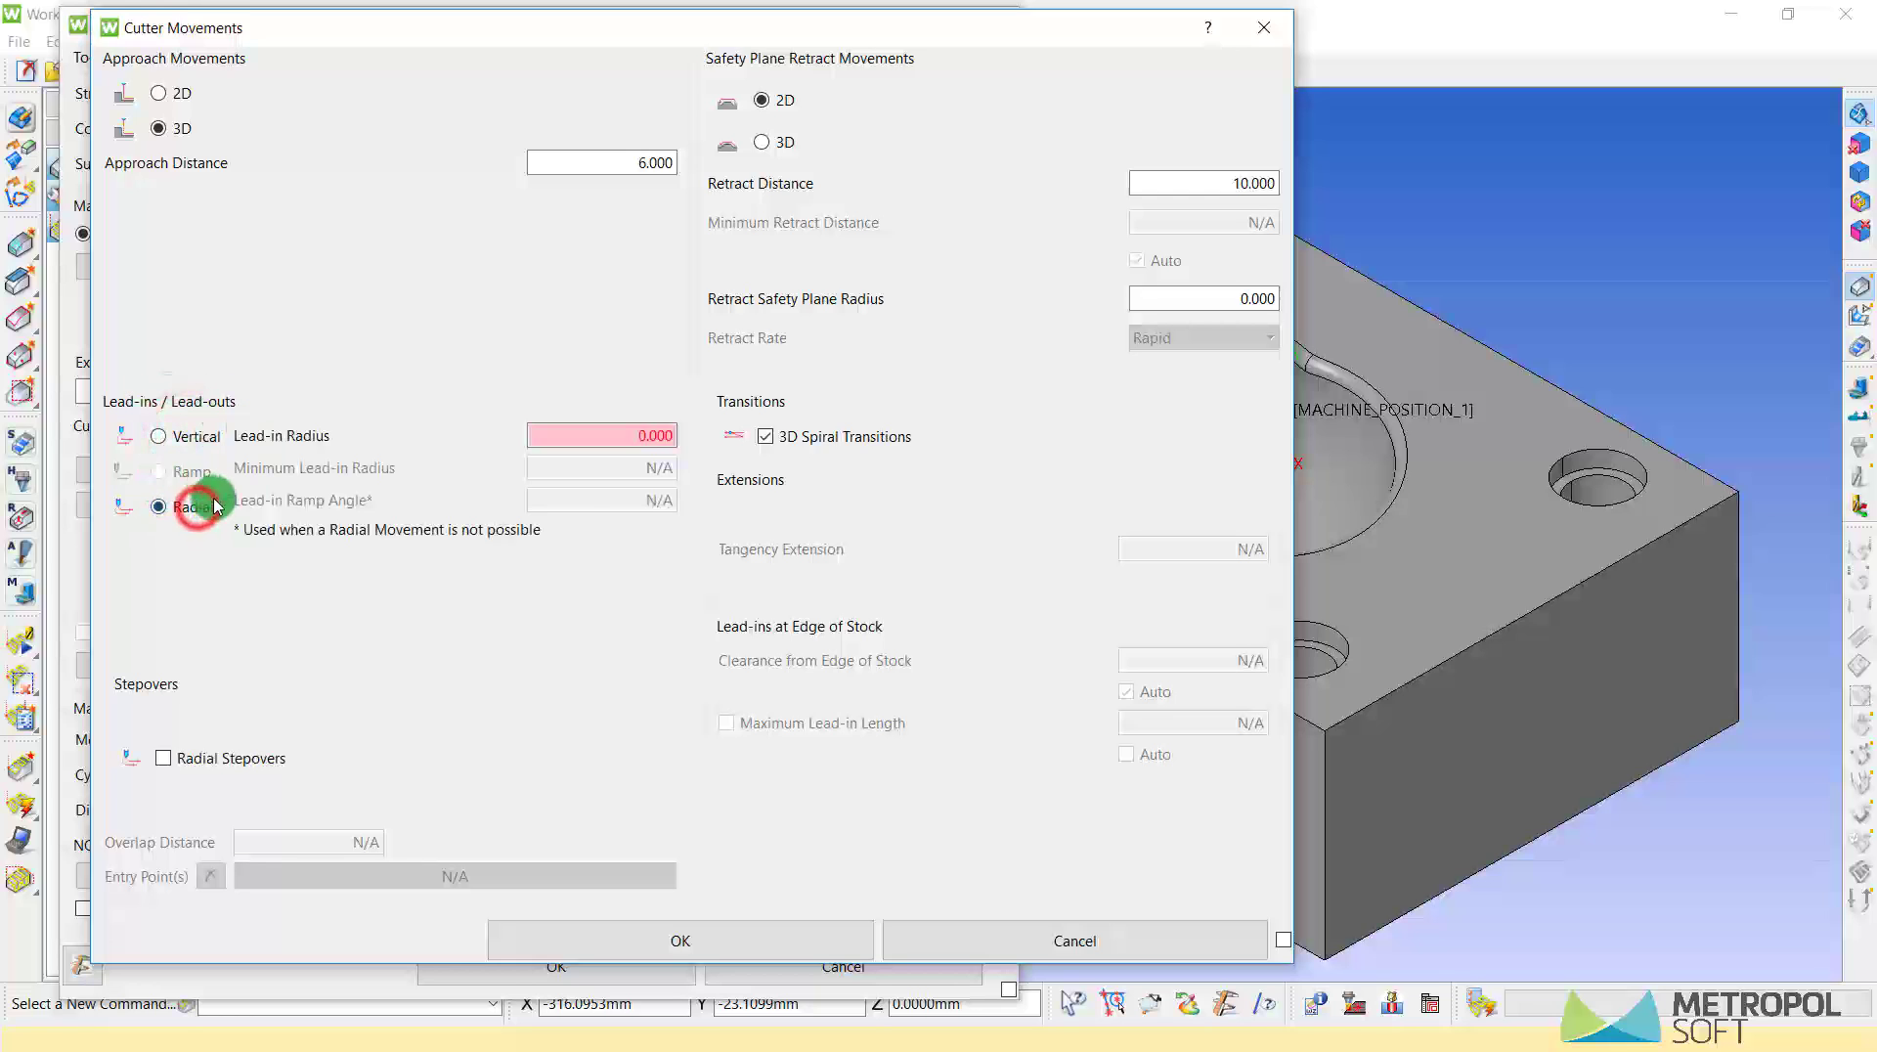
double_click(623, 436)
text(2.000)
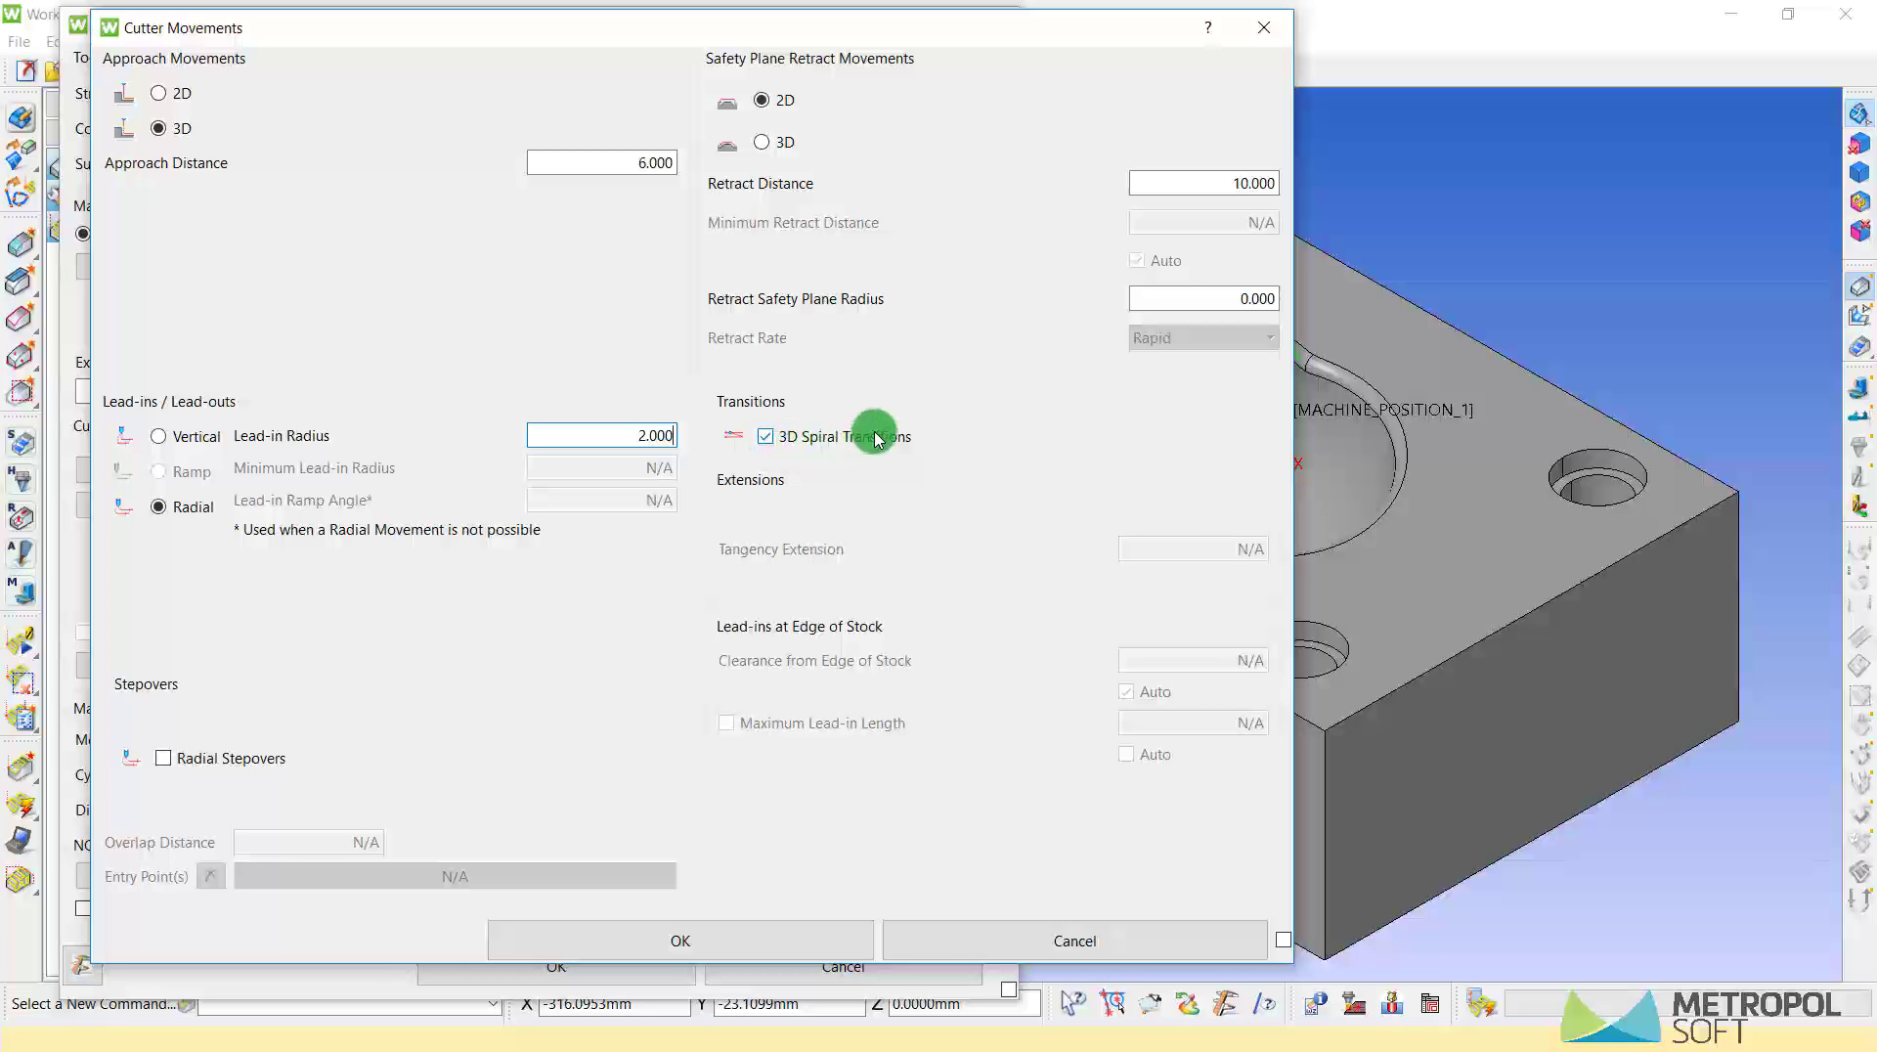
click(770, 439)
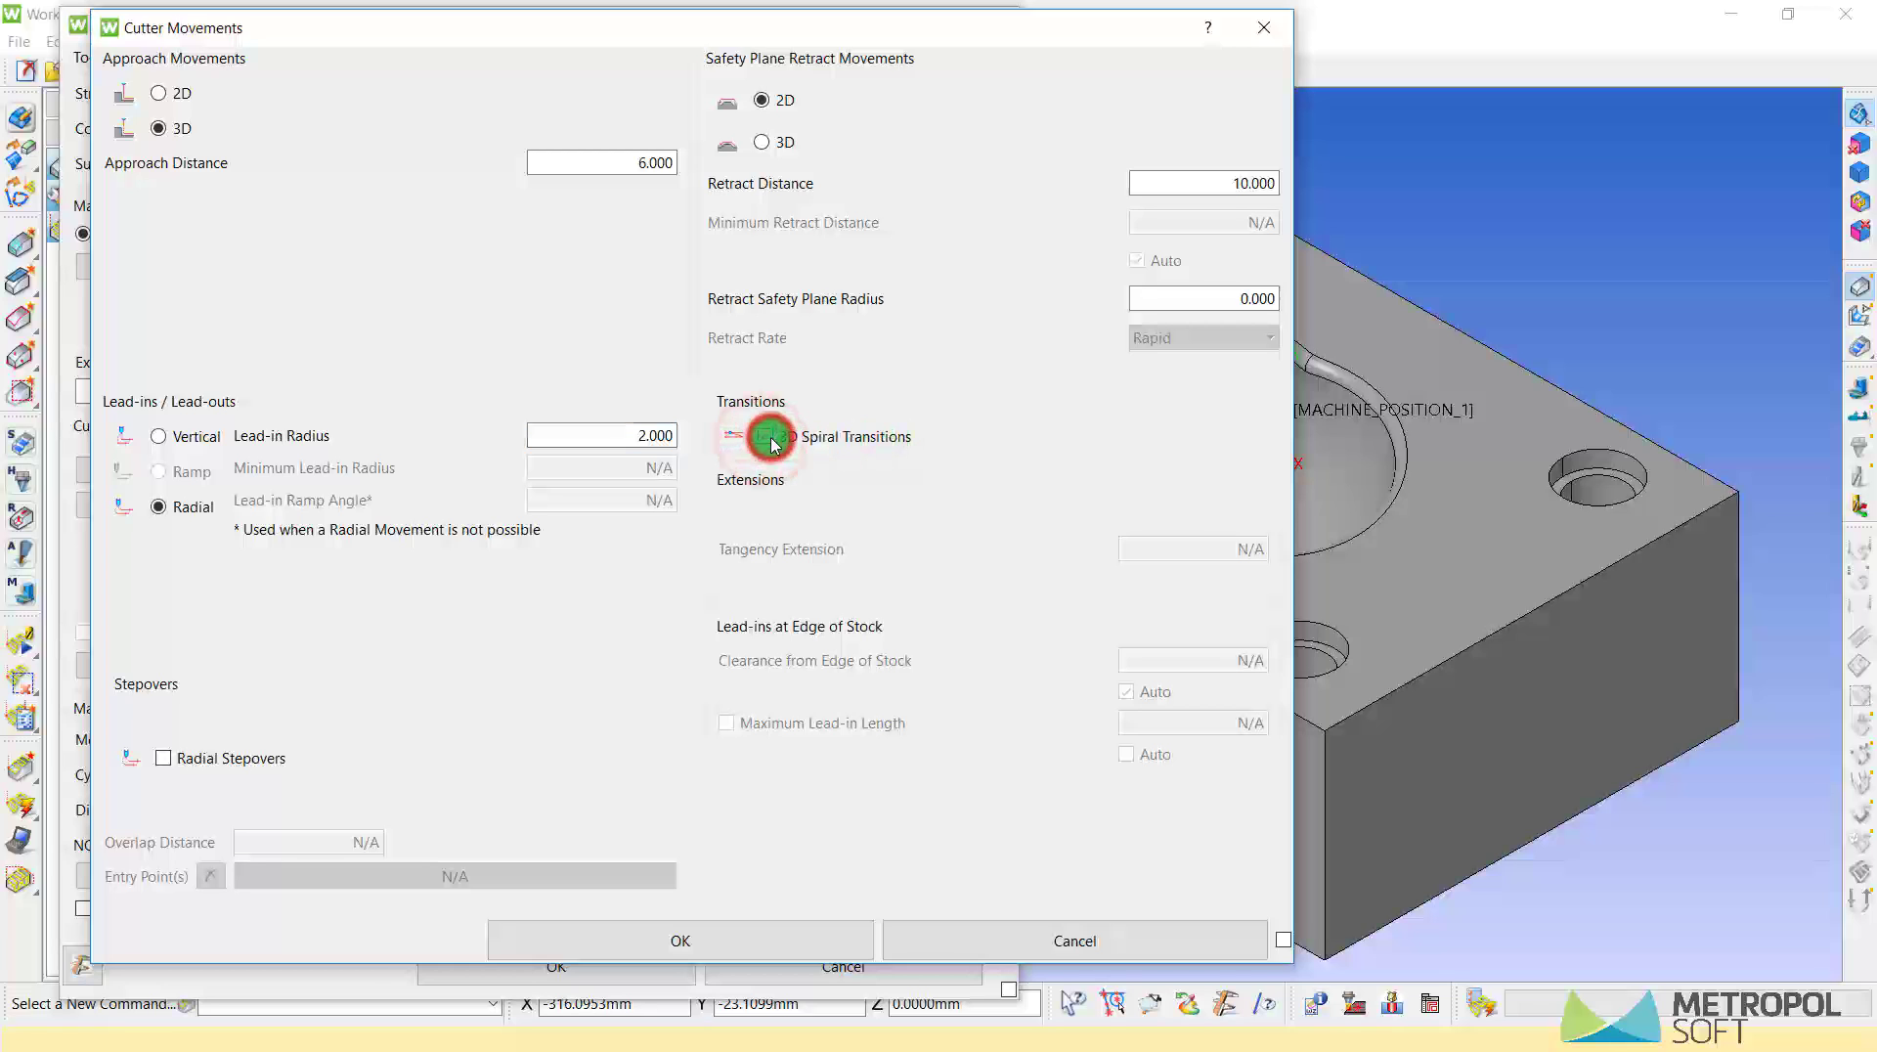
click(771, 440)
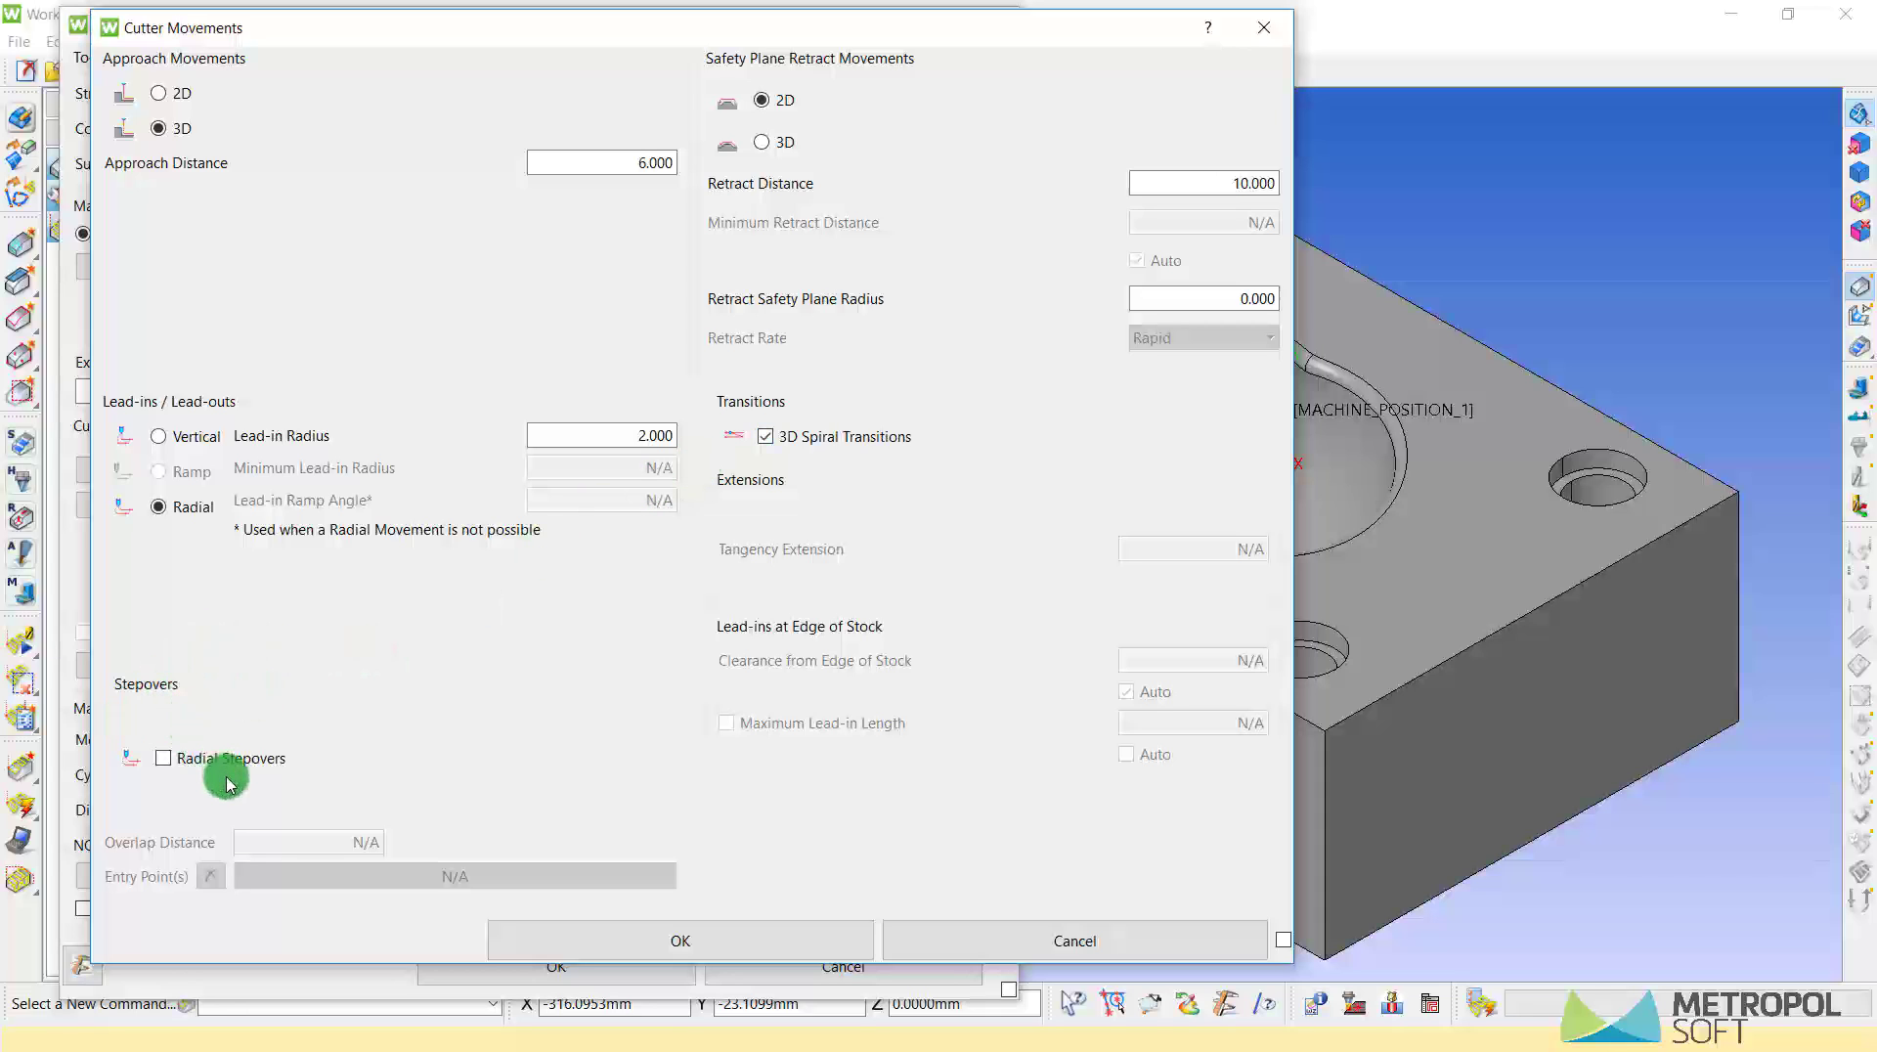
click(164, 759)
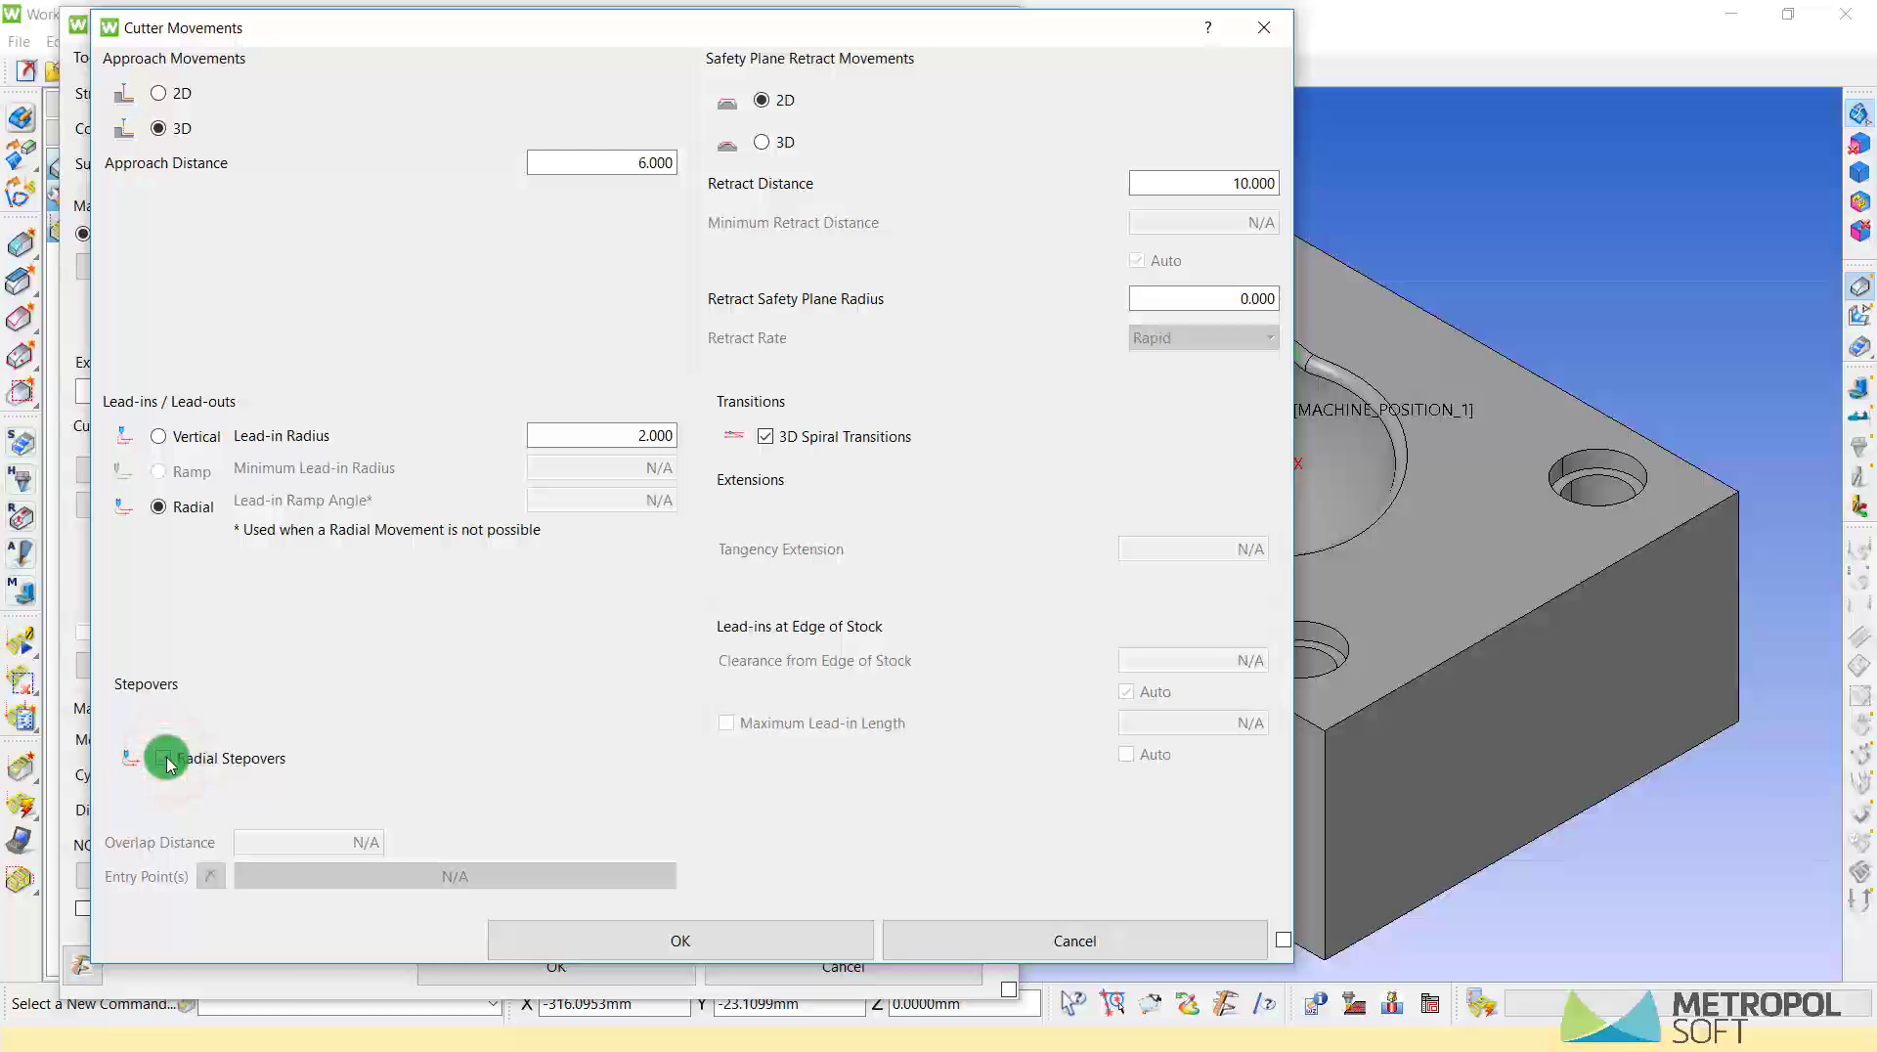
click(647, 940)
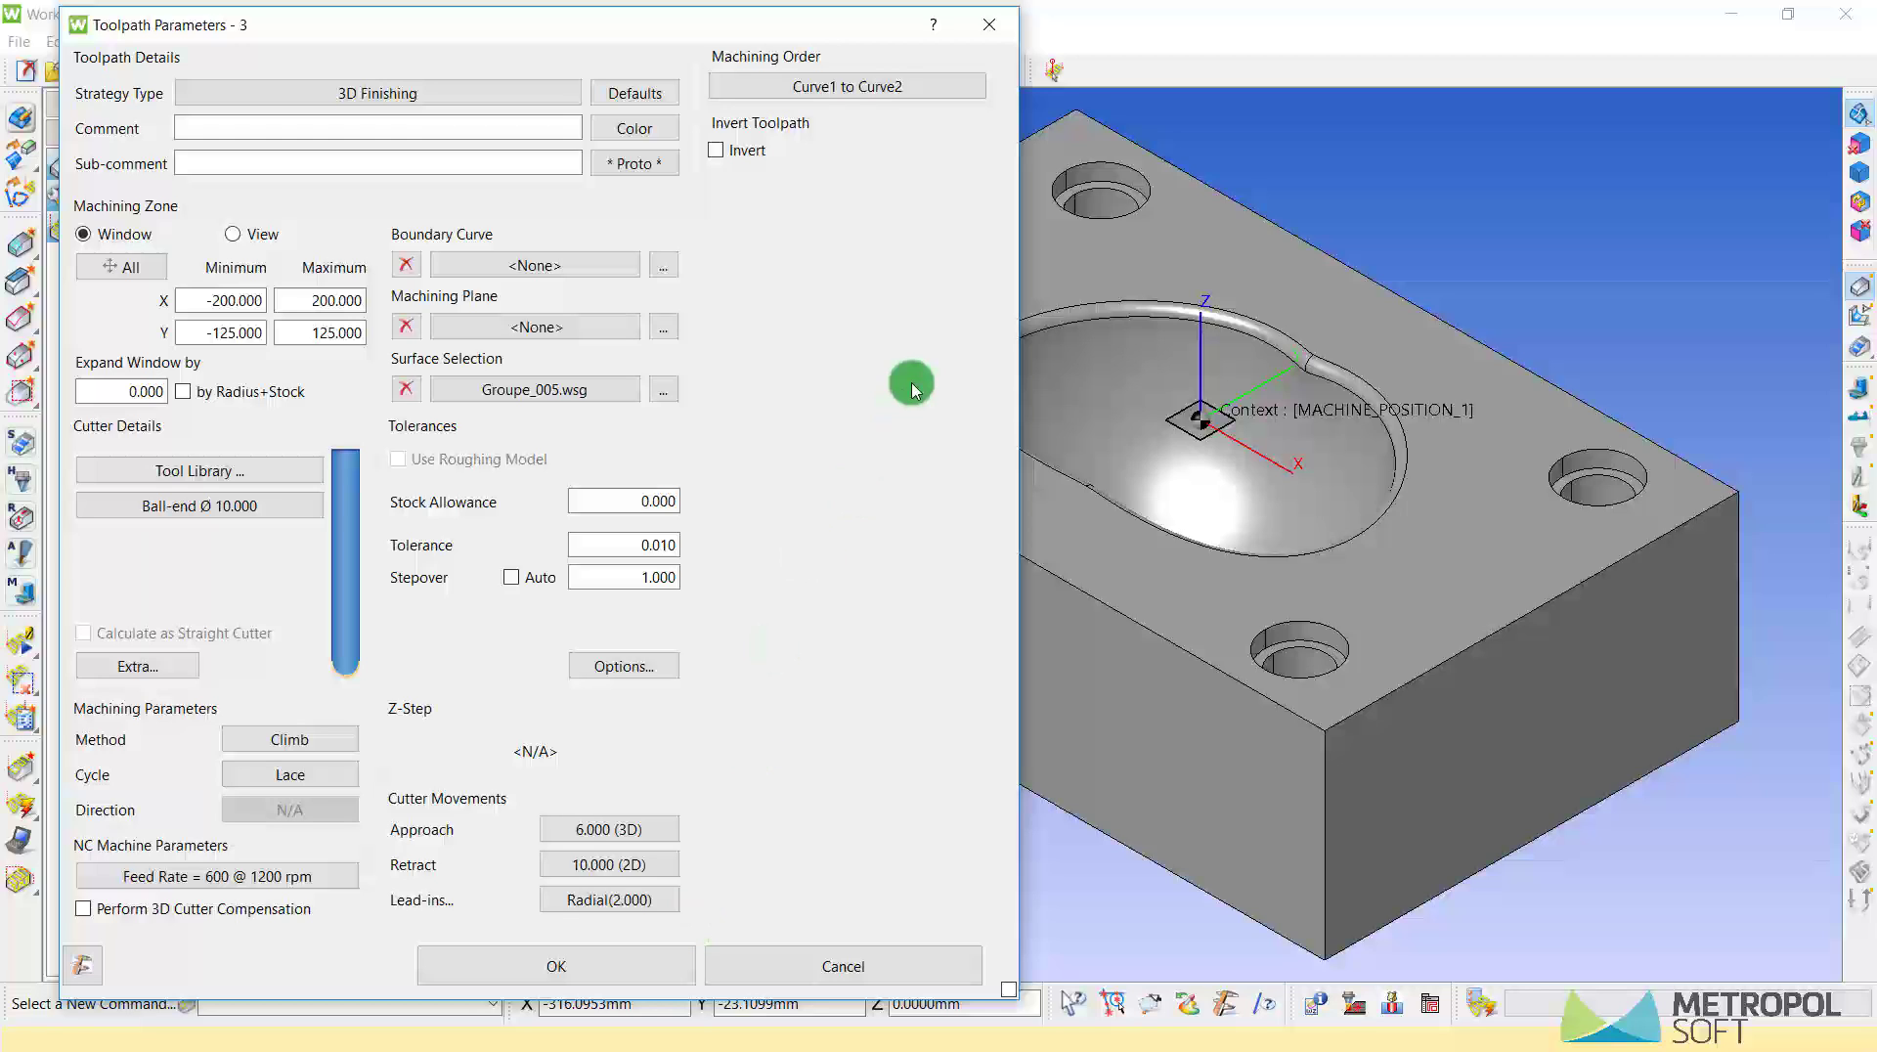
- After trying Out to In and In to Out, settle on Converging as the machining order
click(826, 85)
drag(728, 161, 775, 169)
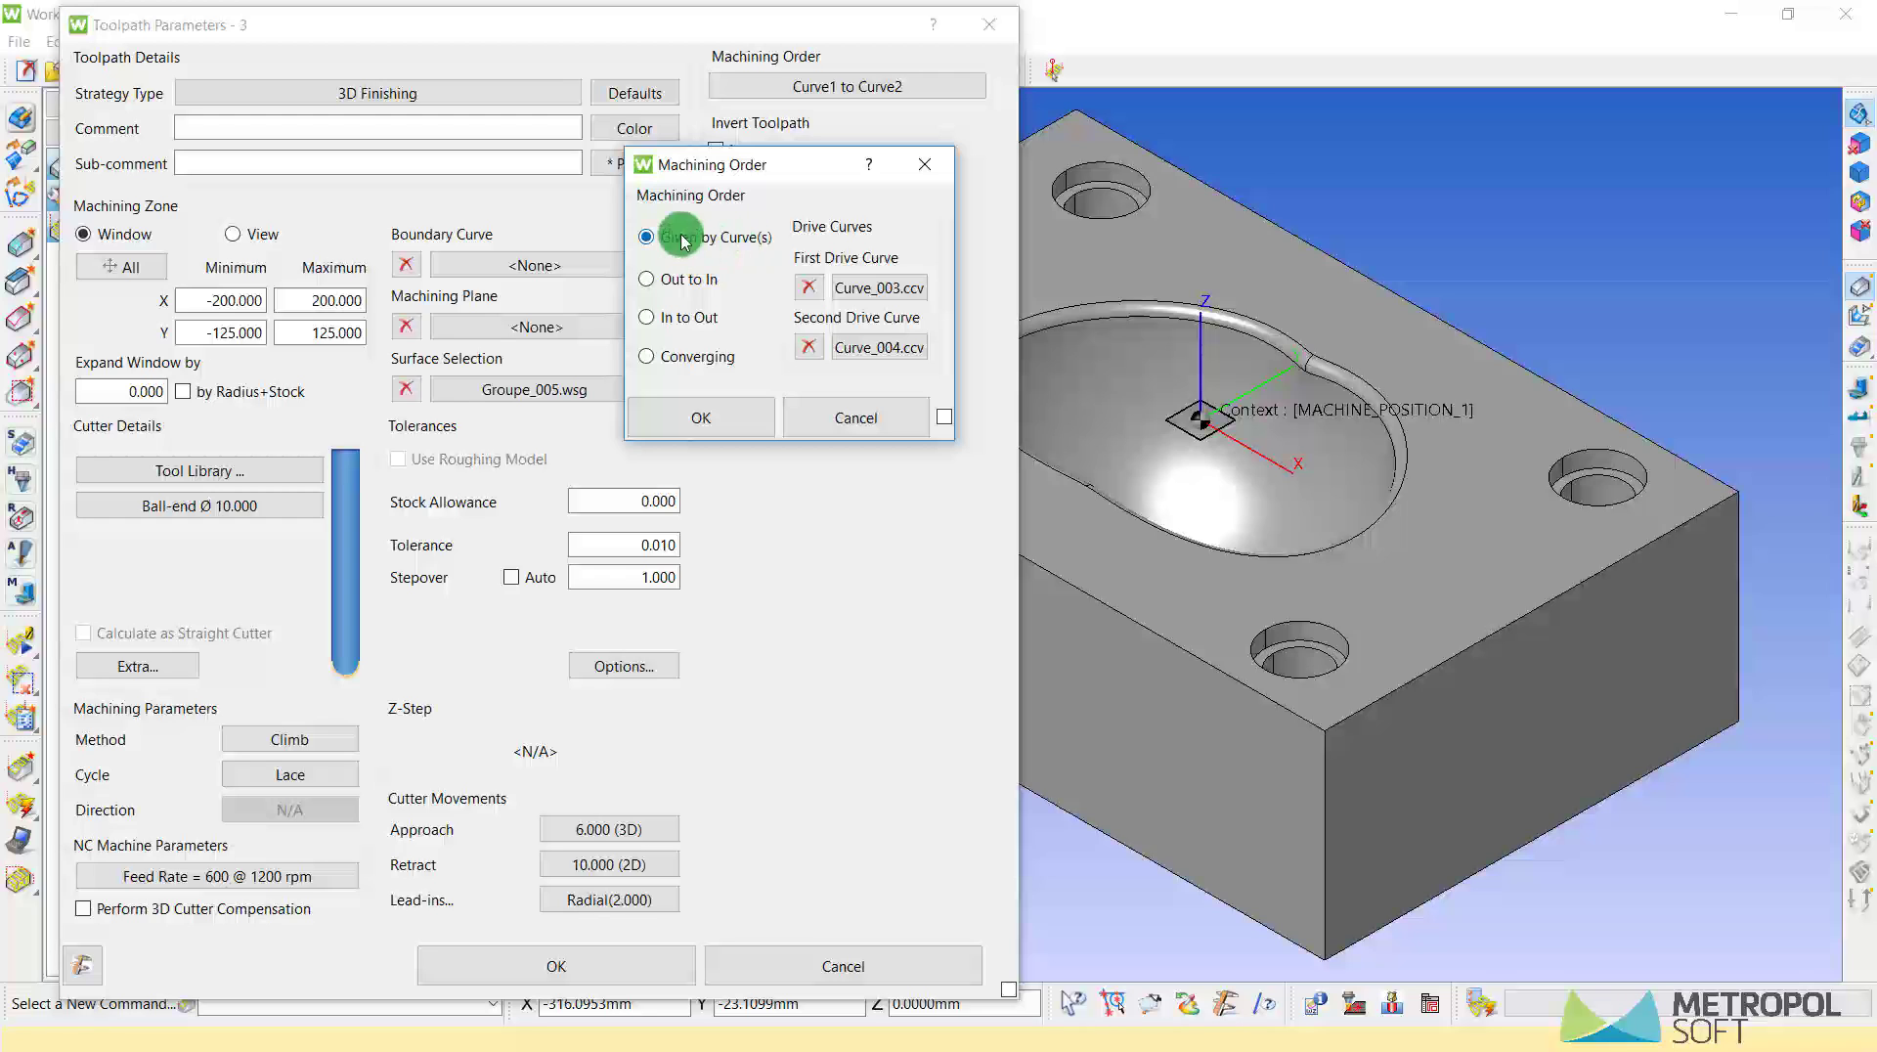
click(684, 279)
click(692, 317)
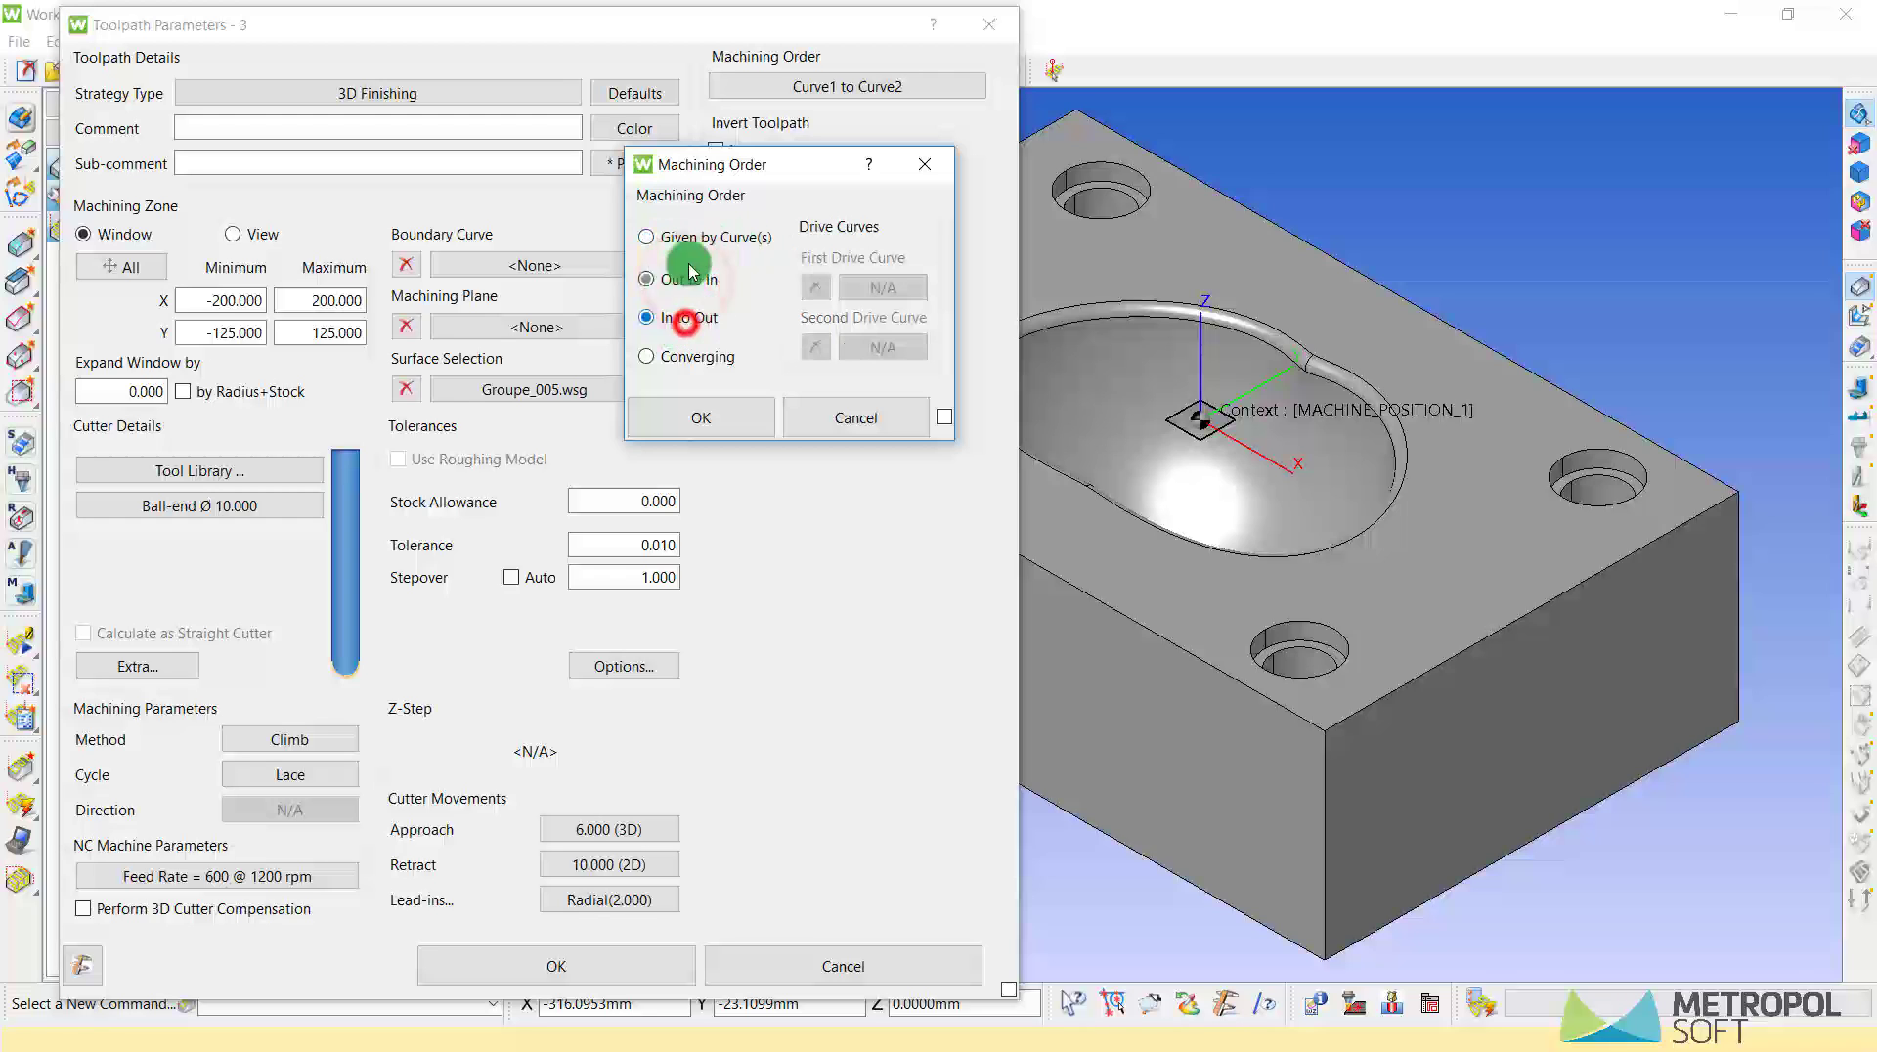
click(699, 358)
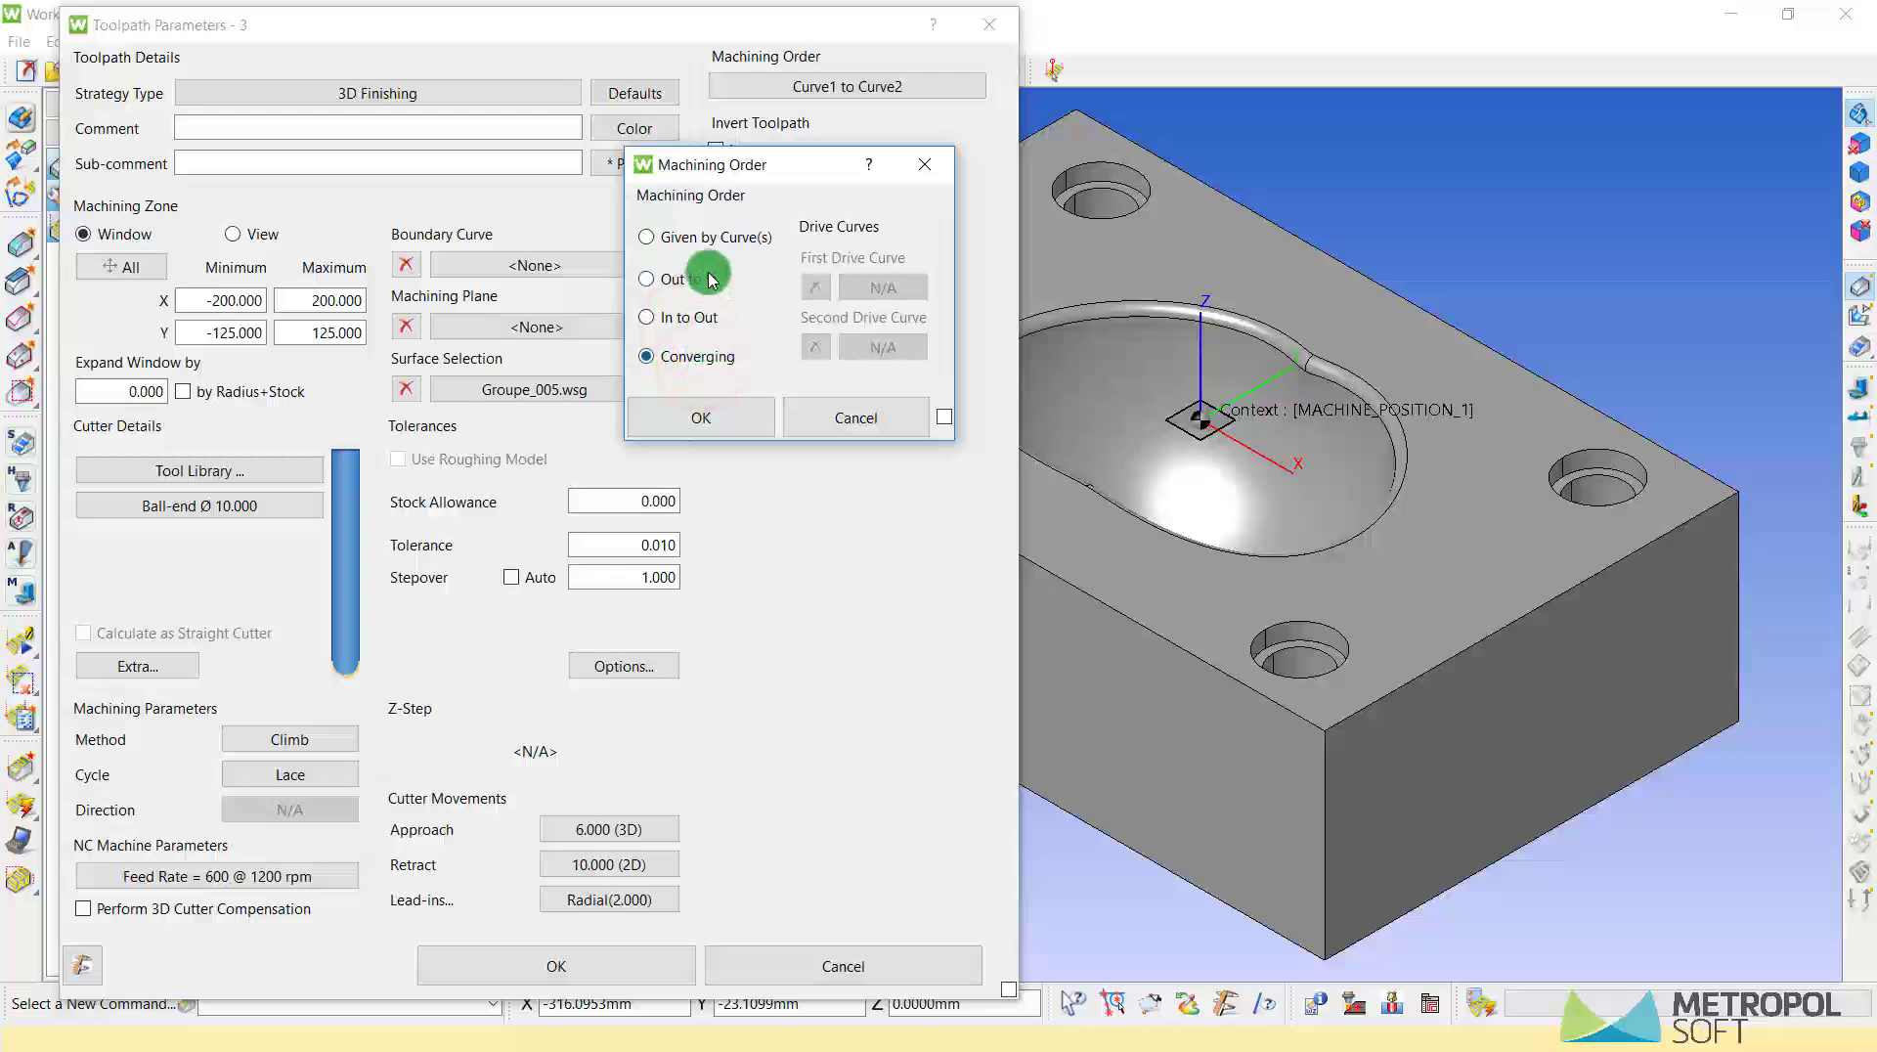
click(690, 242)
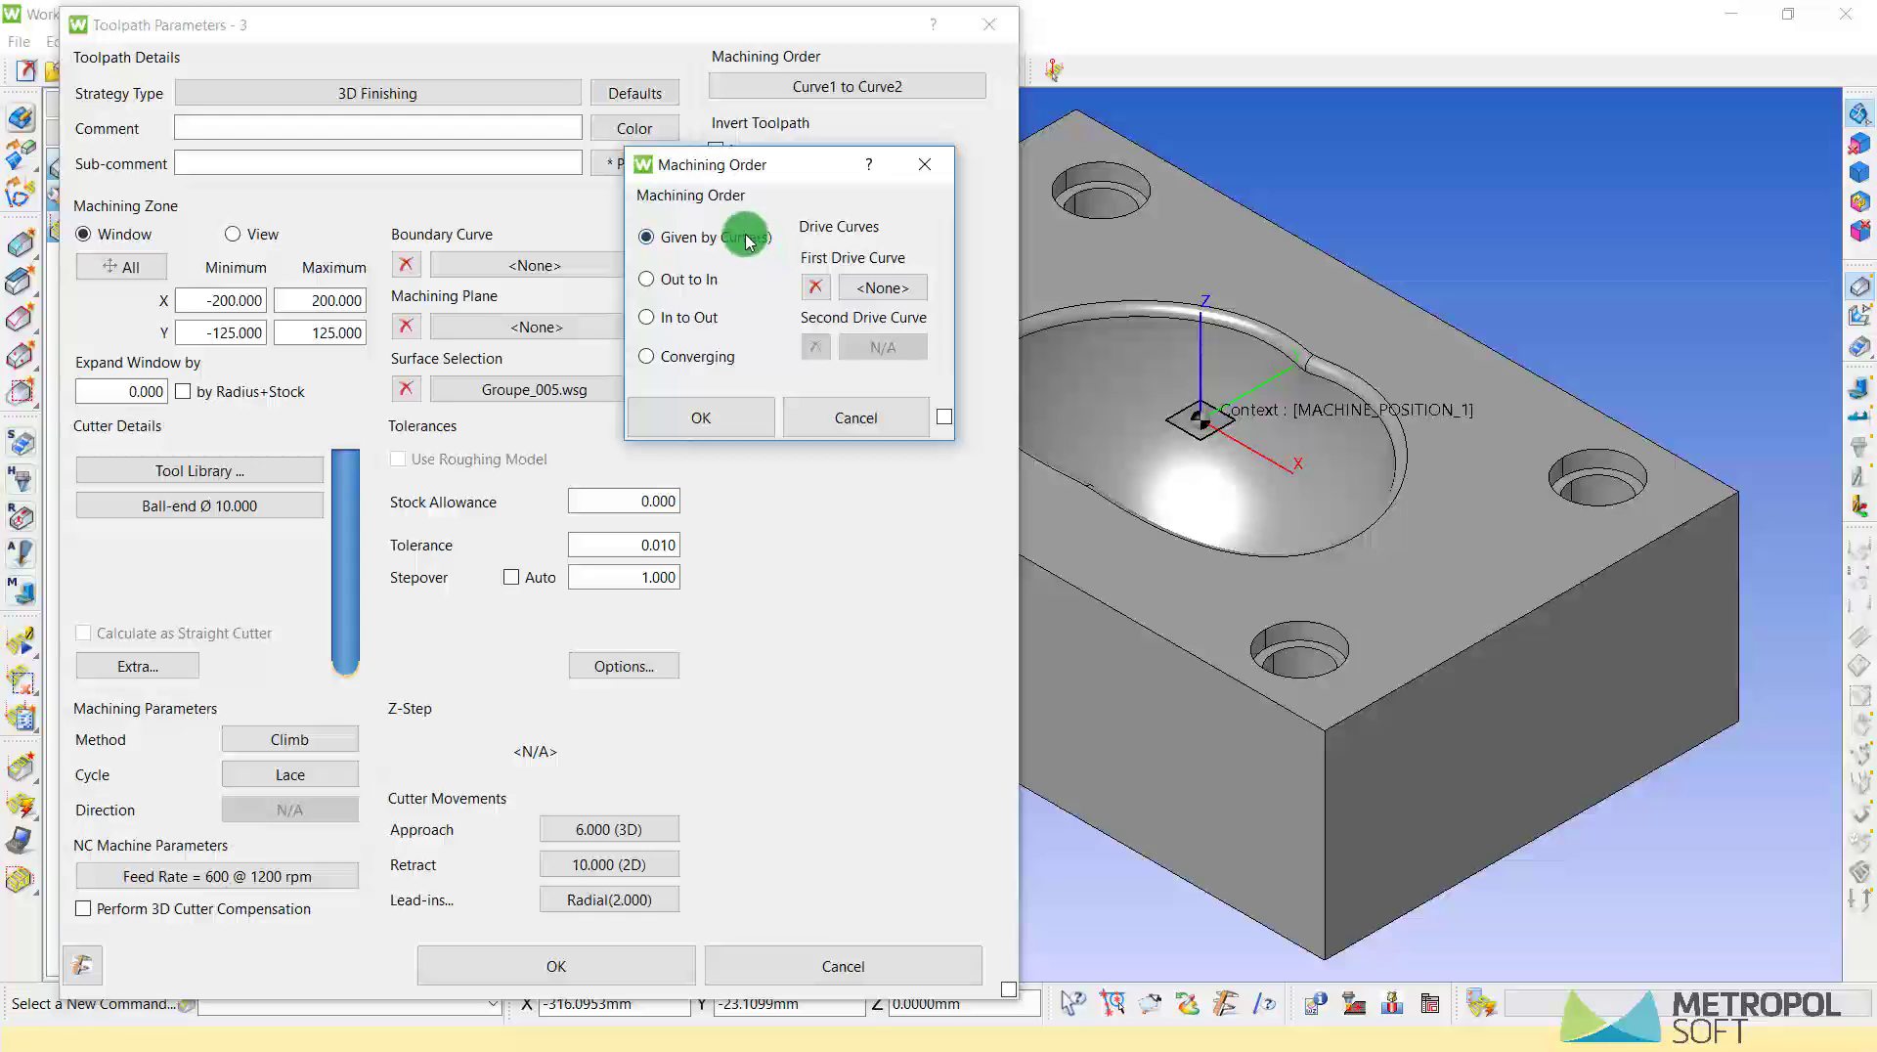
drag(808, 167, 781, 157)
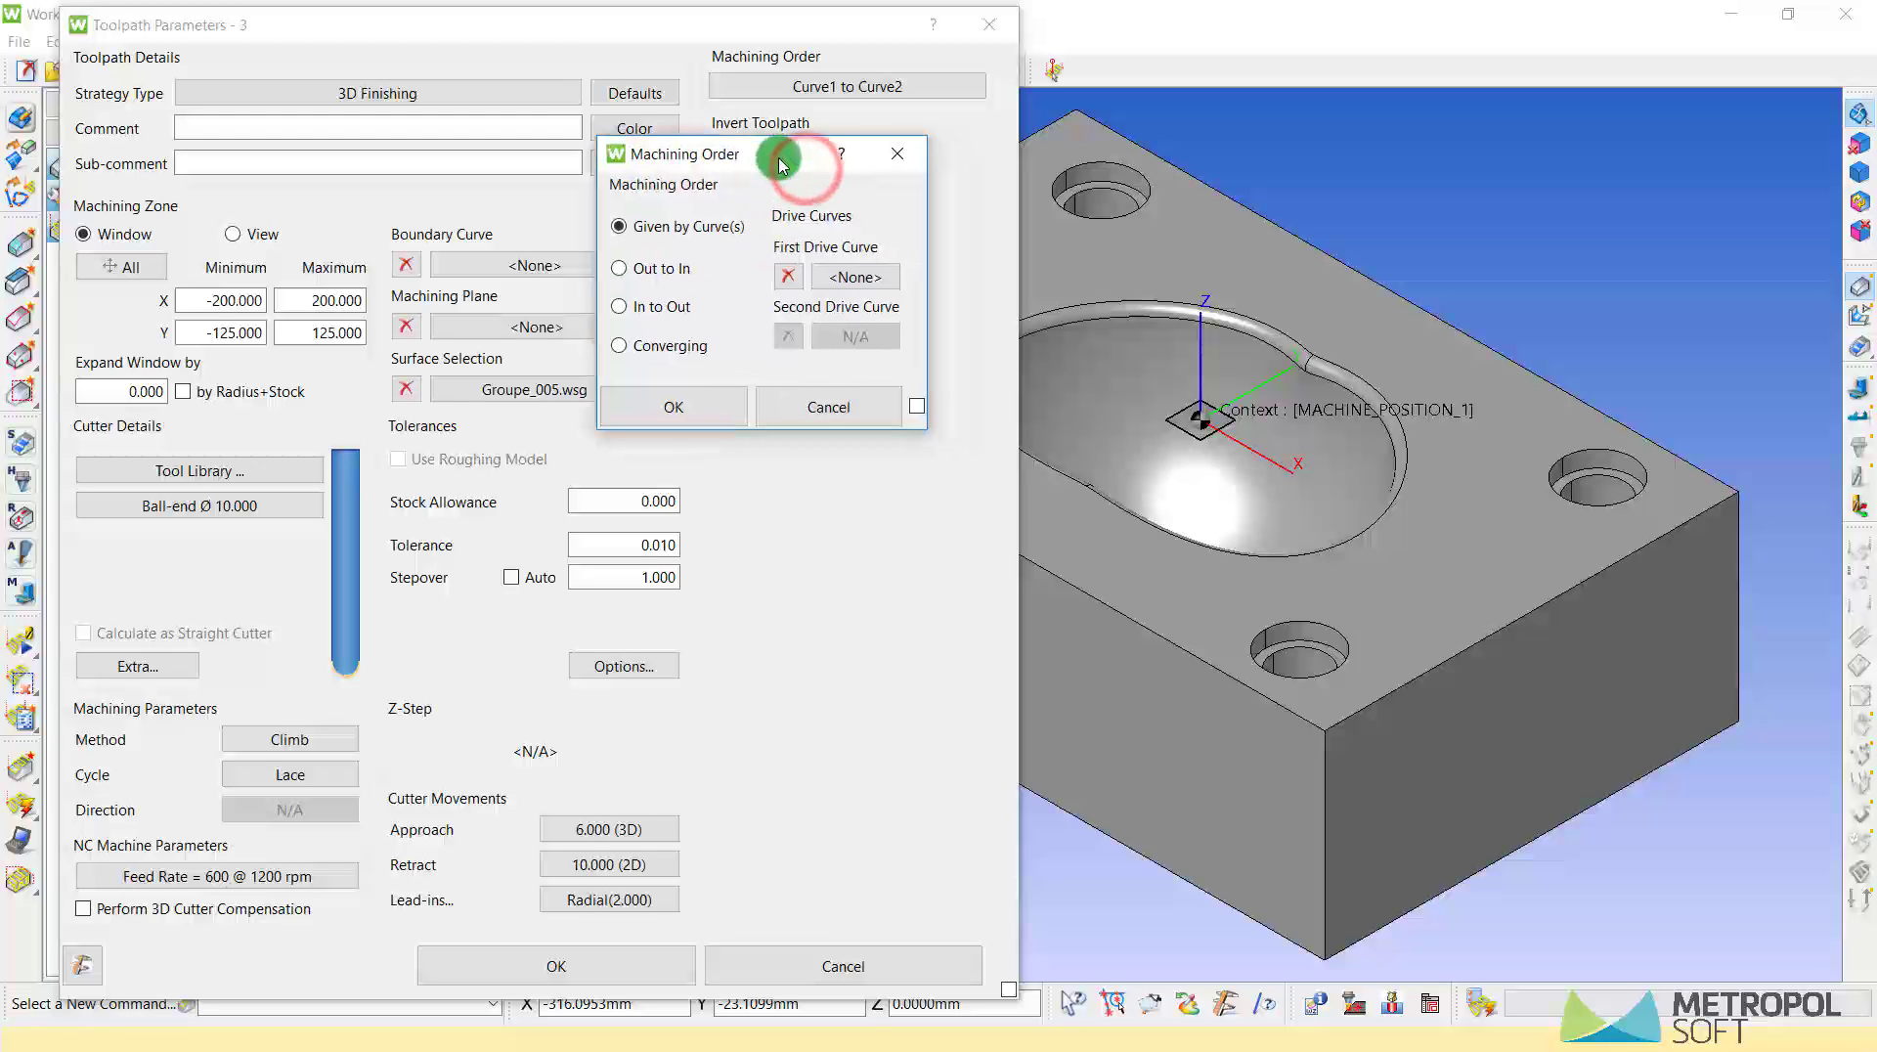
click(677, 271)
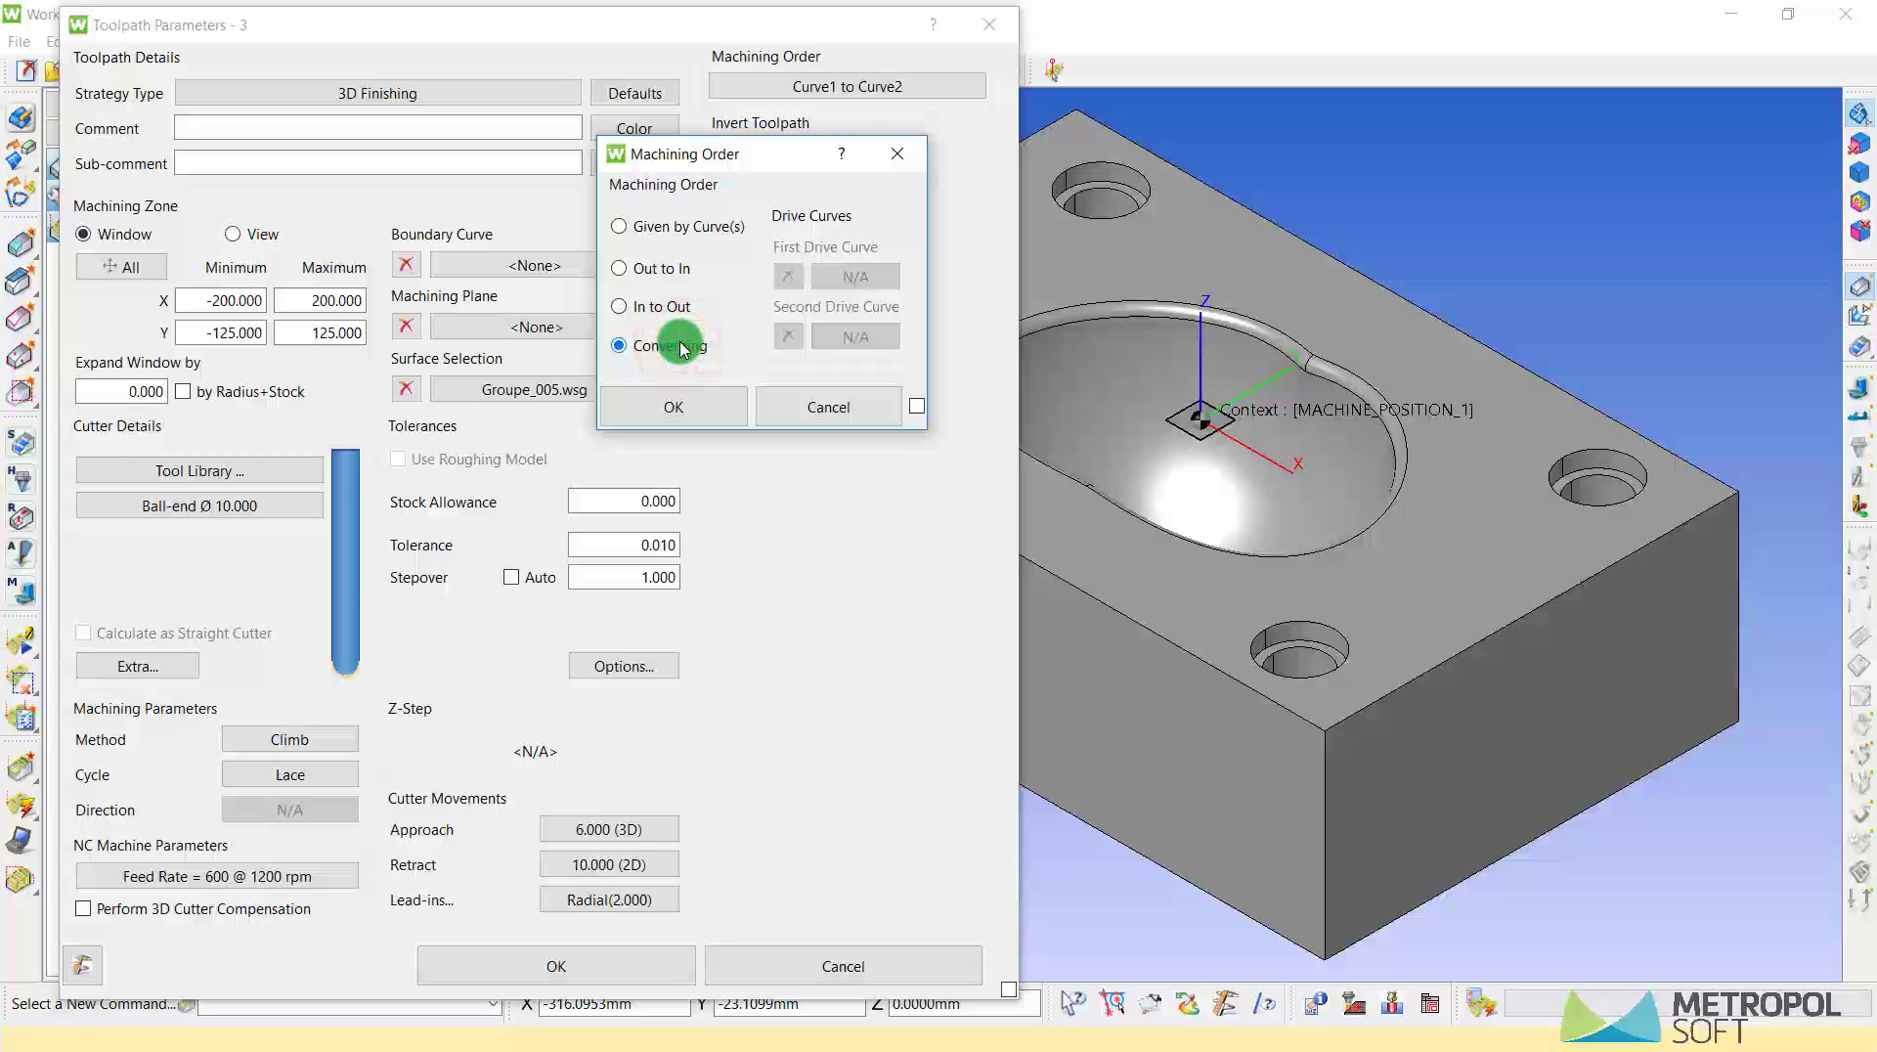
click(673, 402)
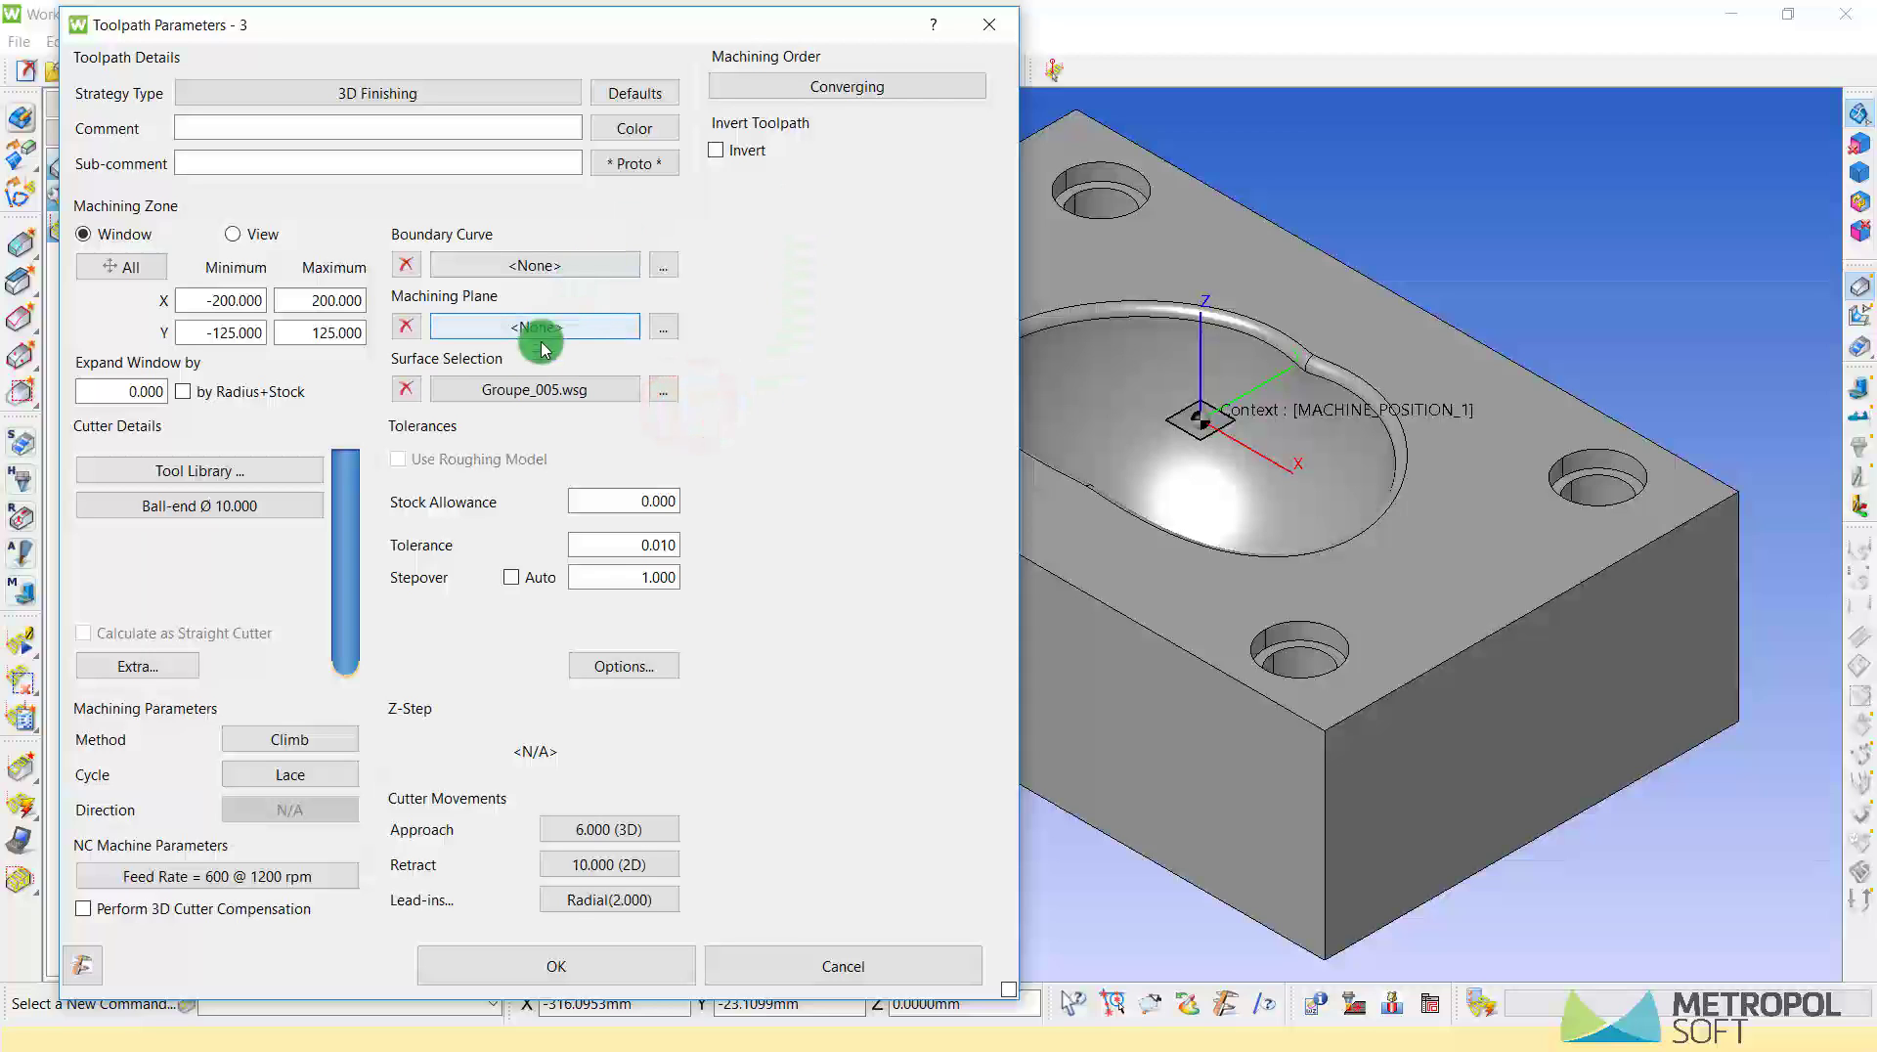
- Replace Groupe_005 with a new list, Groupe_007, by box-selecting the pocket faces
click(406, 392)
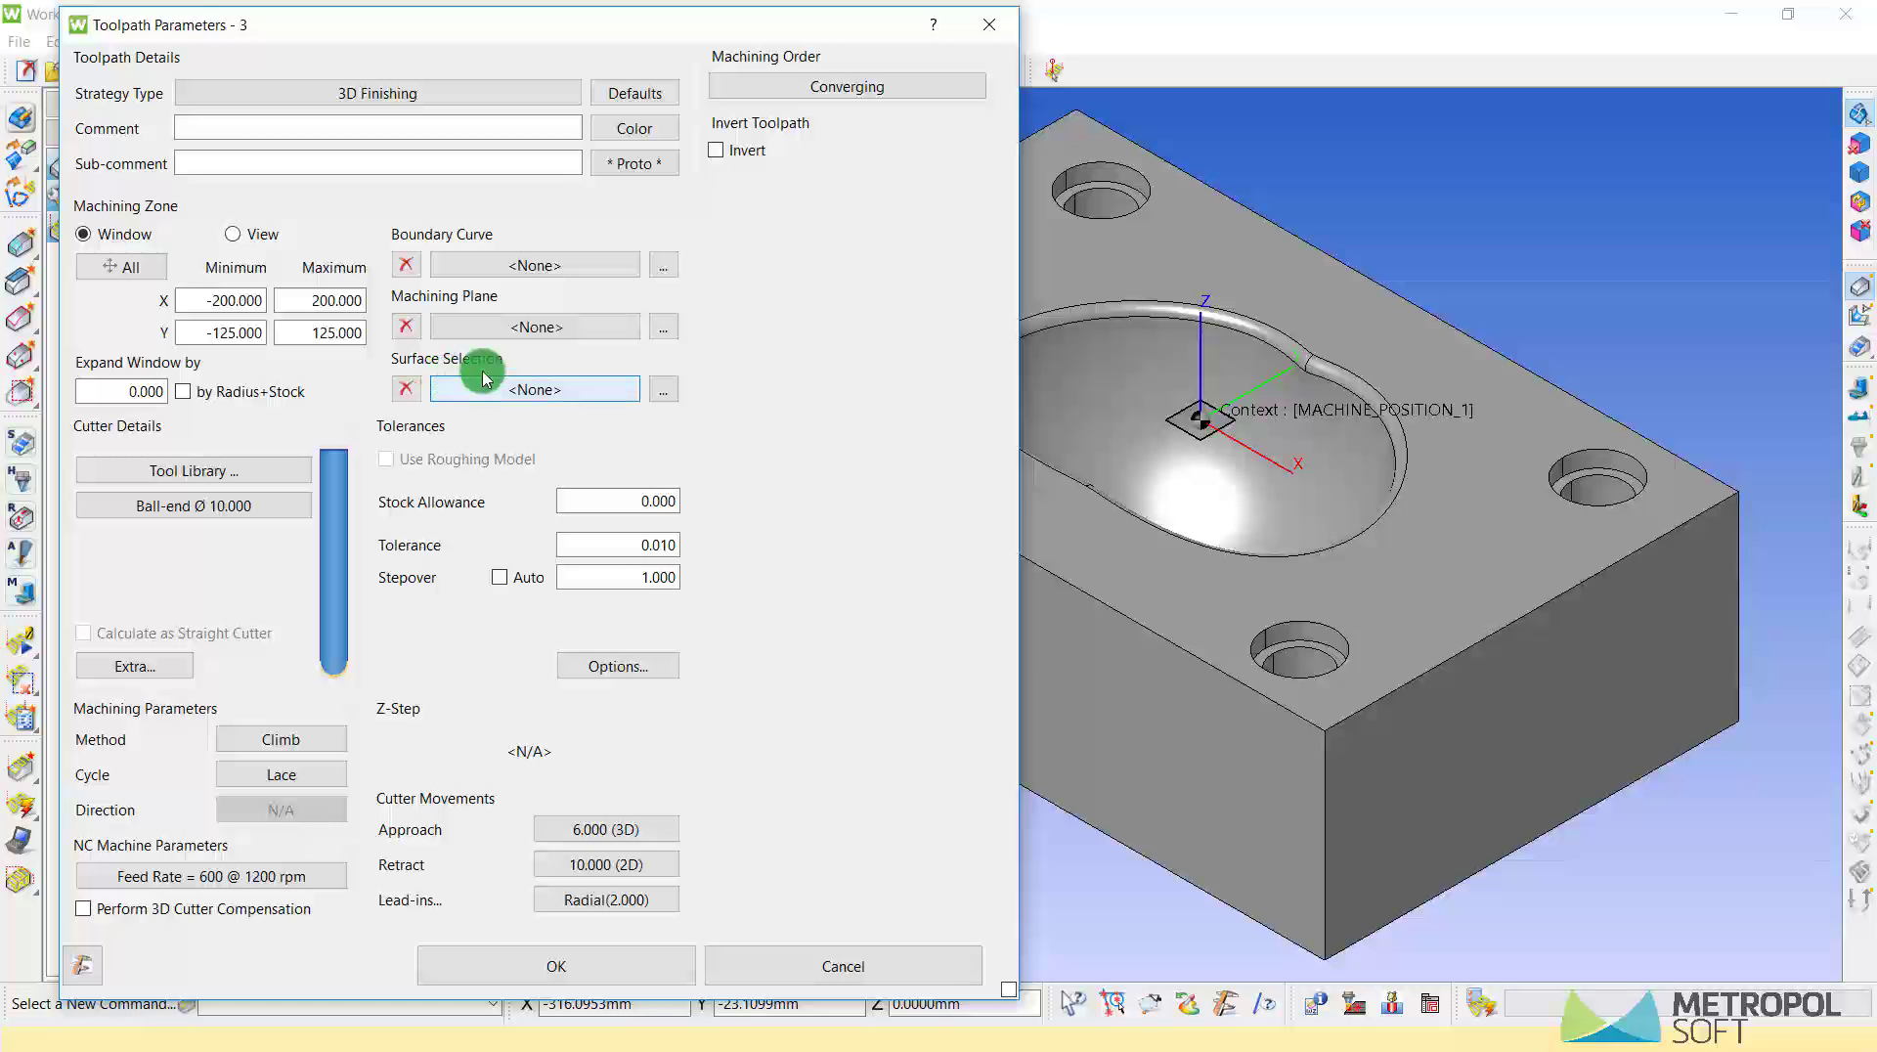
click(526, 391)
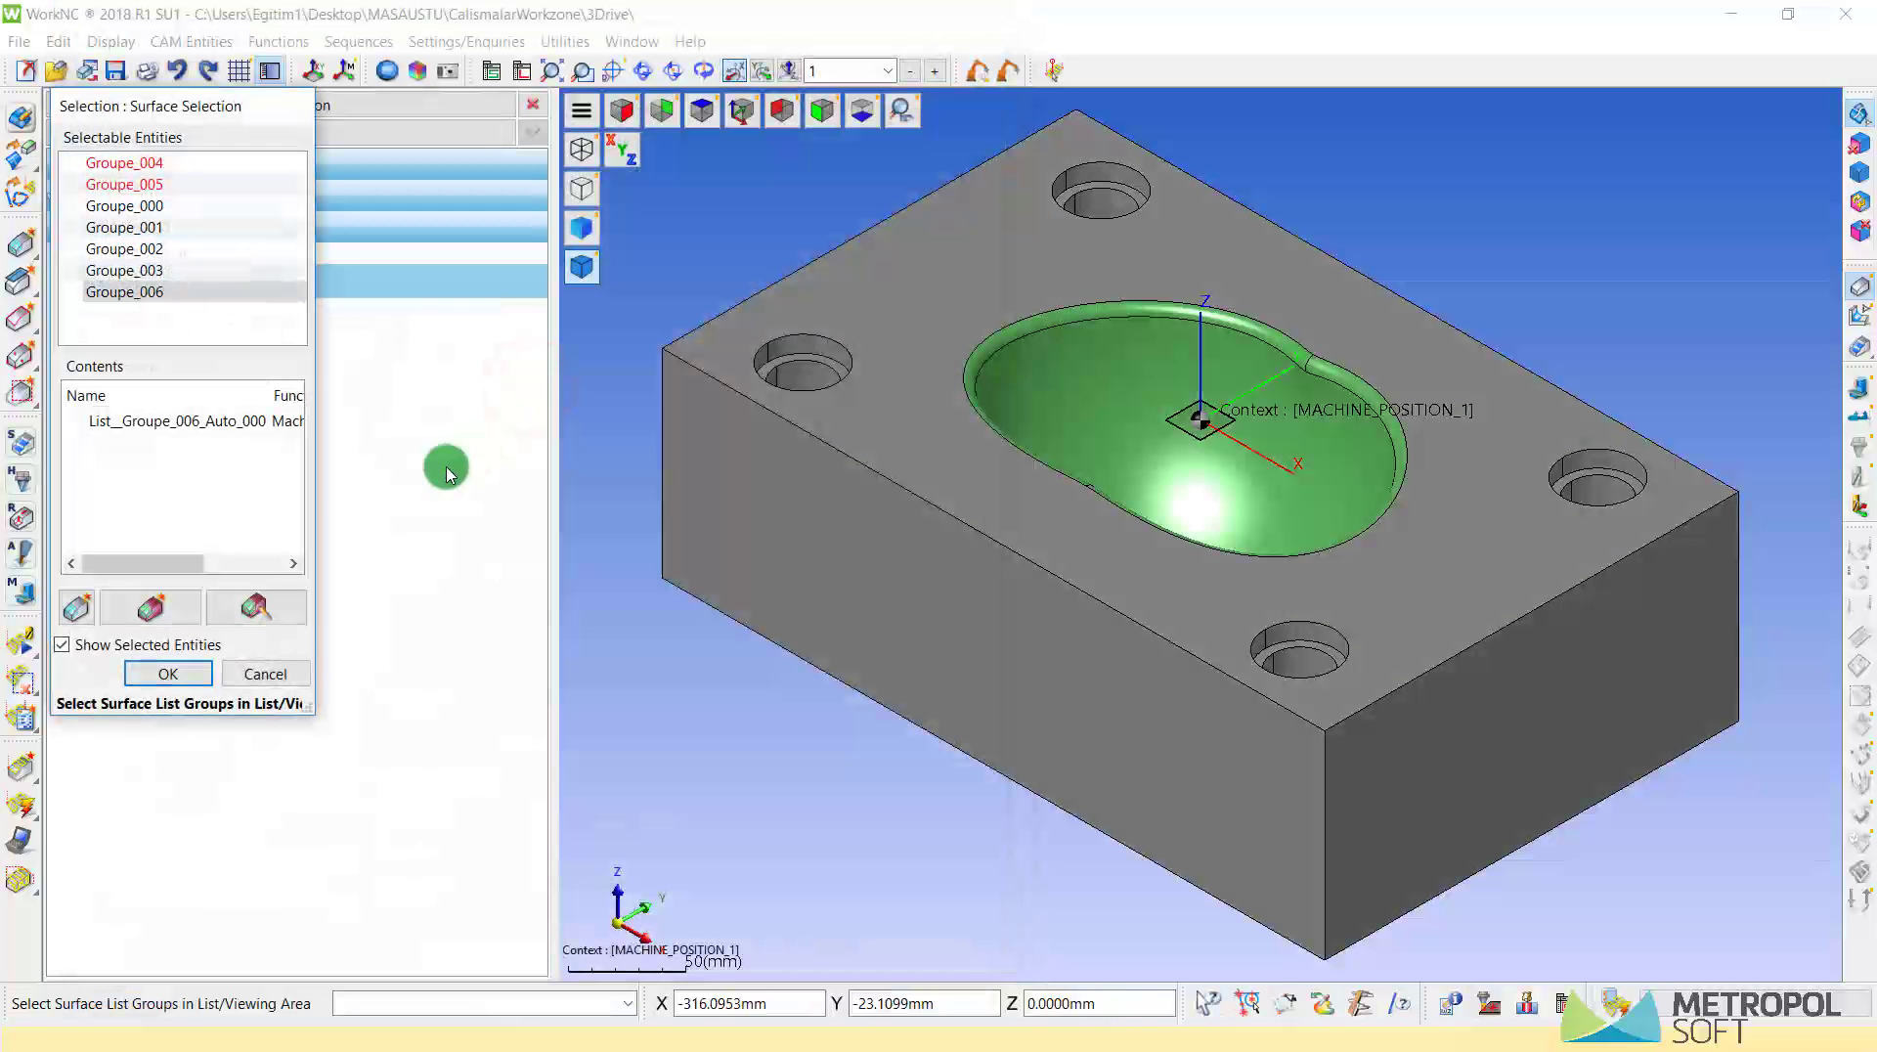
click(78, 614)
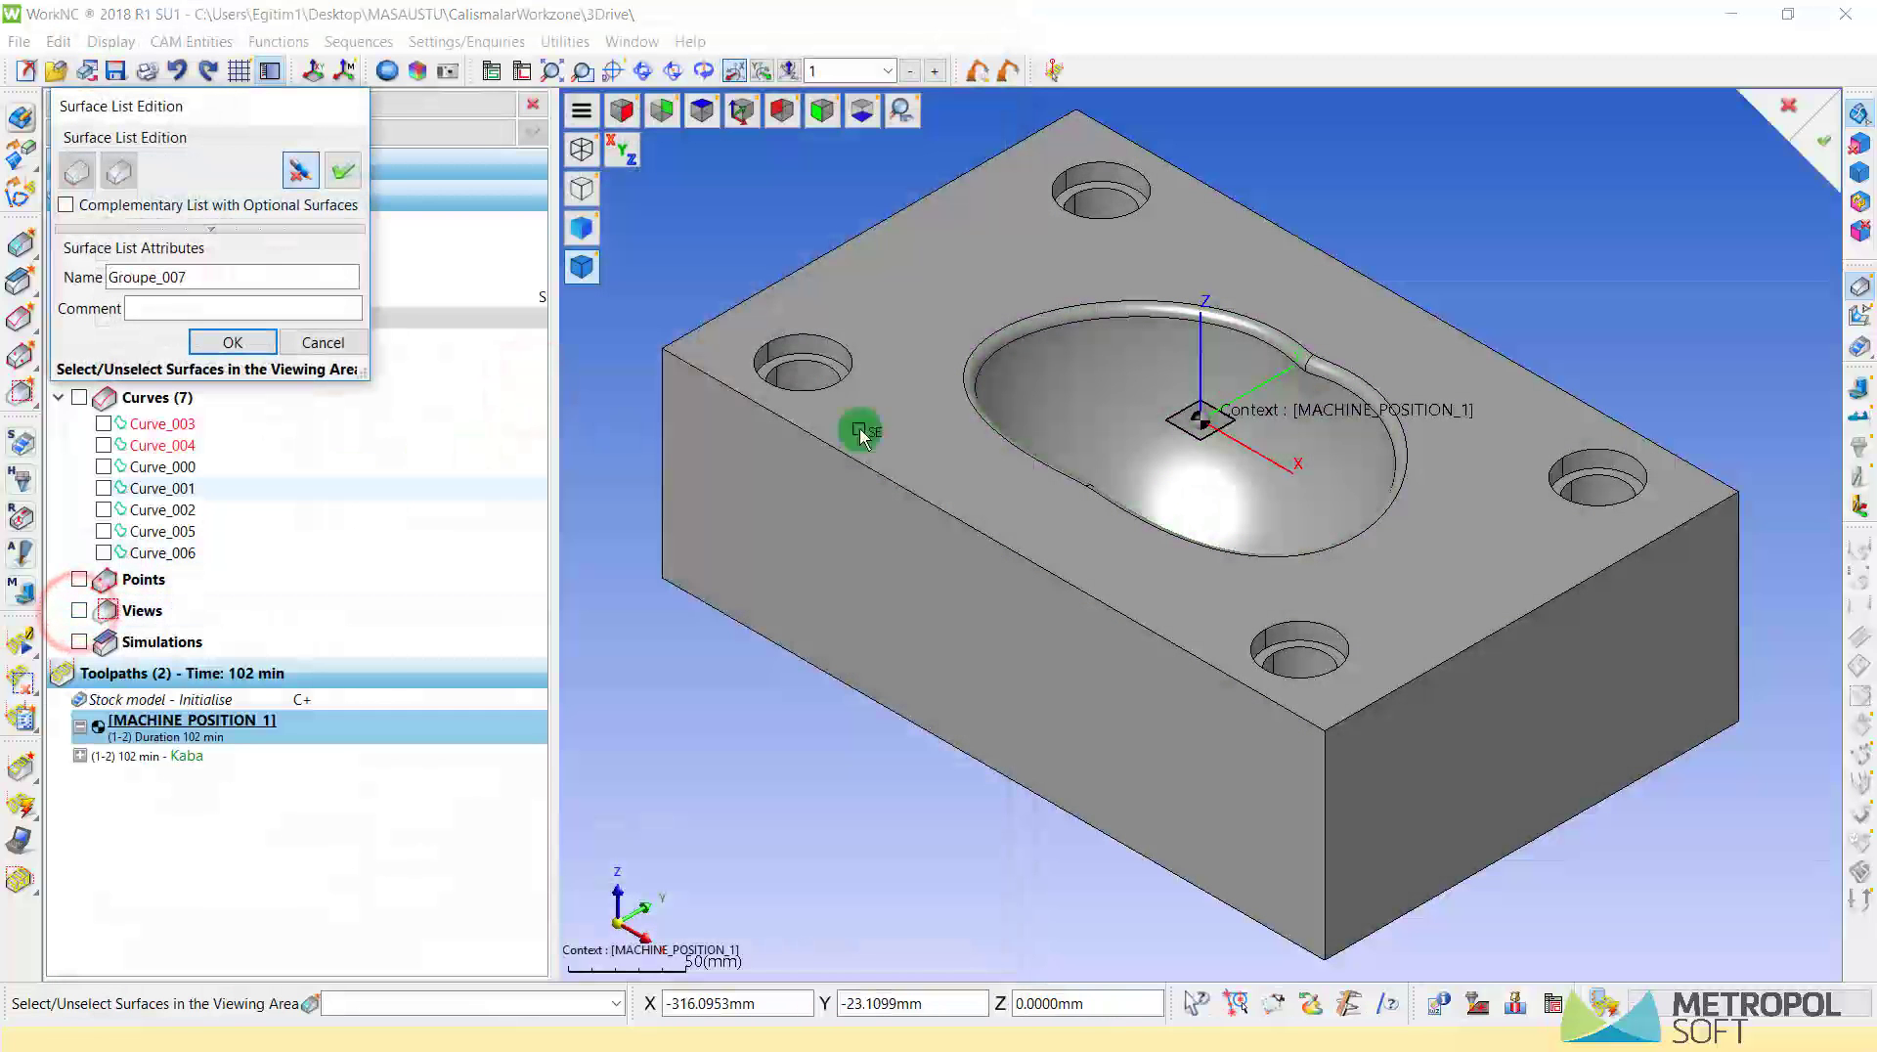
mouse_move(1135, 579)
middle_down()
mouse_move(1139, 678)
mouse_move(1190, 587)
middle_up()
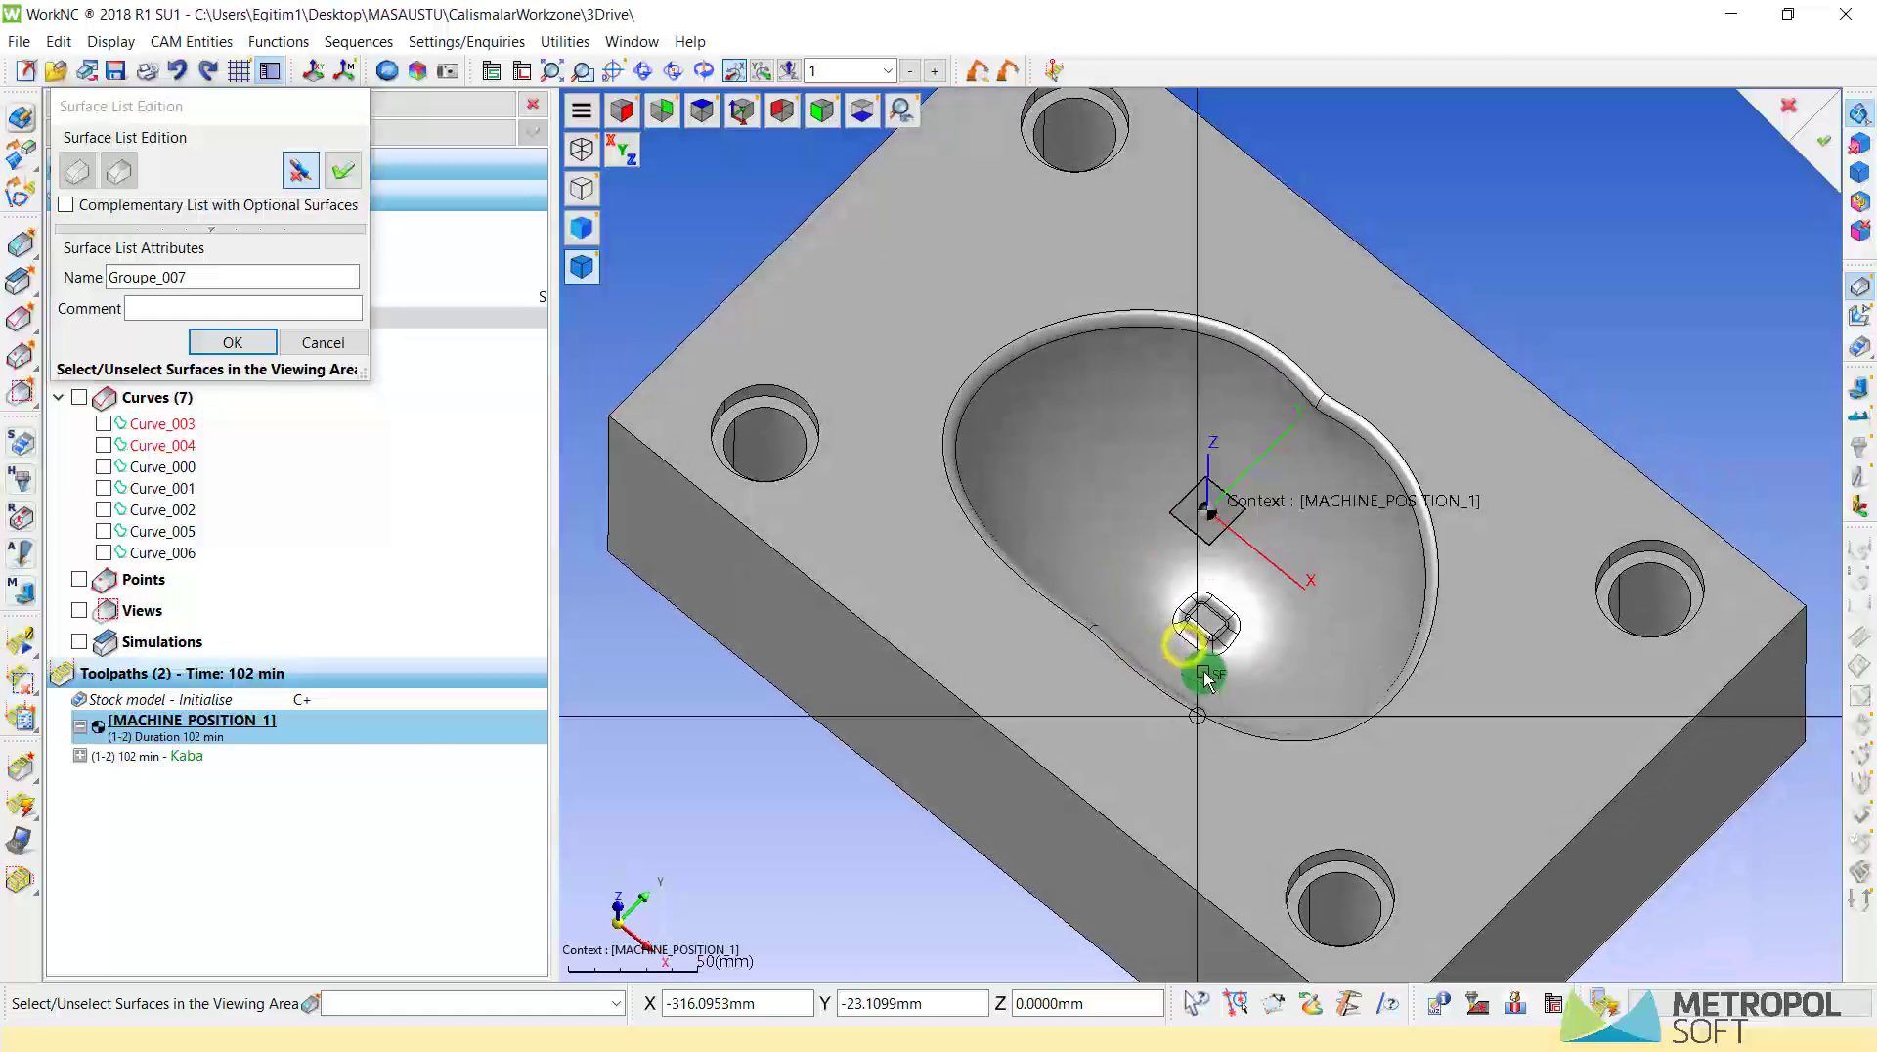
drag(1149, 550, 1261, 665)
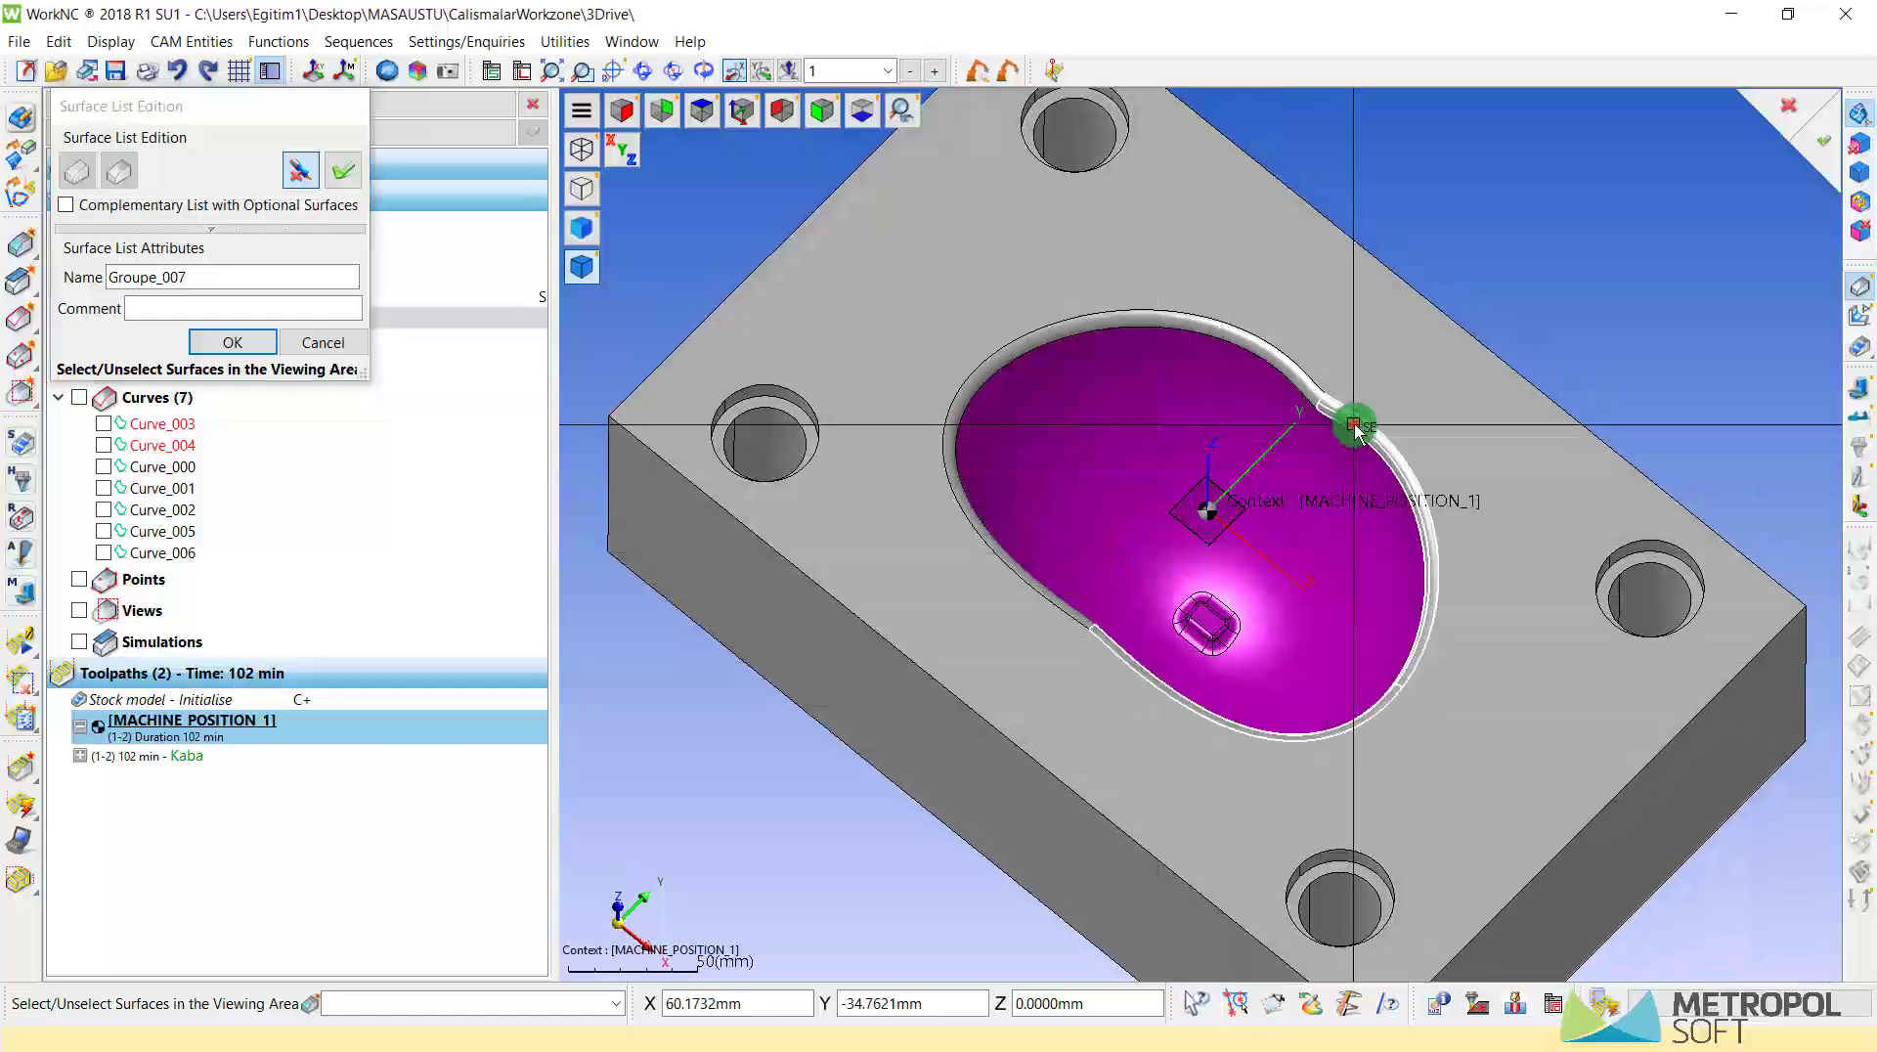
mouse_move(1303, 385)
middle_down()
mouse_move(1330, 581)
mouse_move(1443, 251)
middle_up()
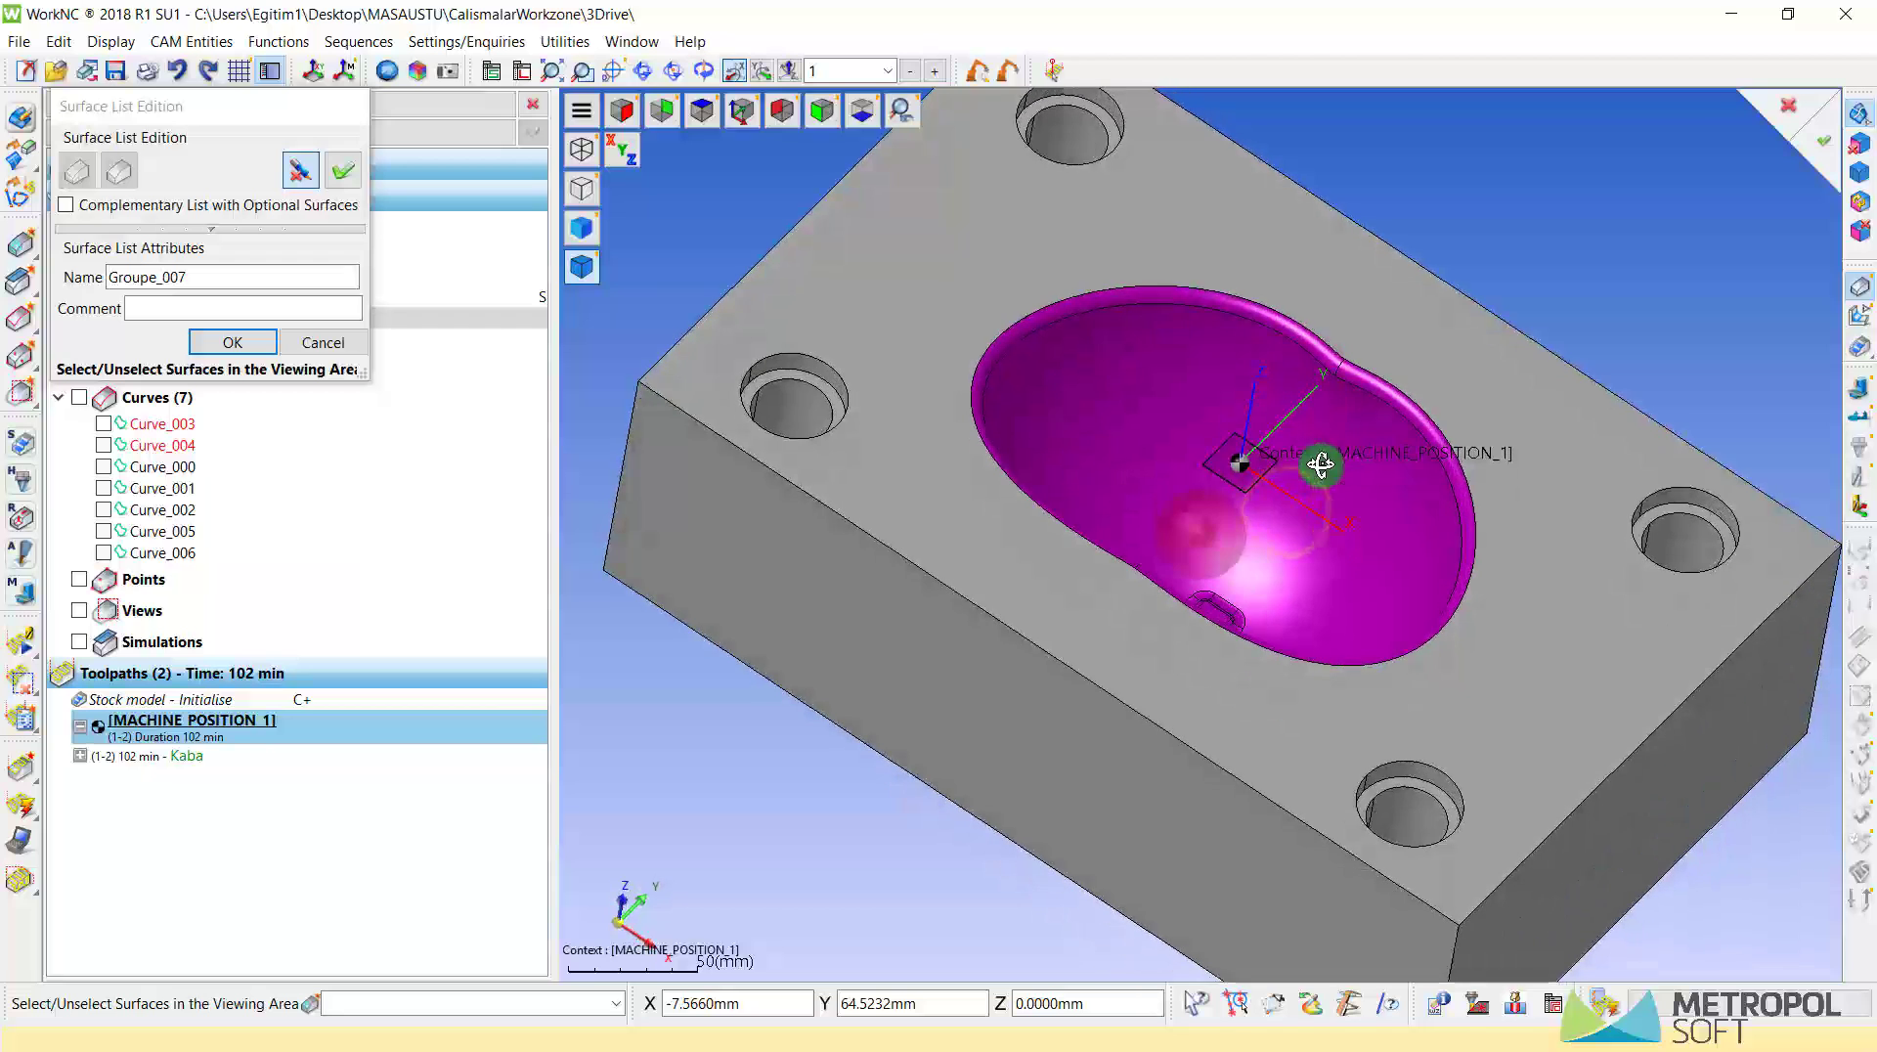
right_click(1443, 251)
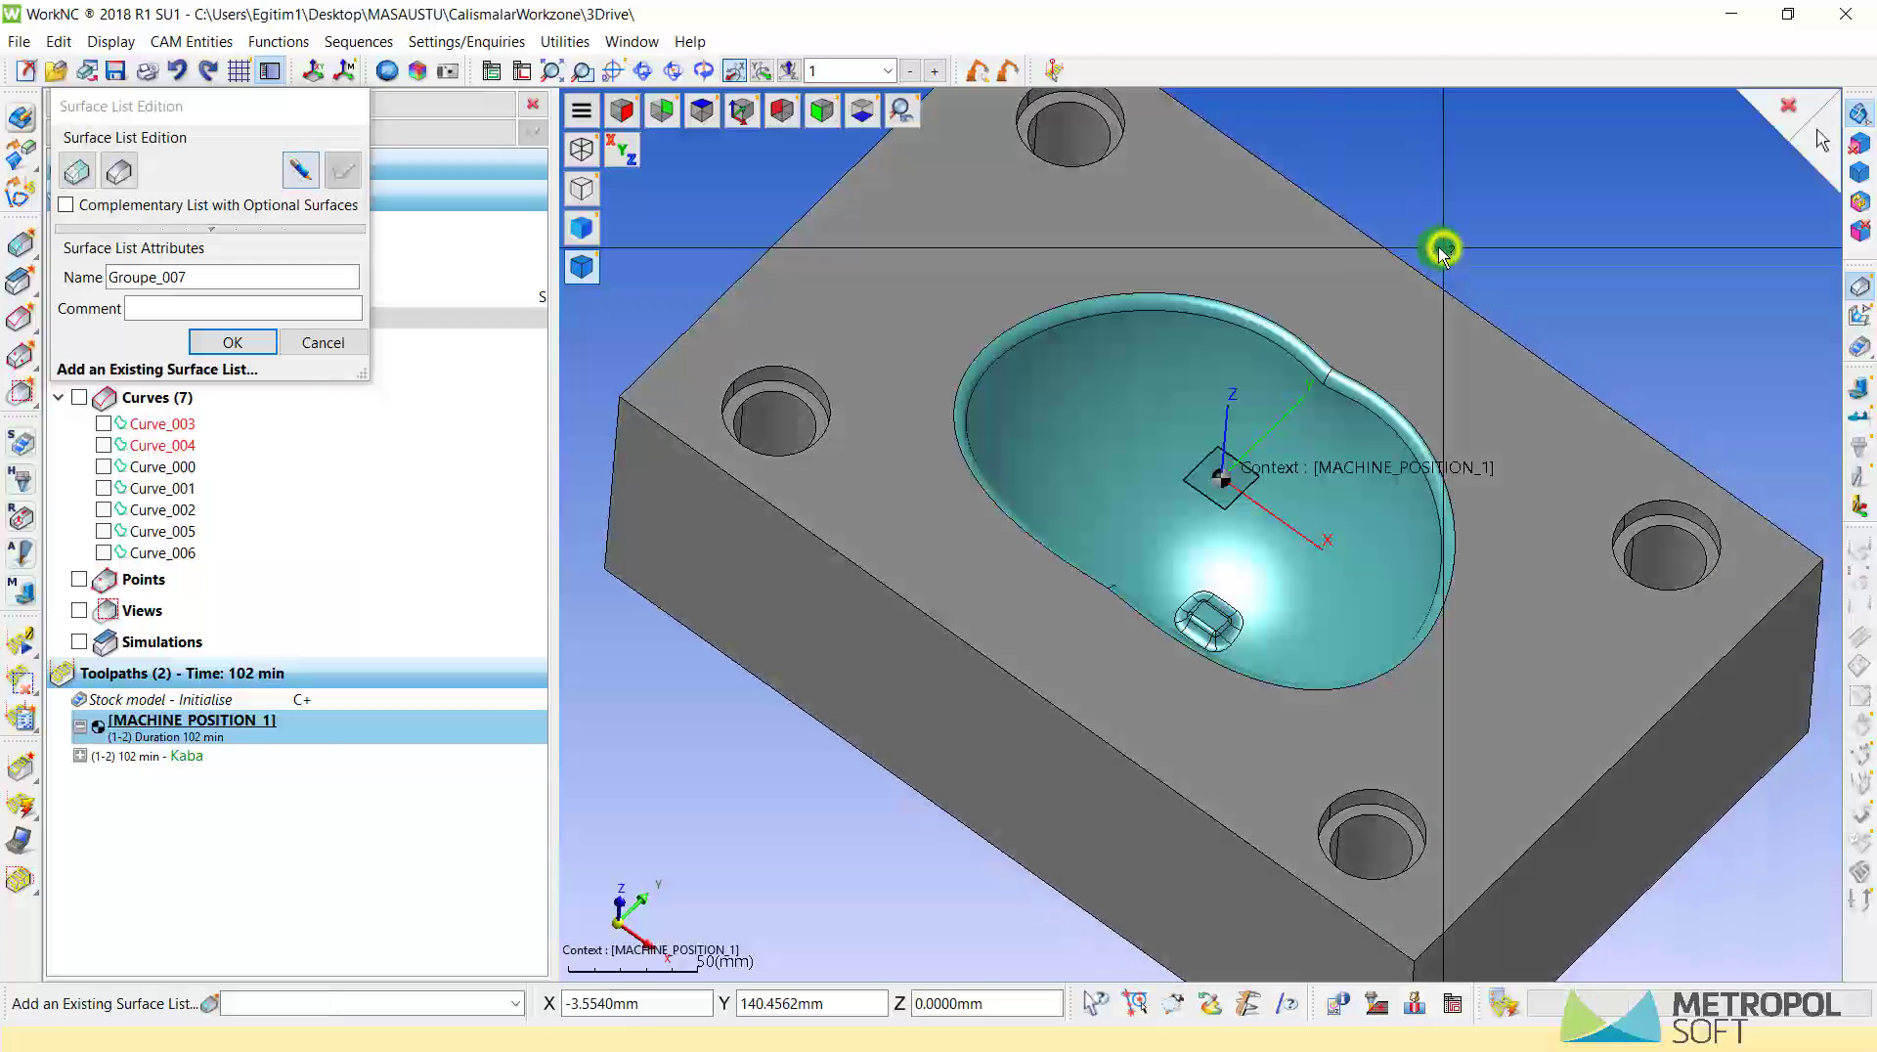
click(211, 342)
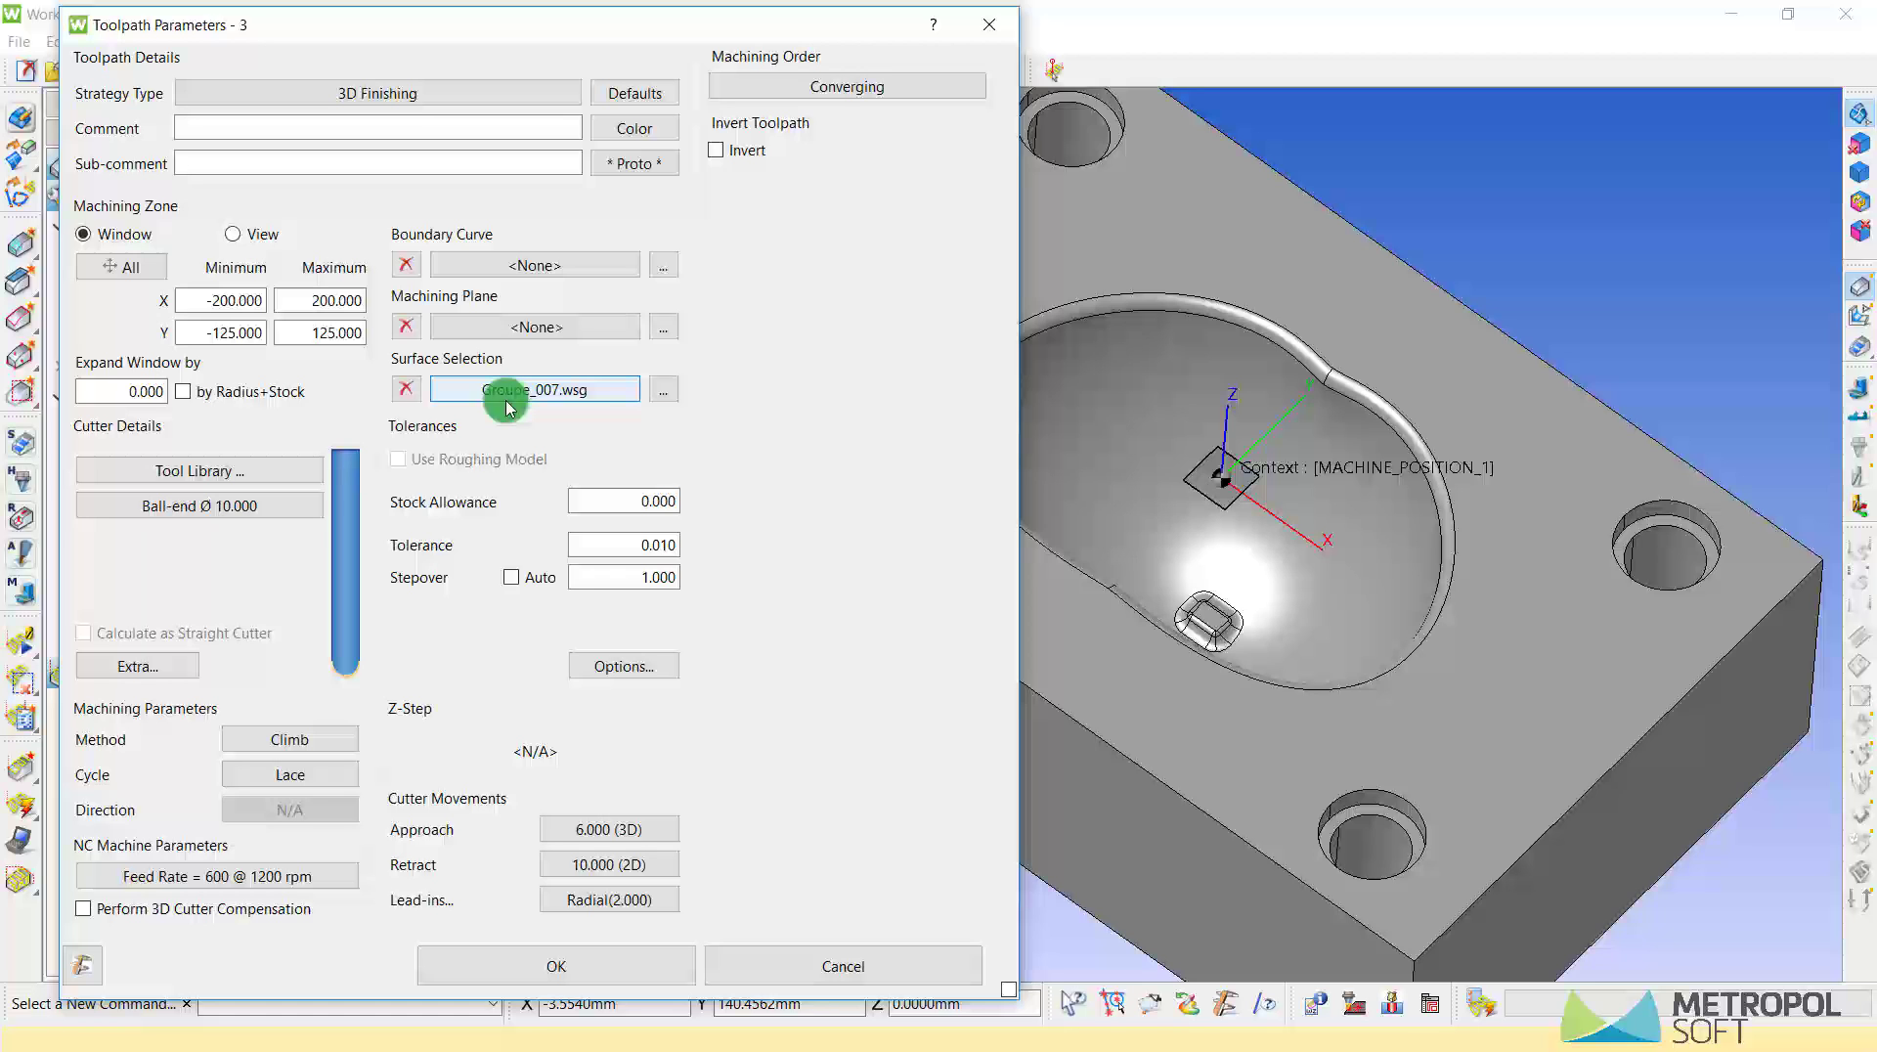
- Accept toolpath 3's parameters and create a fourth toolpath, positioning its Toolpath Parameters window
click(599, 969)
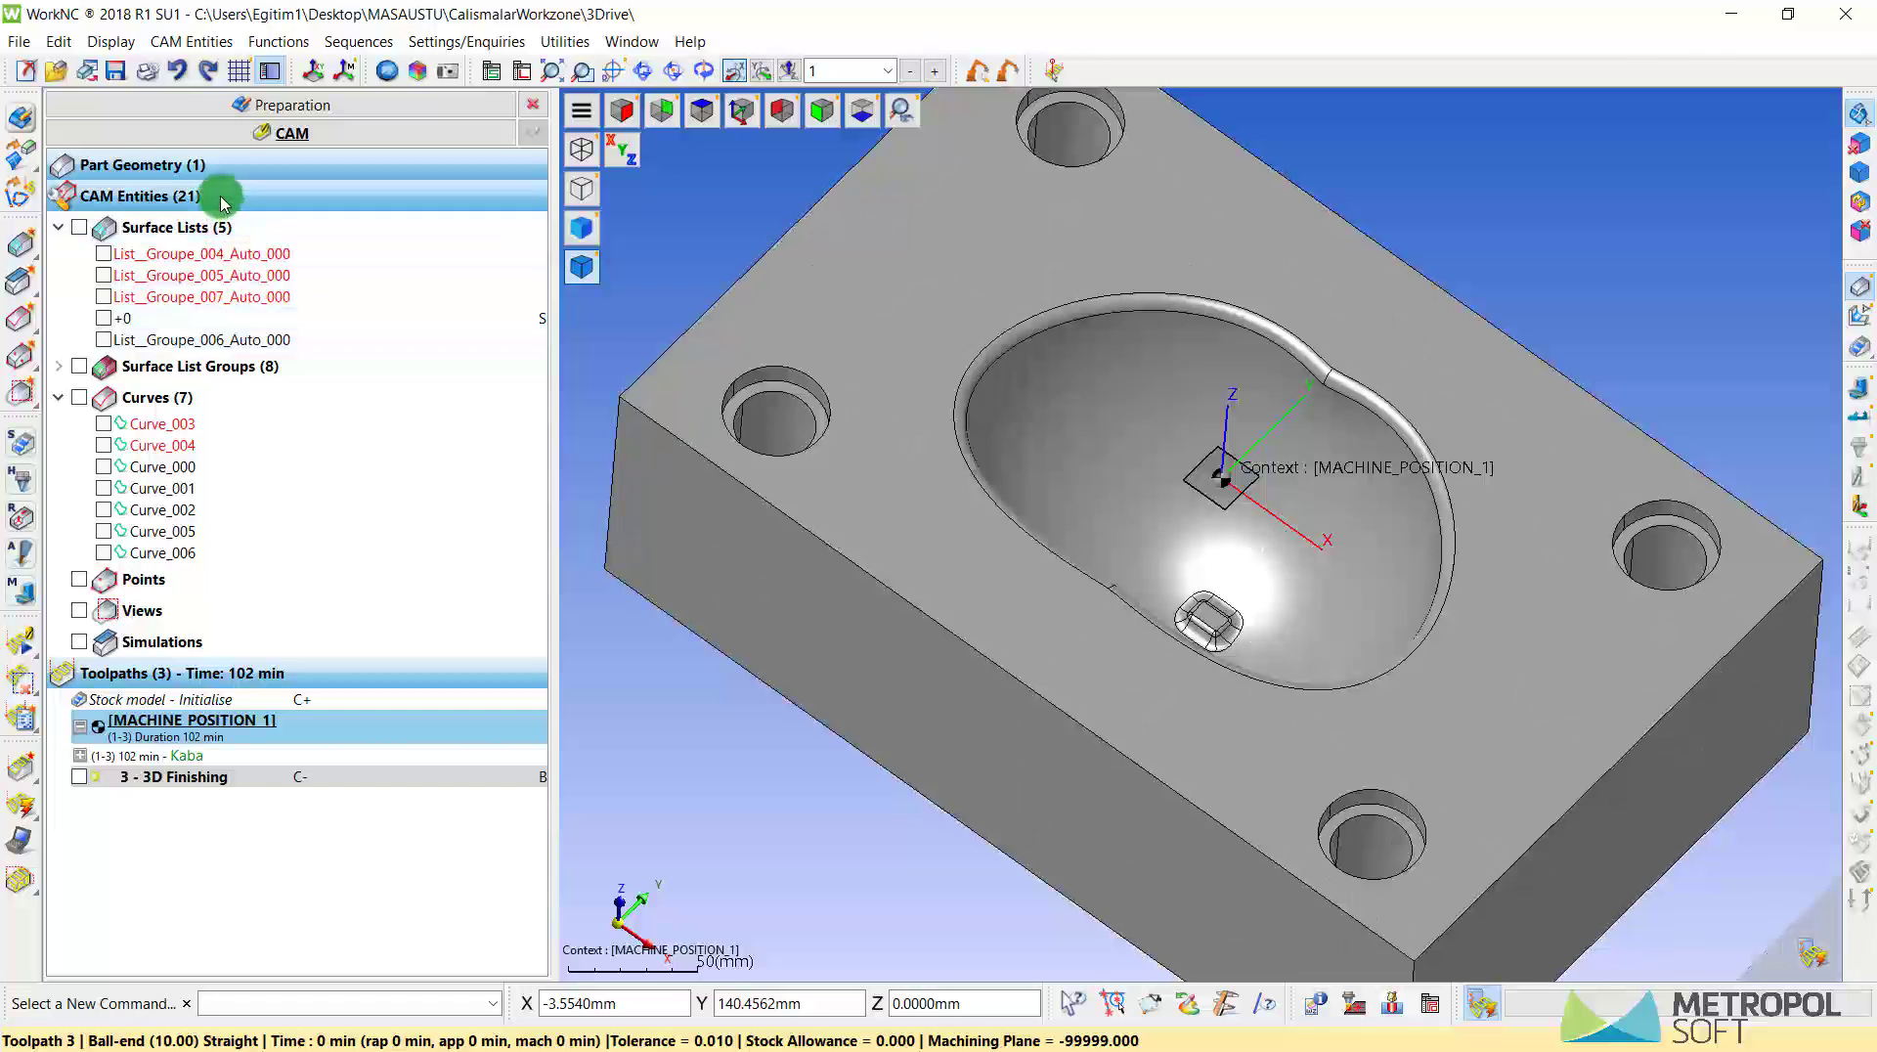
click(231, 195)
right_click(196, 421)
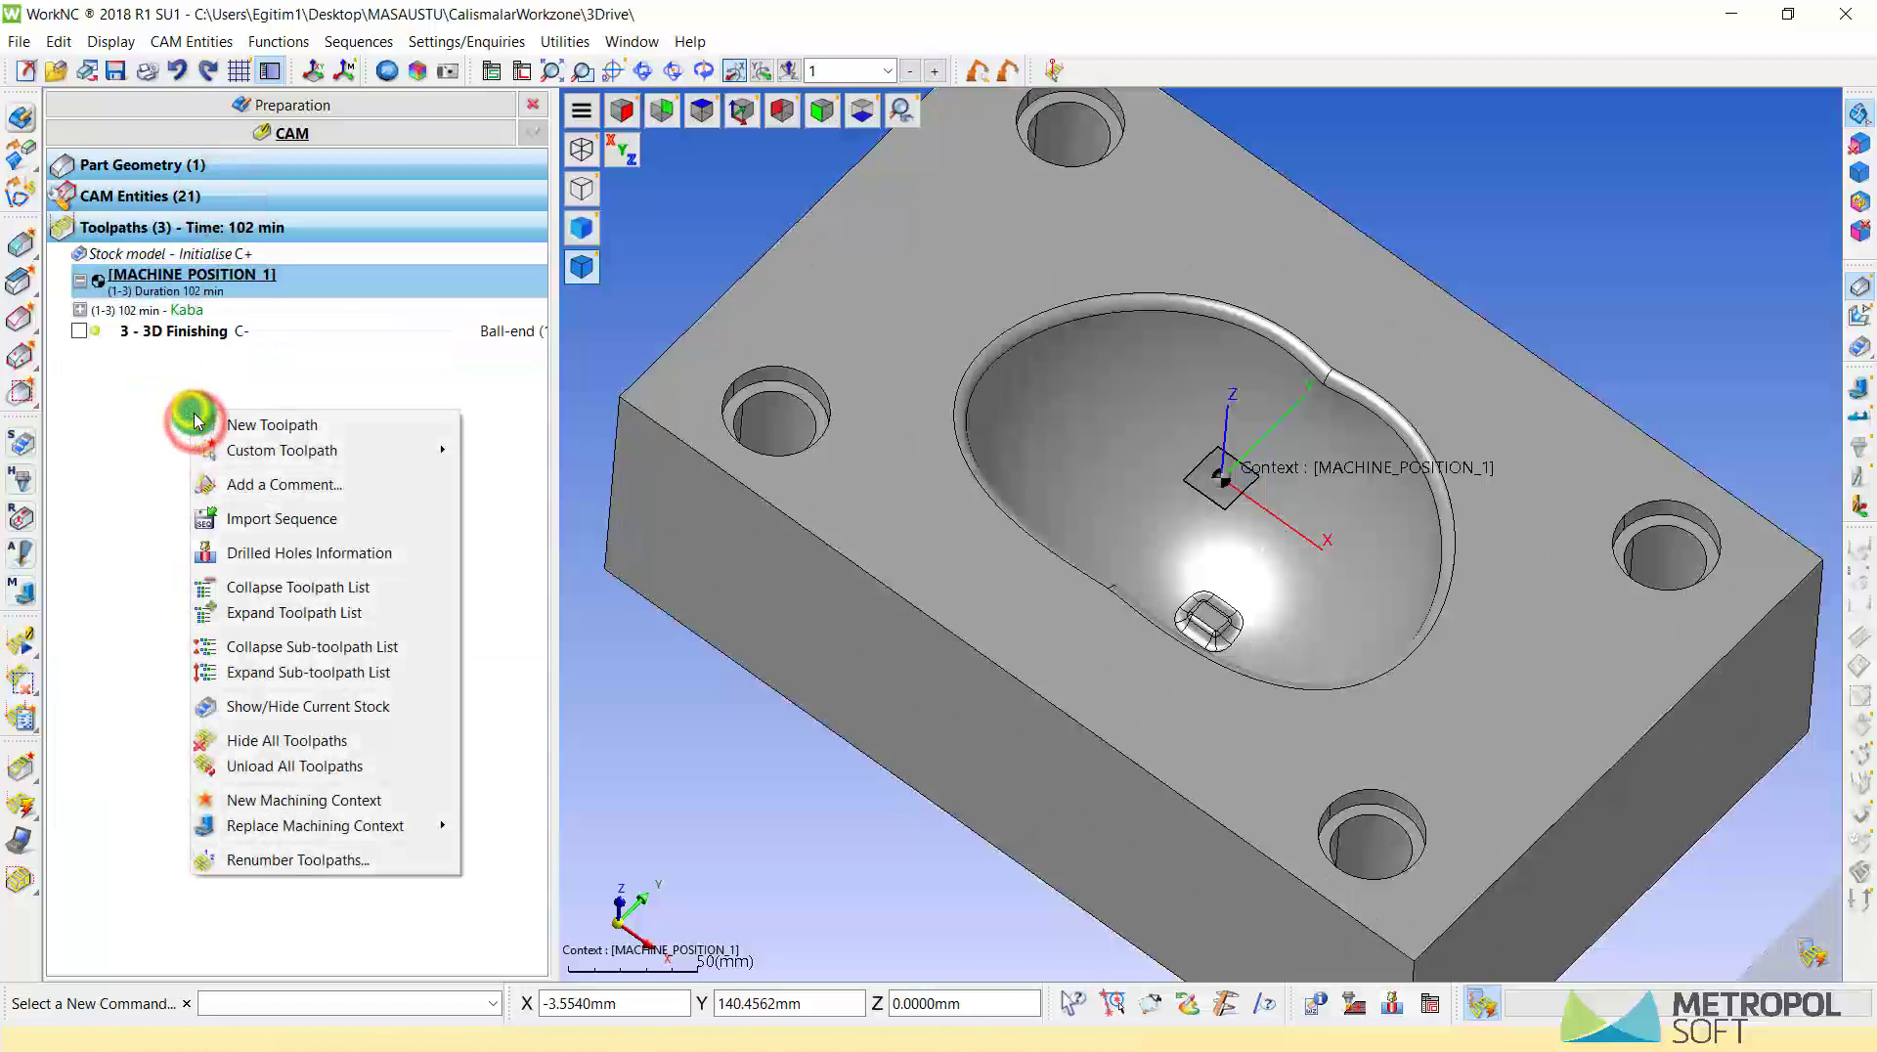
click(241, 426)
click(533, 391)
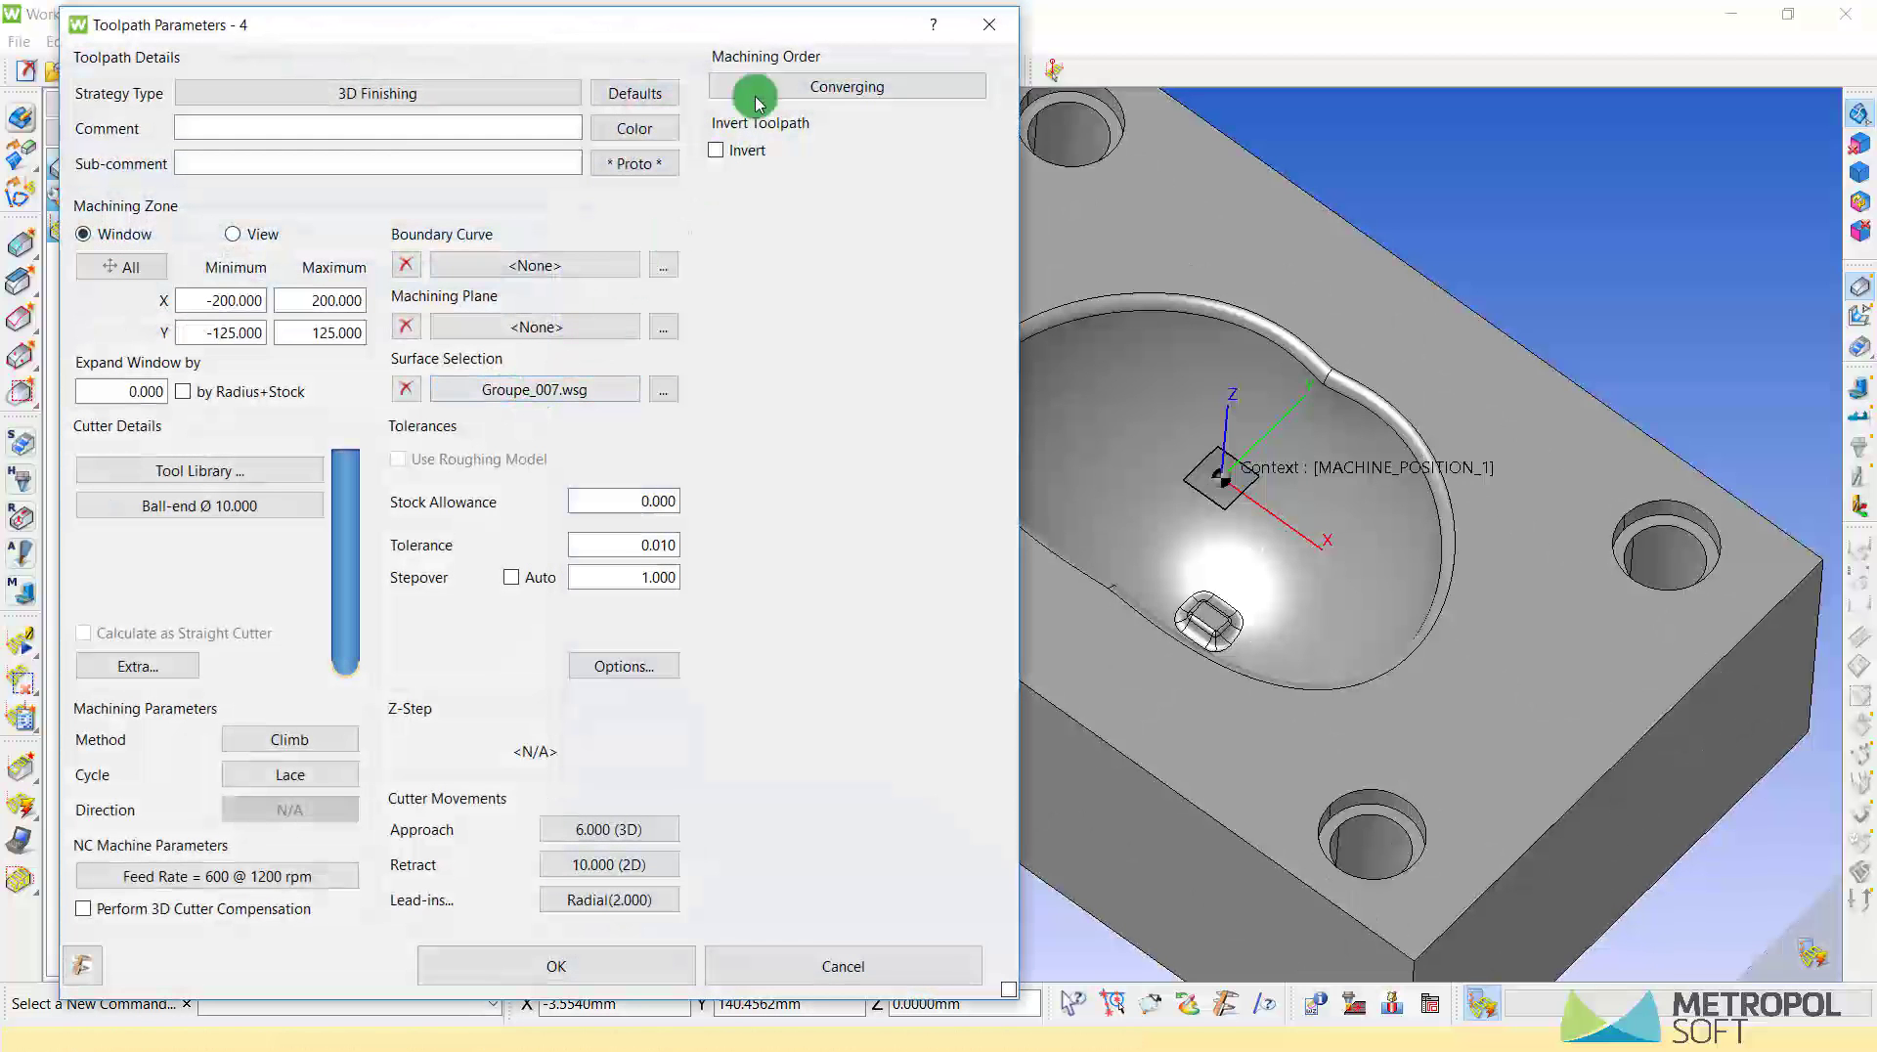
drag(699, 26, 801, 41)
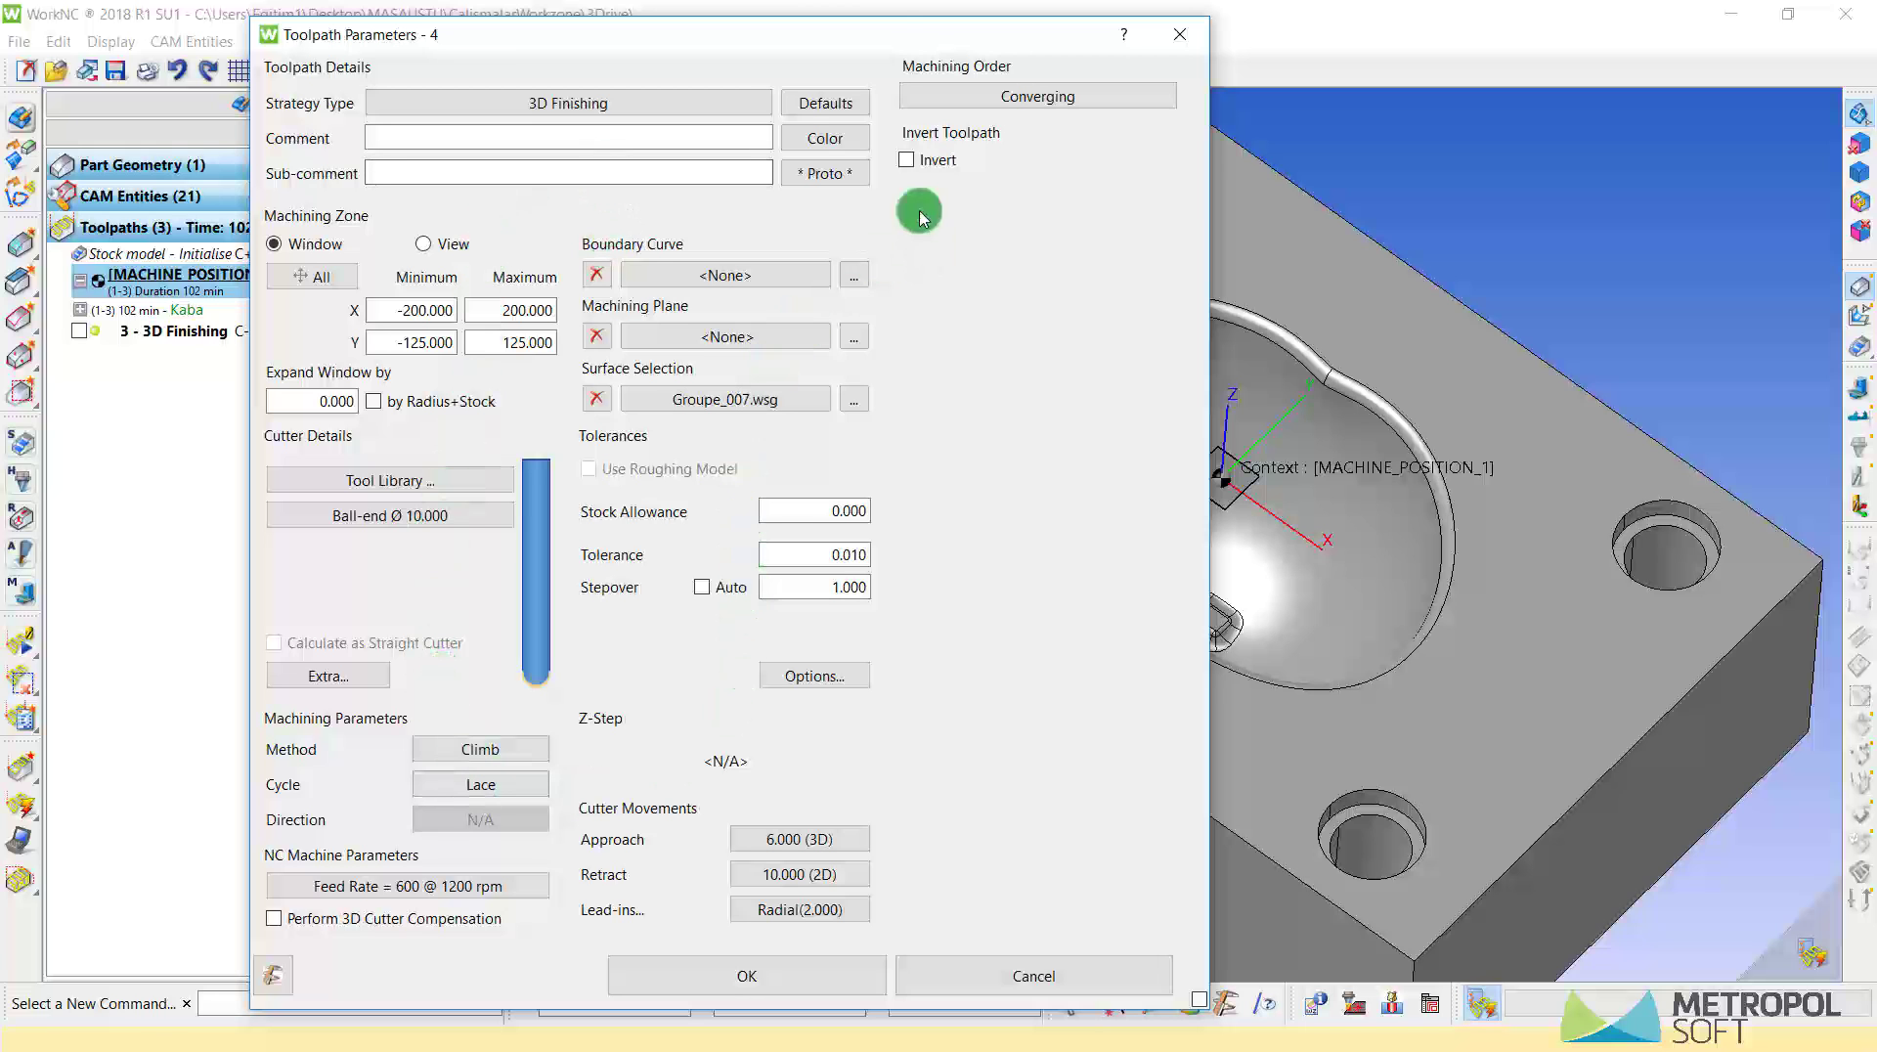
drag(892, 37, 755, 36)
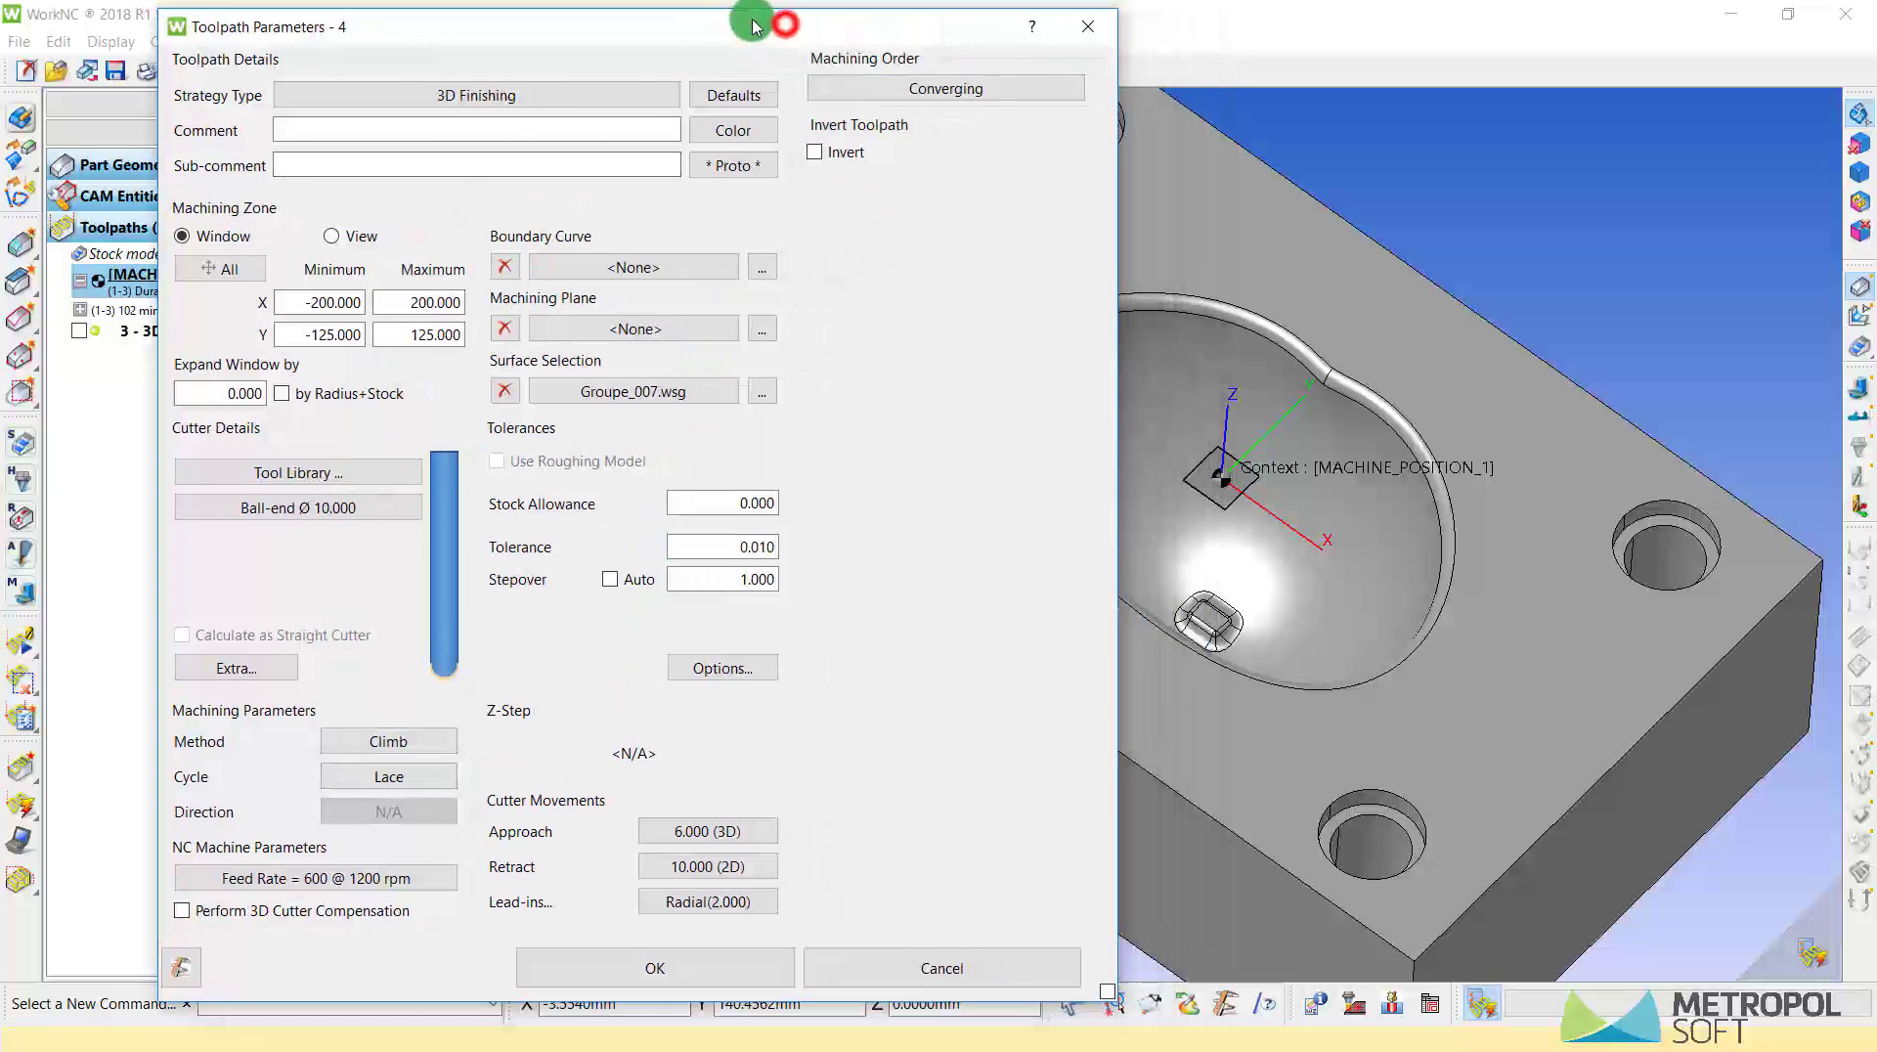
- Change the cutter to a 3 mm ball-end and set the stepover to 0.100
click(325, 506)
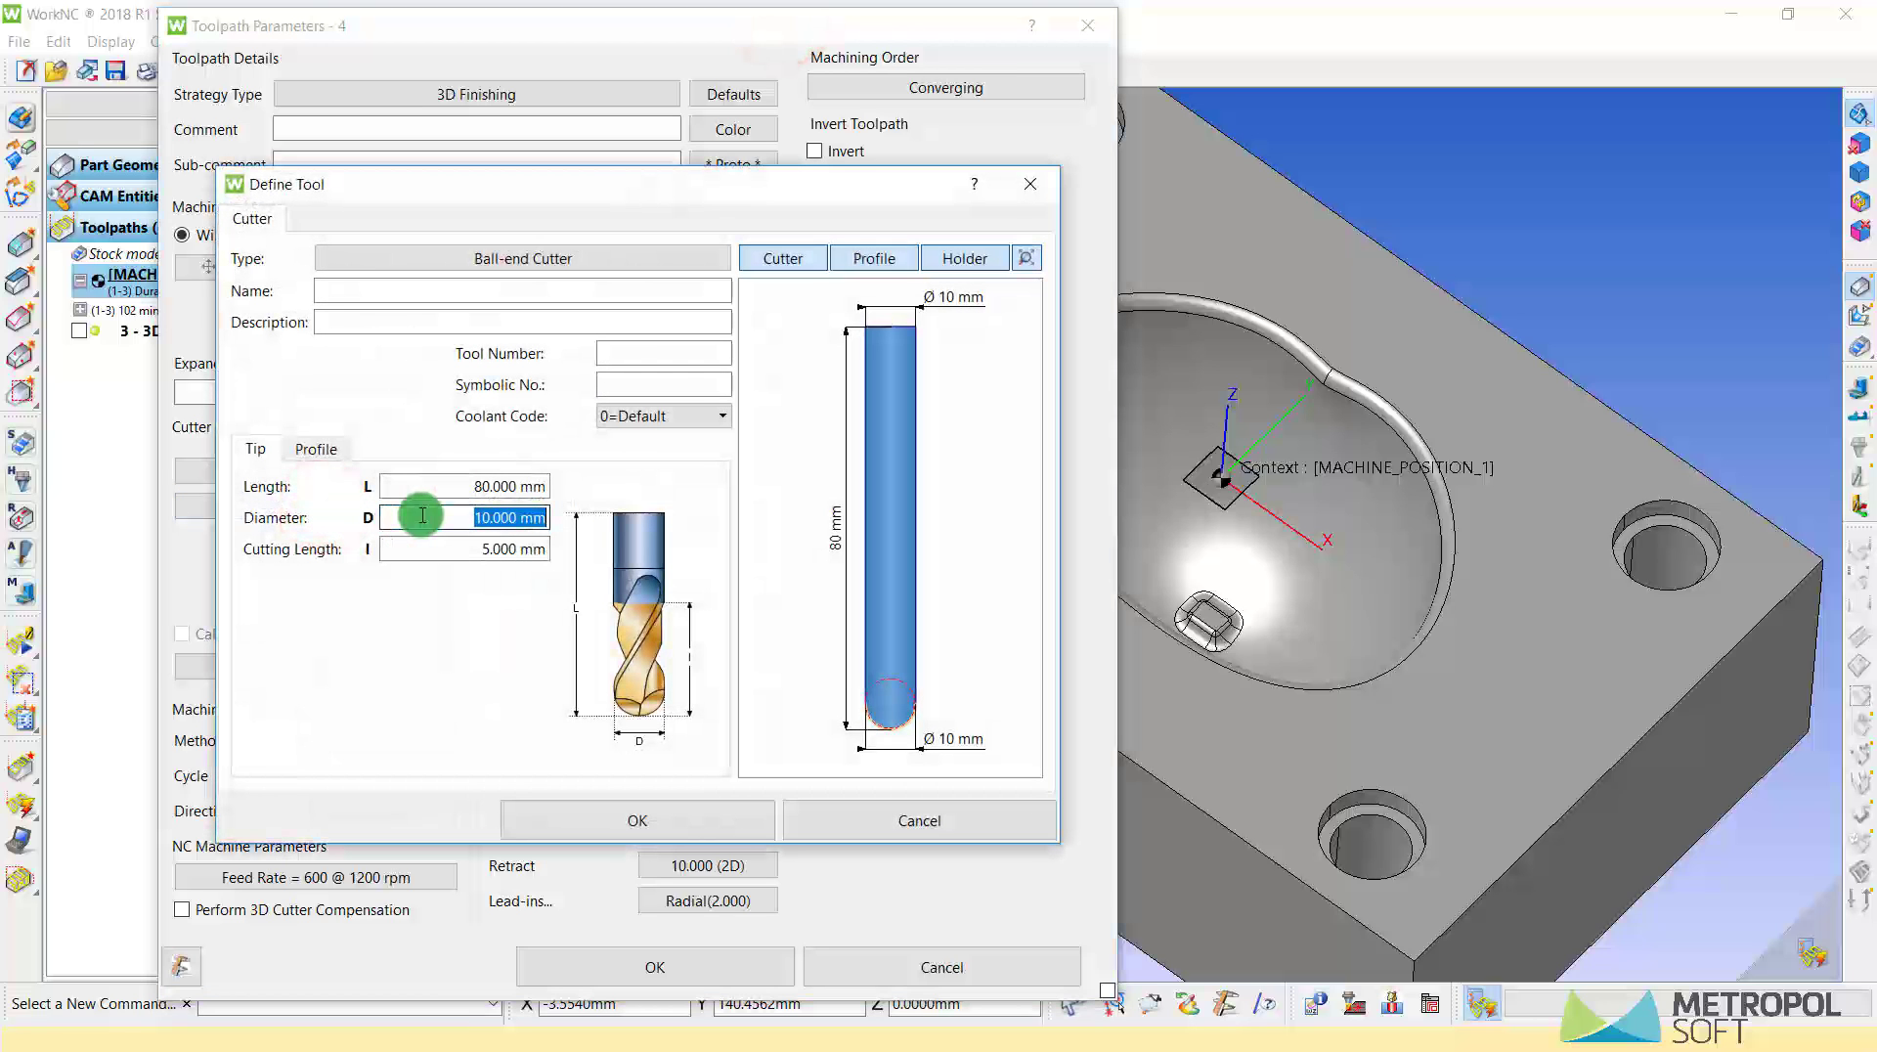
text(3)
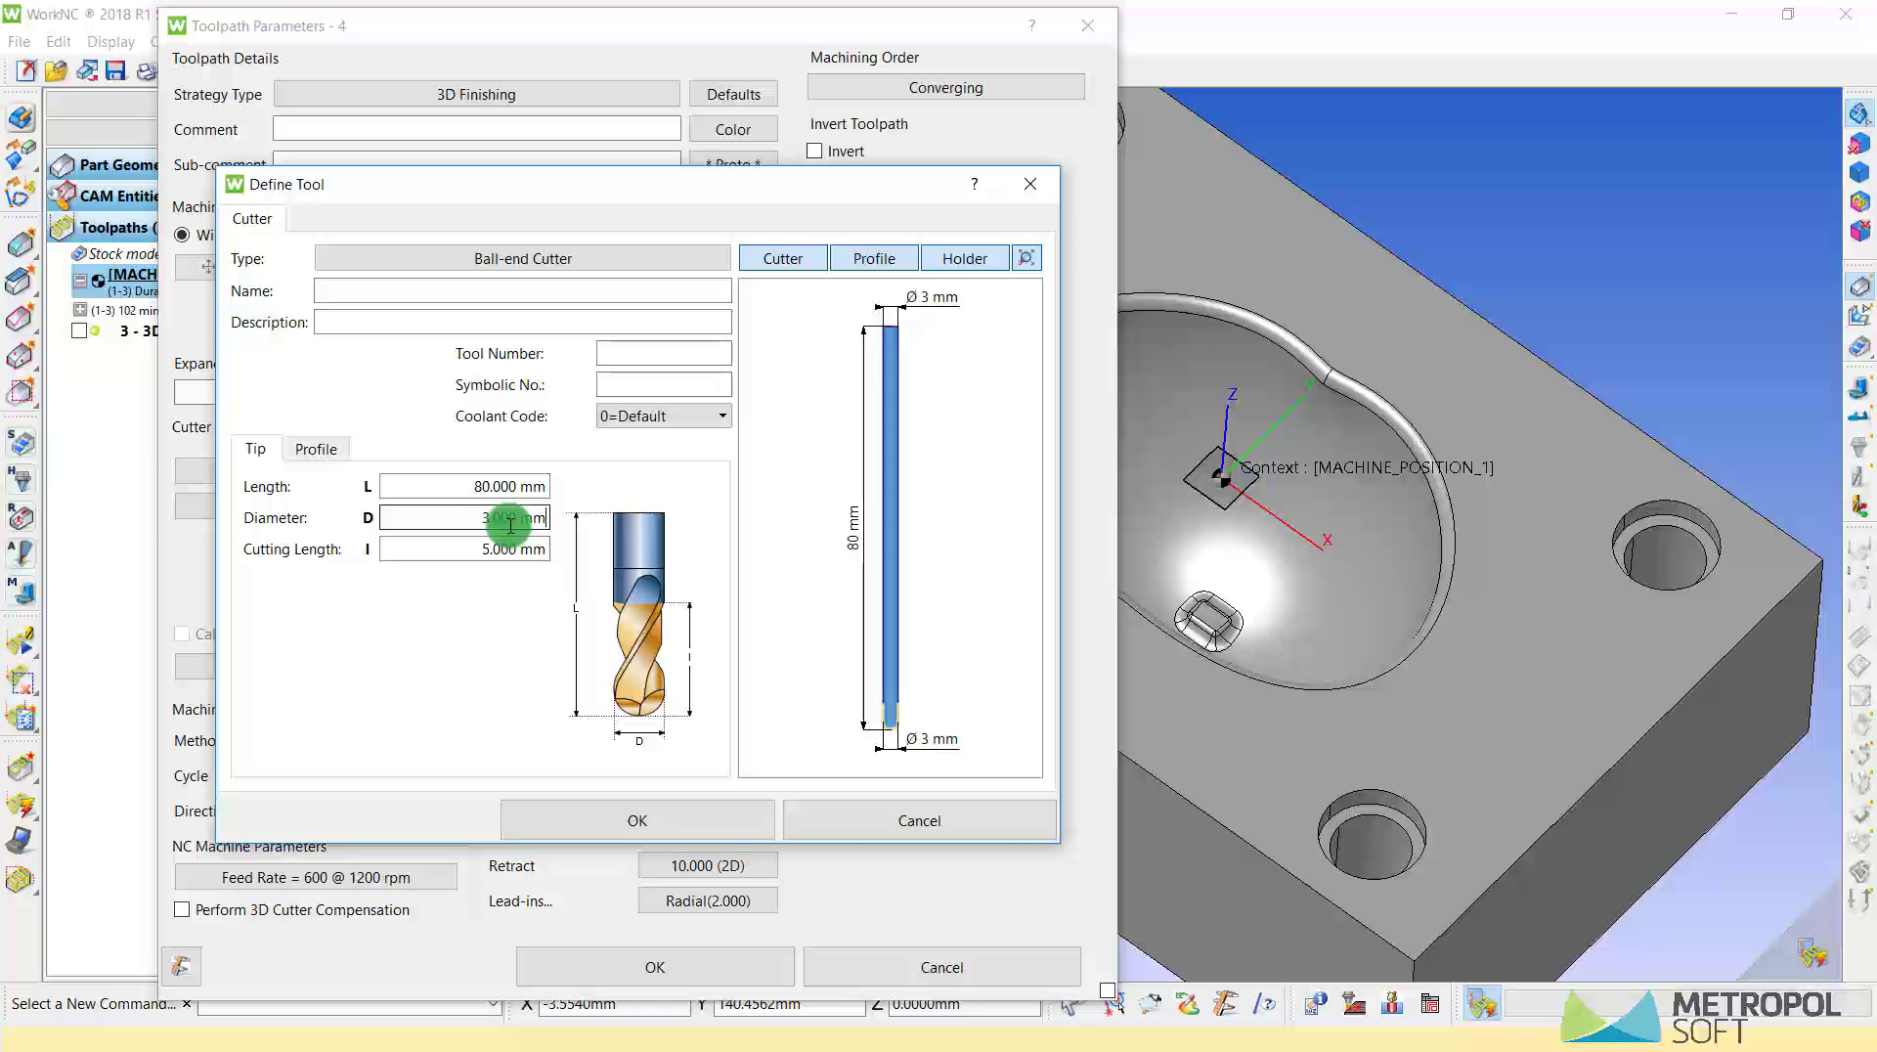
click(622, 819)
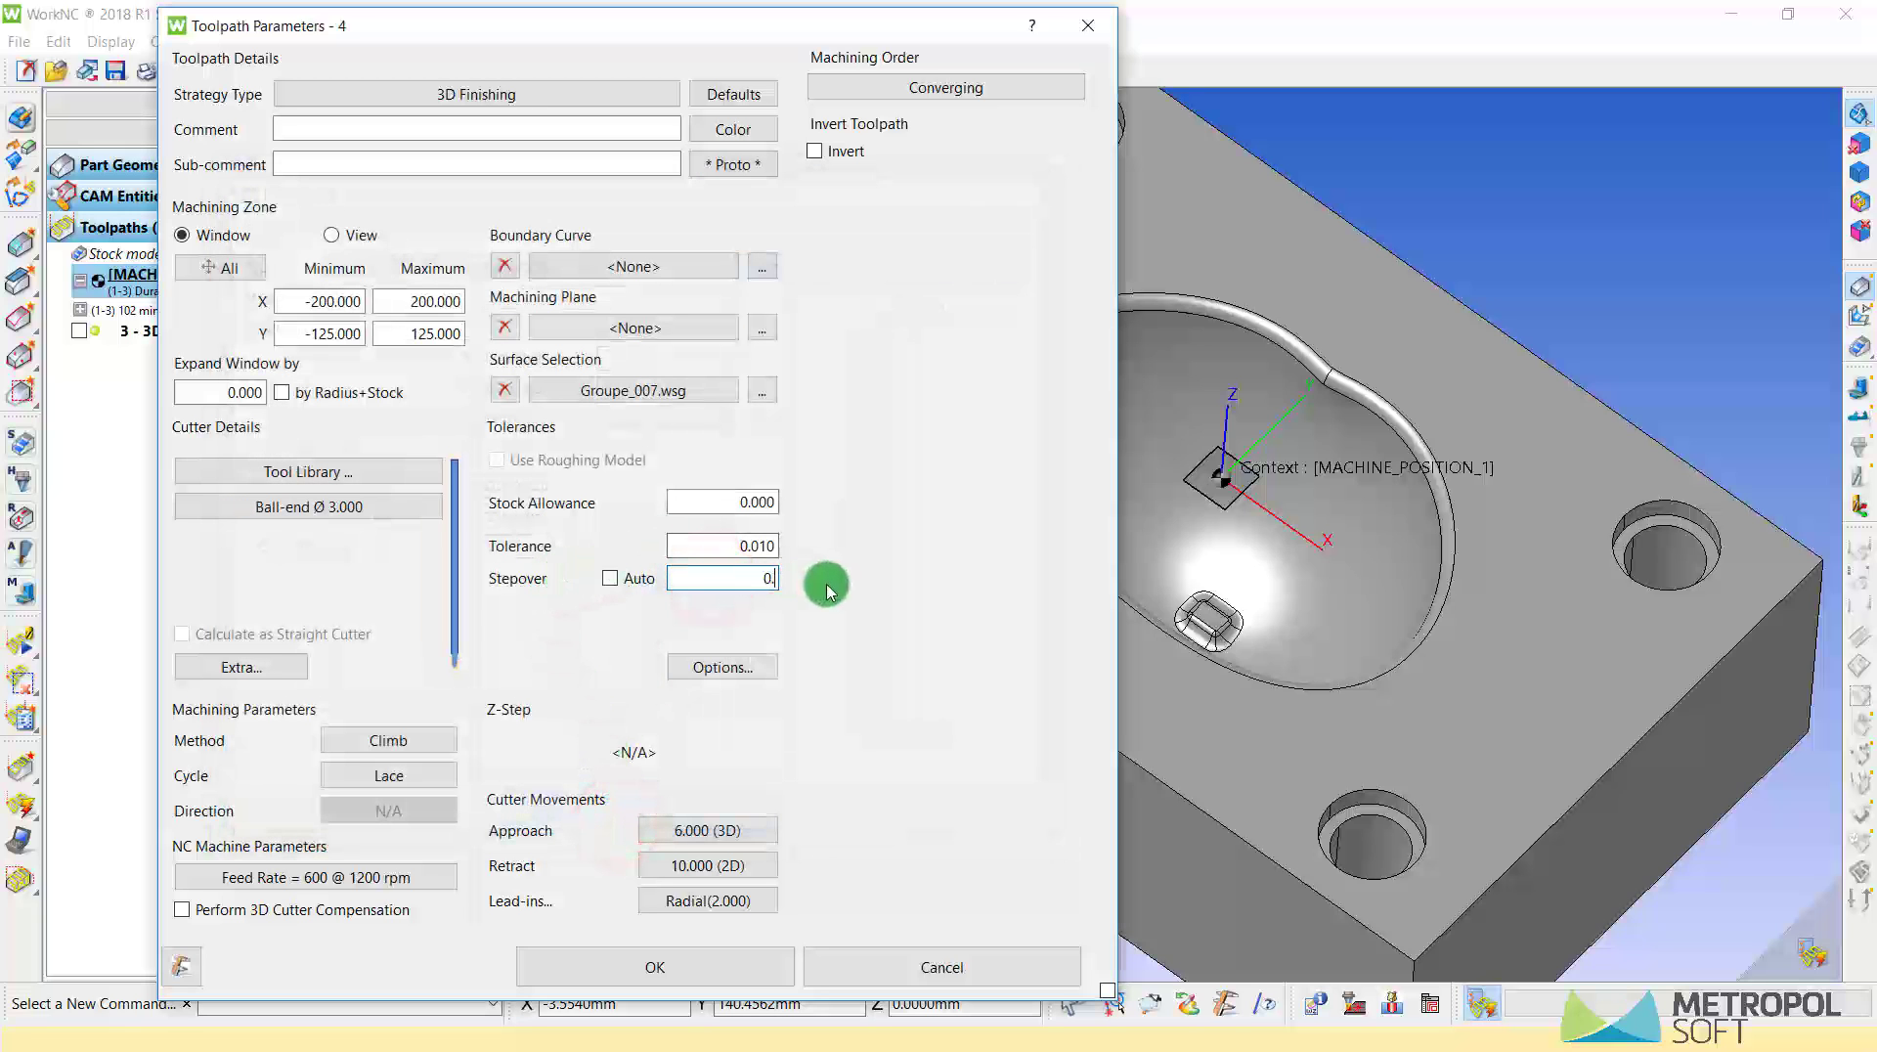
click(909, 88)
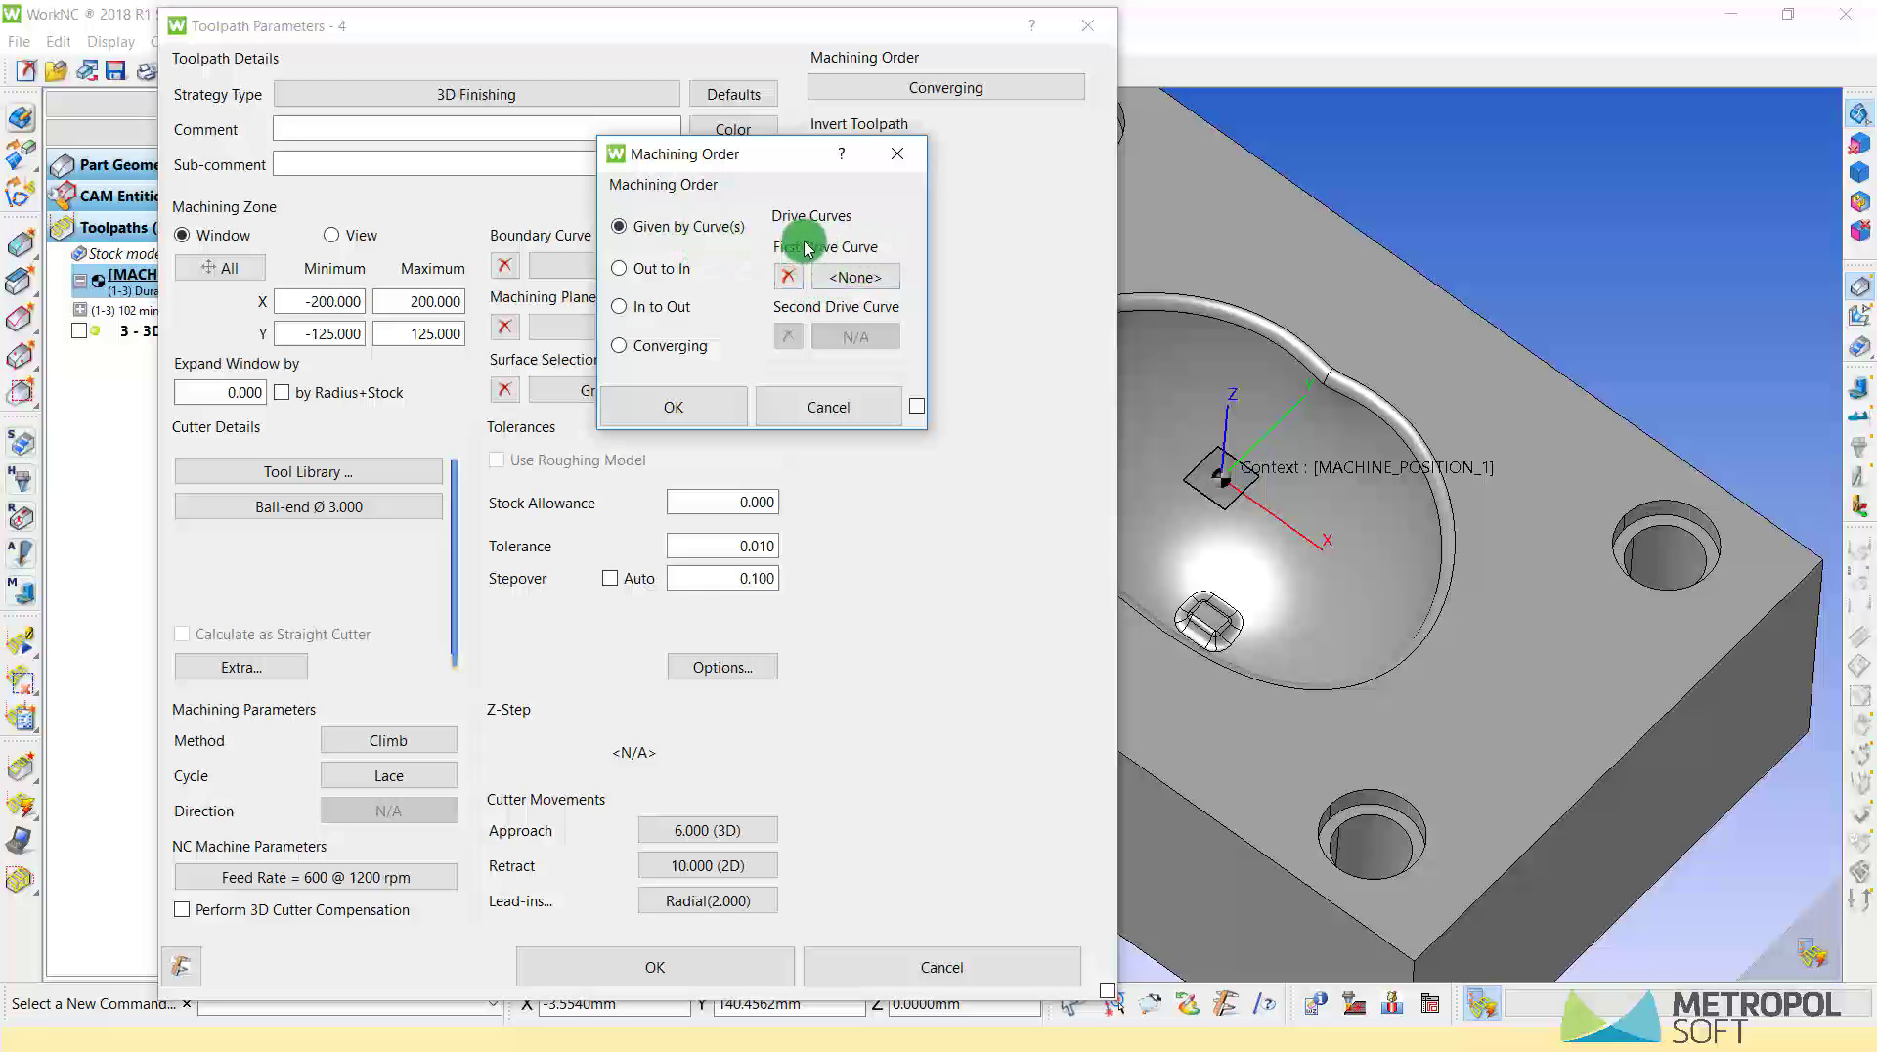
- Order machining by drive curves, with Curve_003 first and Curve_004 around the small boss second
click(852, 278)
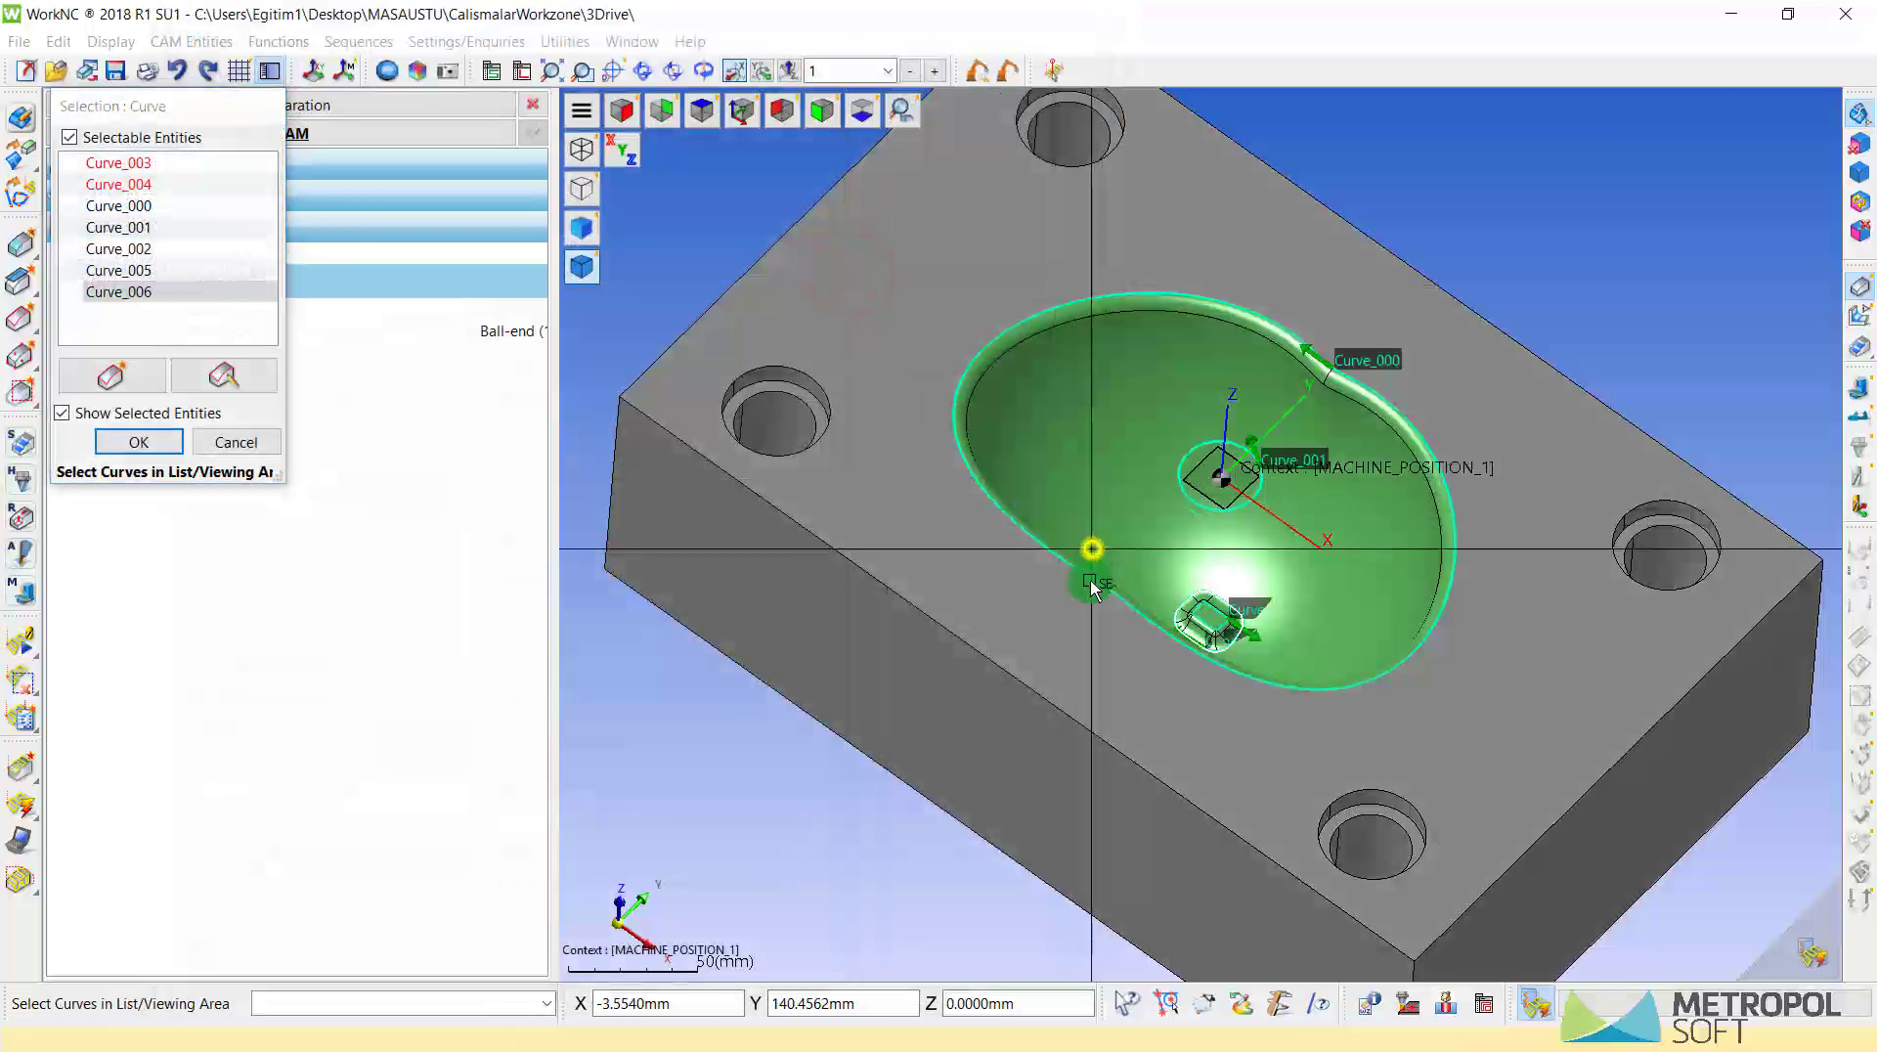
scroll(1173, 587, up, 3)
scroll(1210, 608, up, 1)
scroll(1165, 536, up, 1)
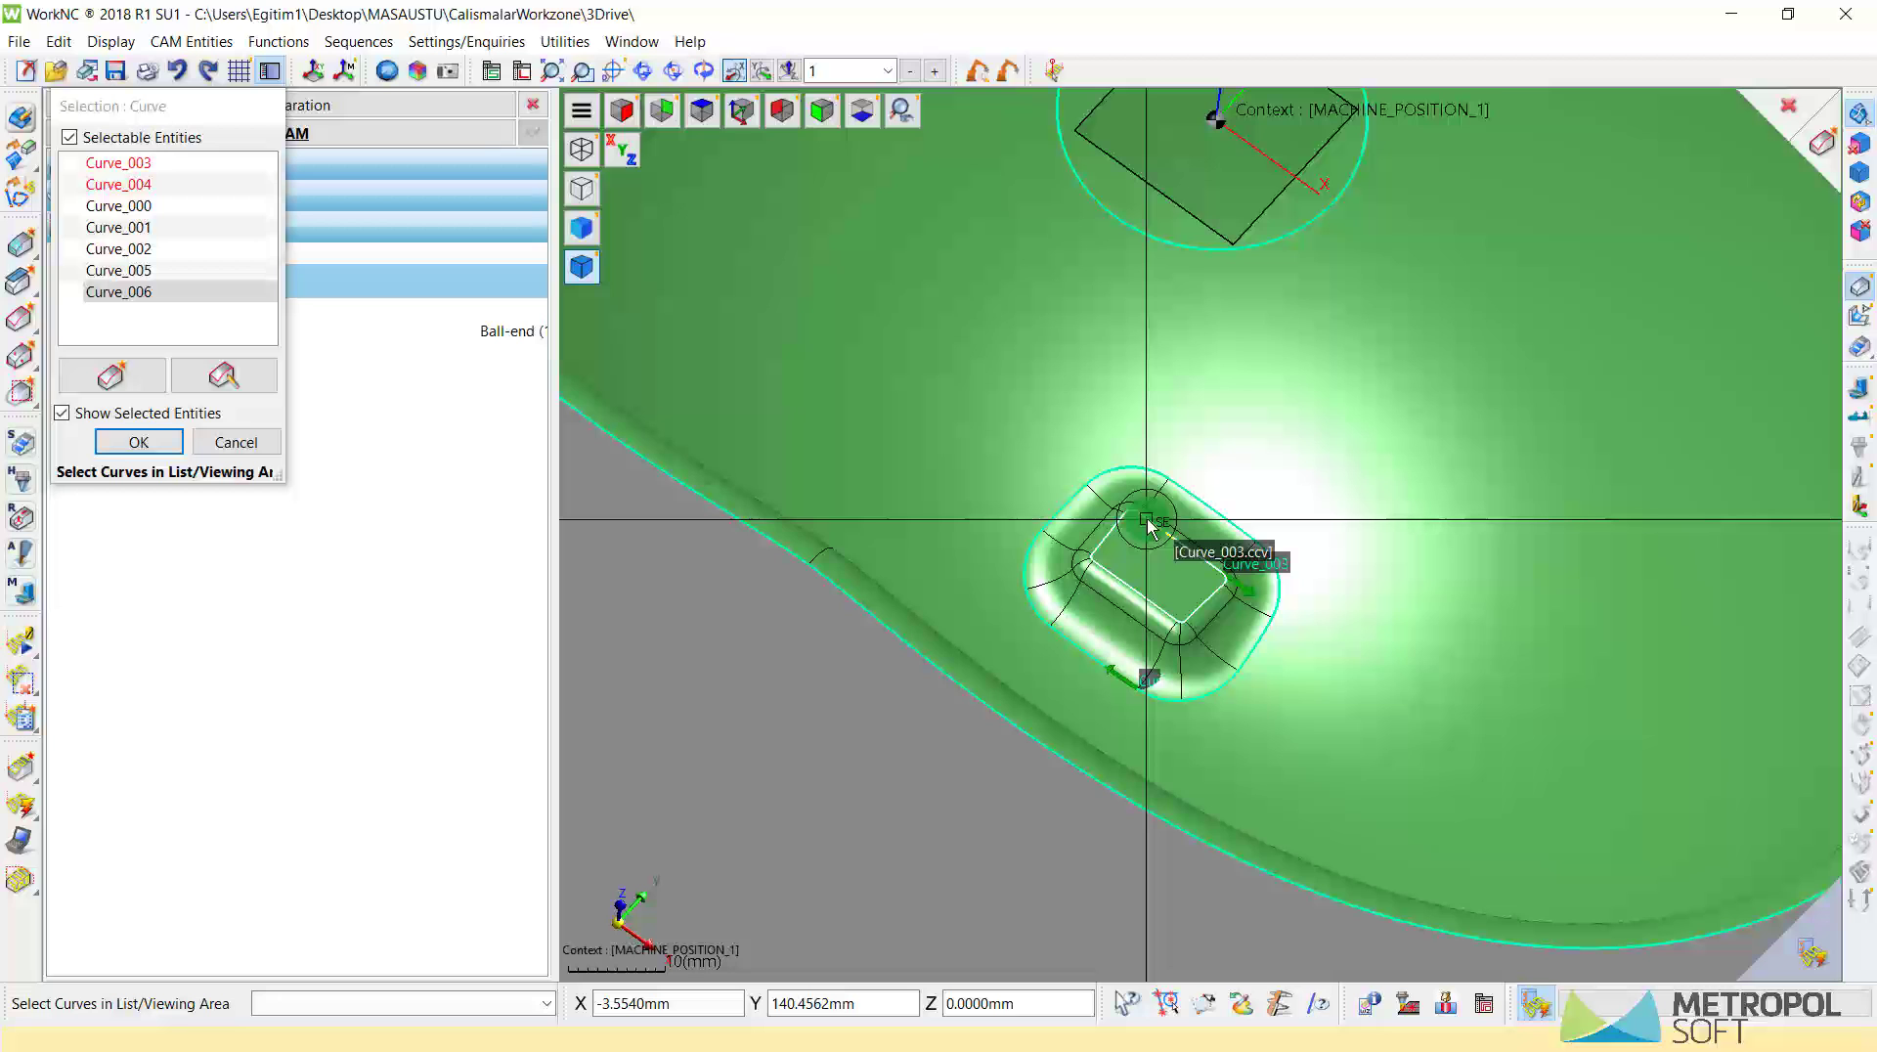
right_click(1149, 525)
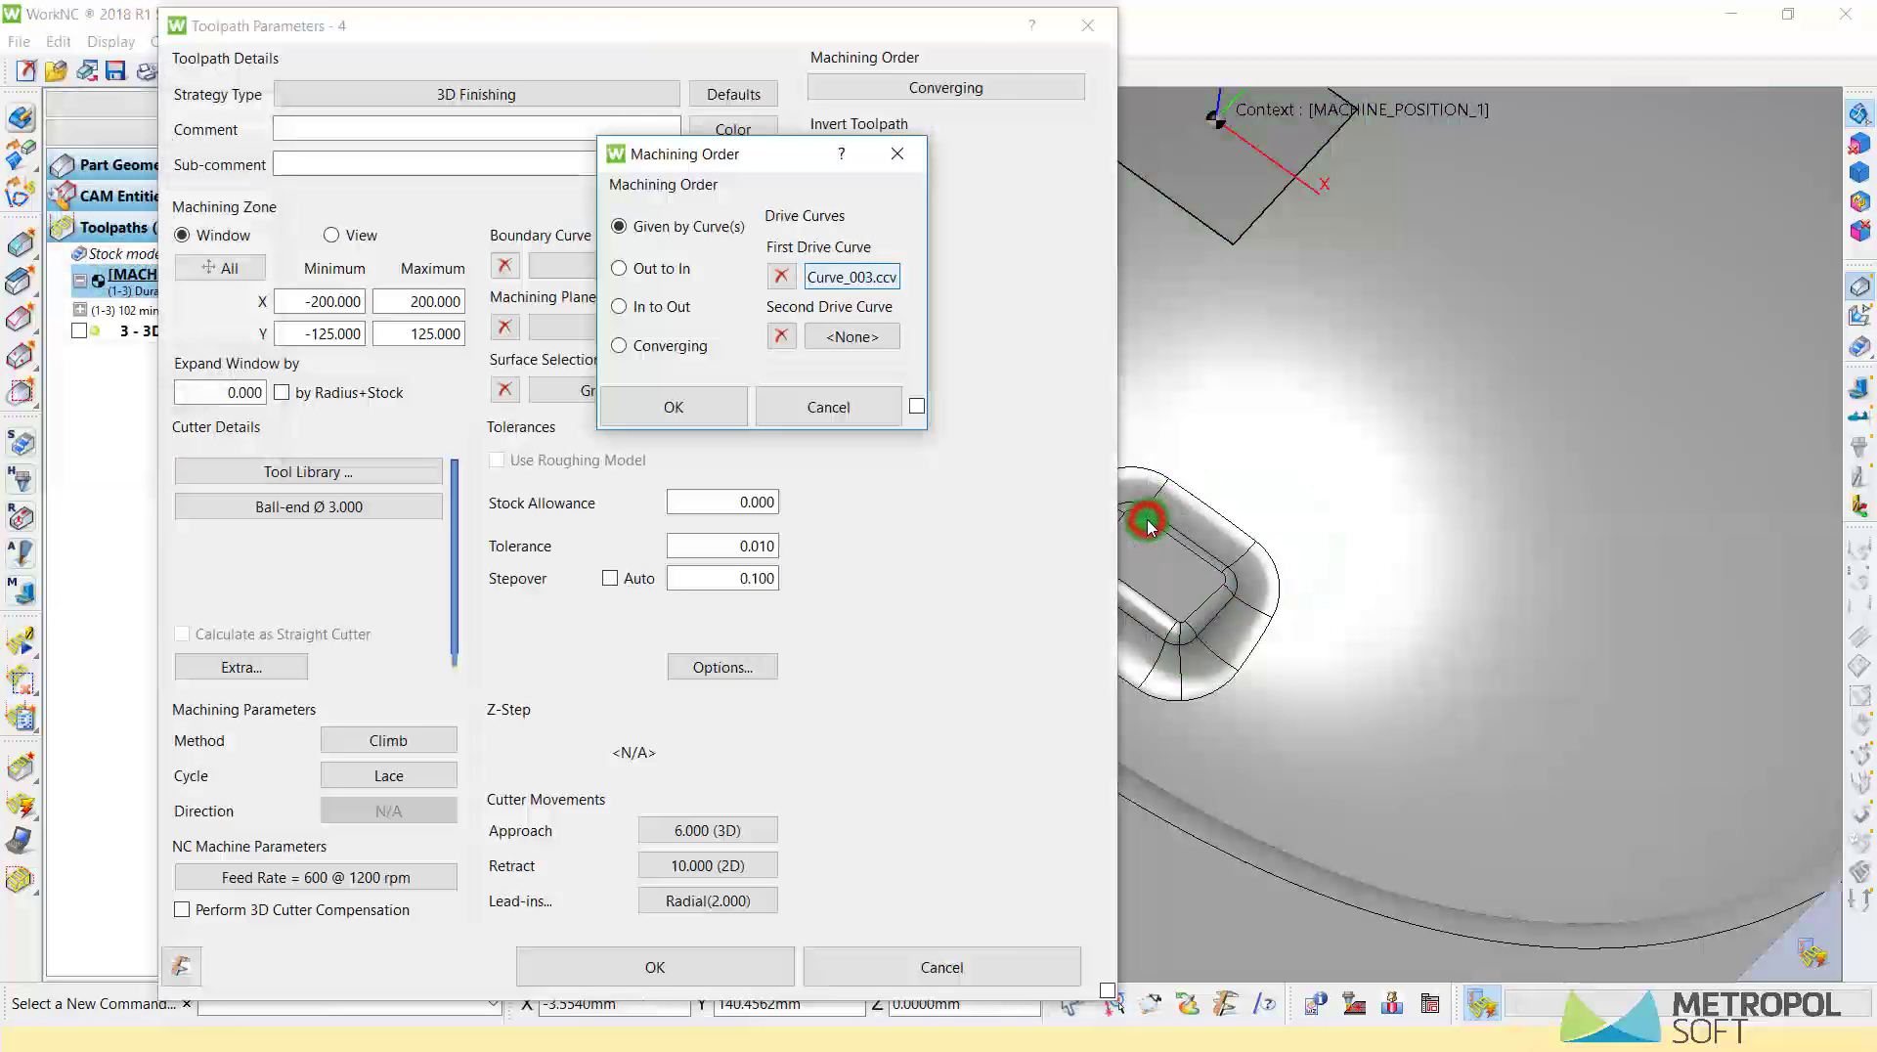
click(855, 337)
click(1083, 488)
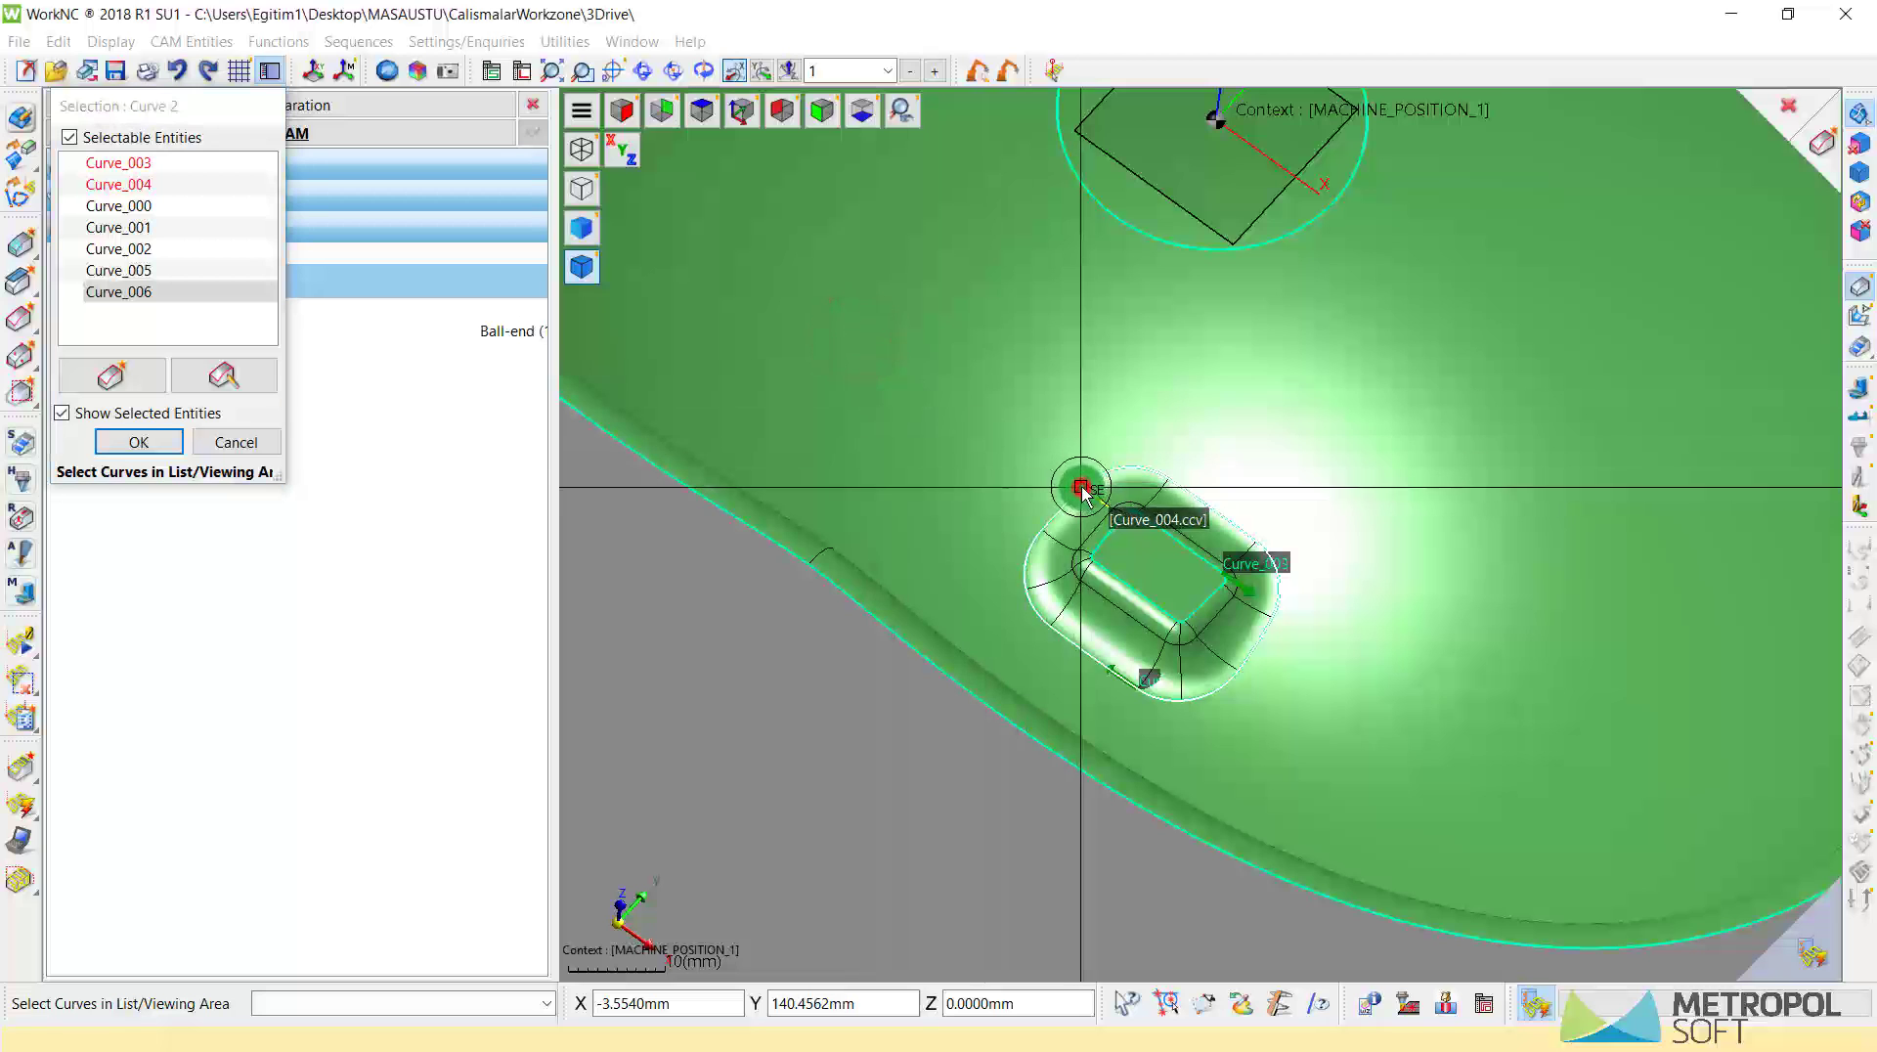
right_click(1082, 488)
right_click(1109, 501)
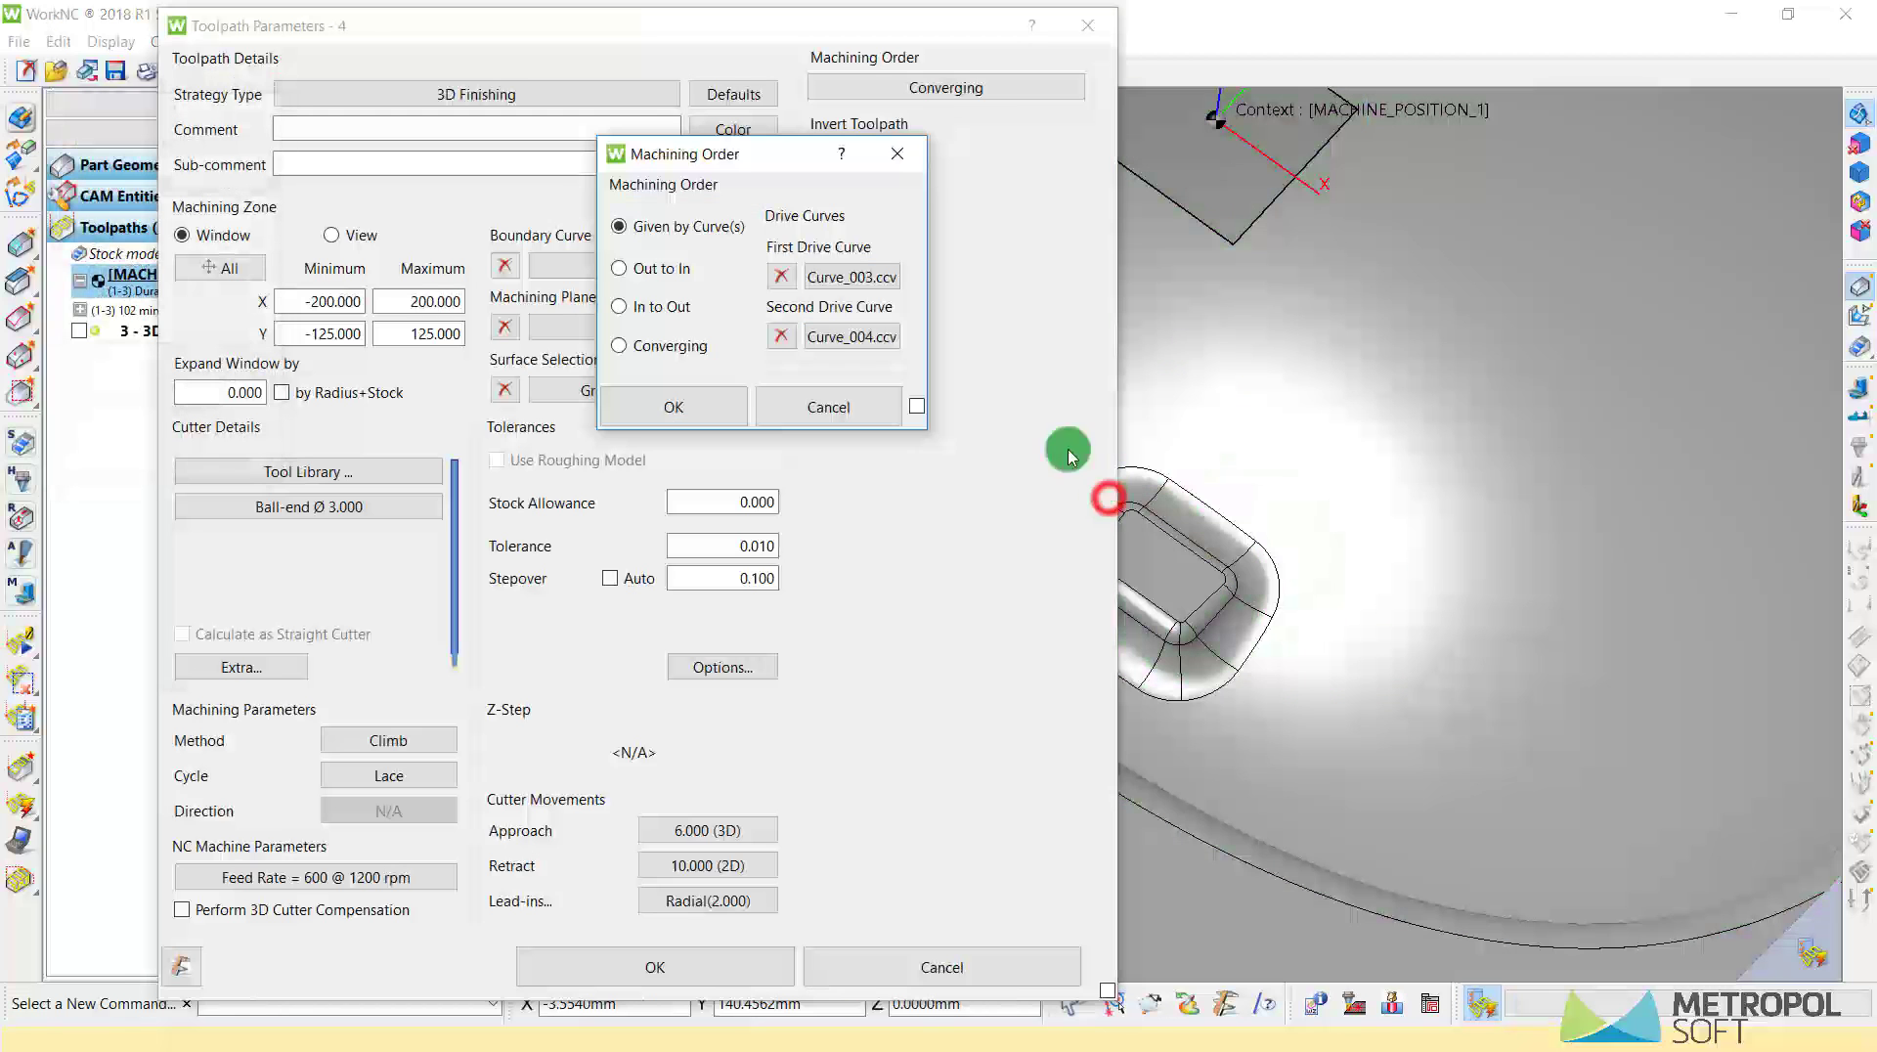
click(732, 407)
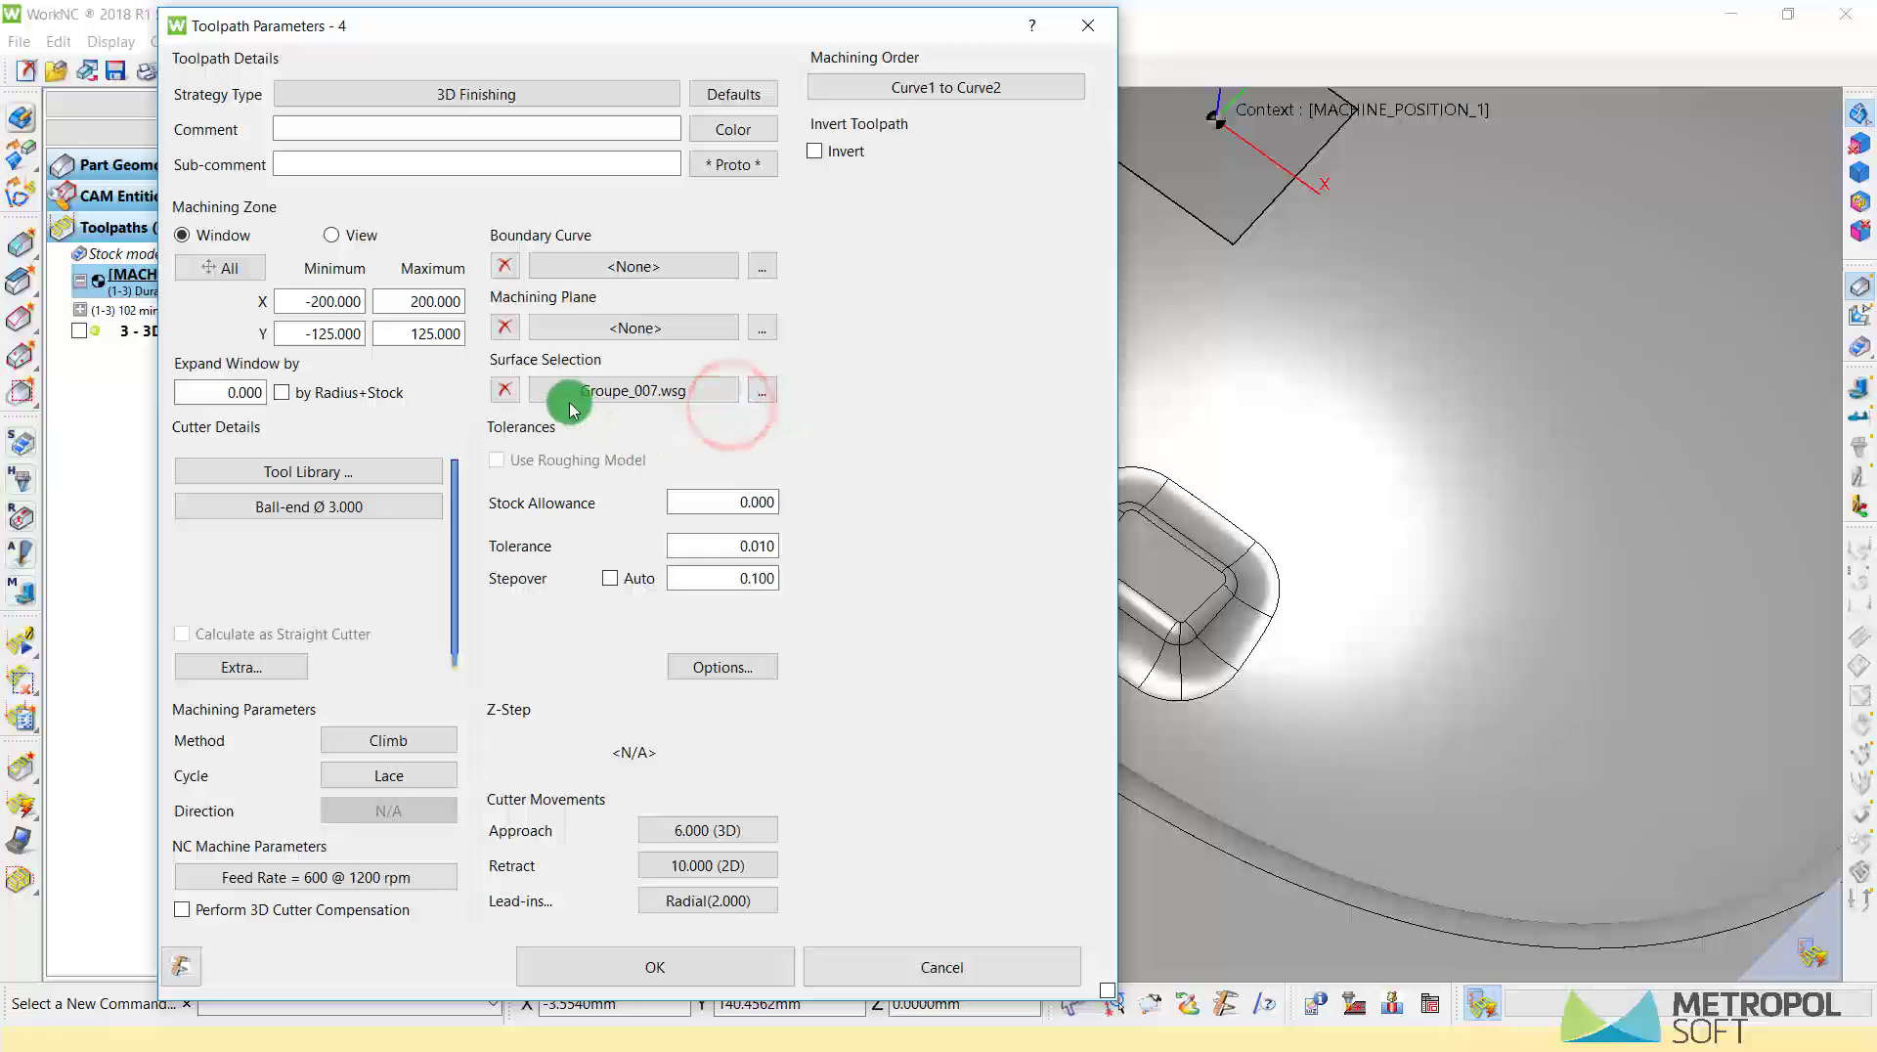
- Start a new surface list and pick the small boss's top, side and corner faces
click(618, 391)
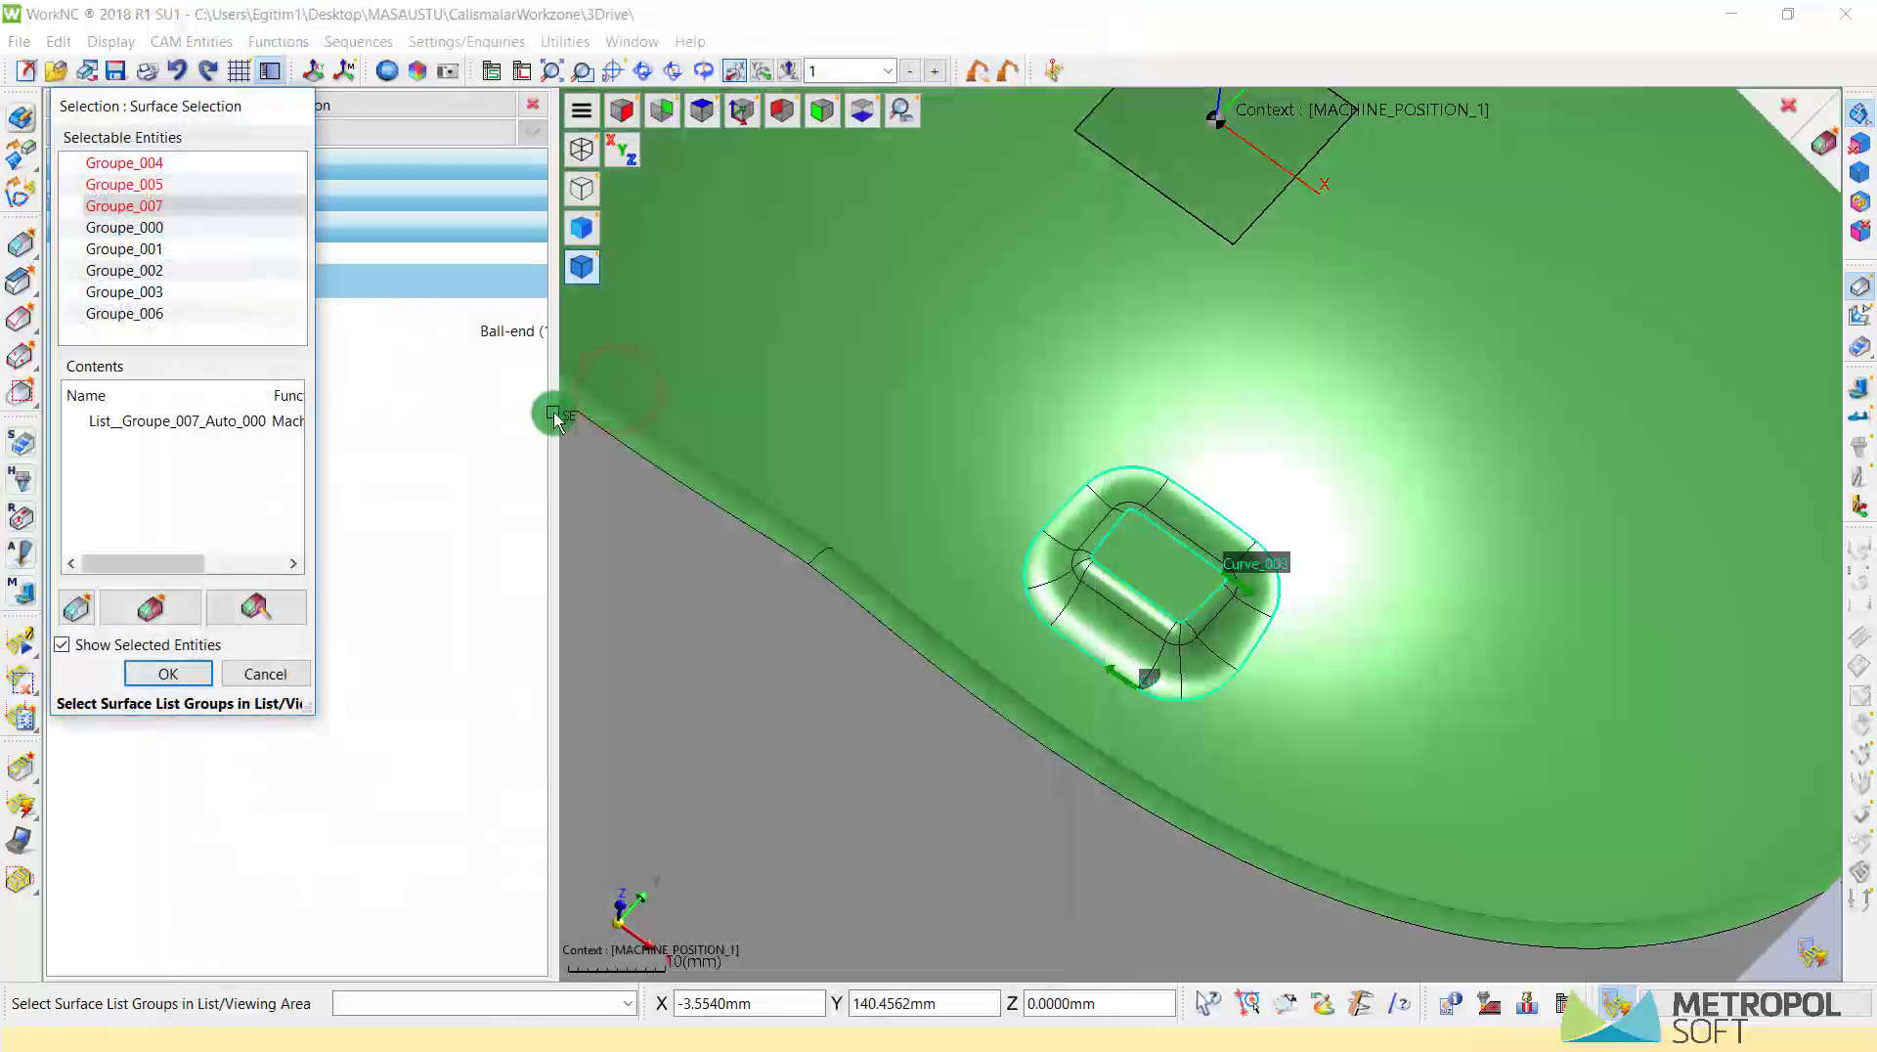
click(140, 616)
scroll(1111, 544, up, 2)
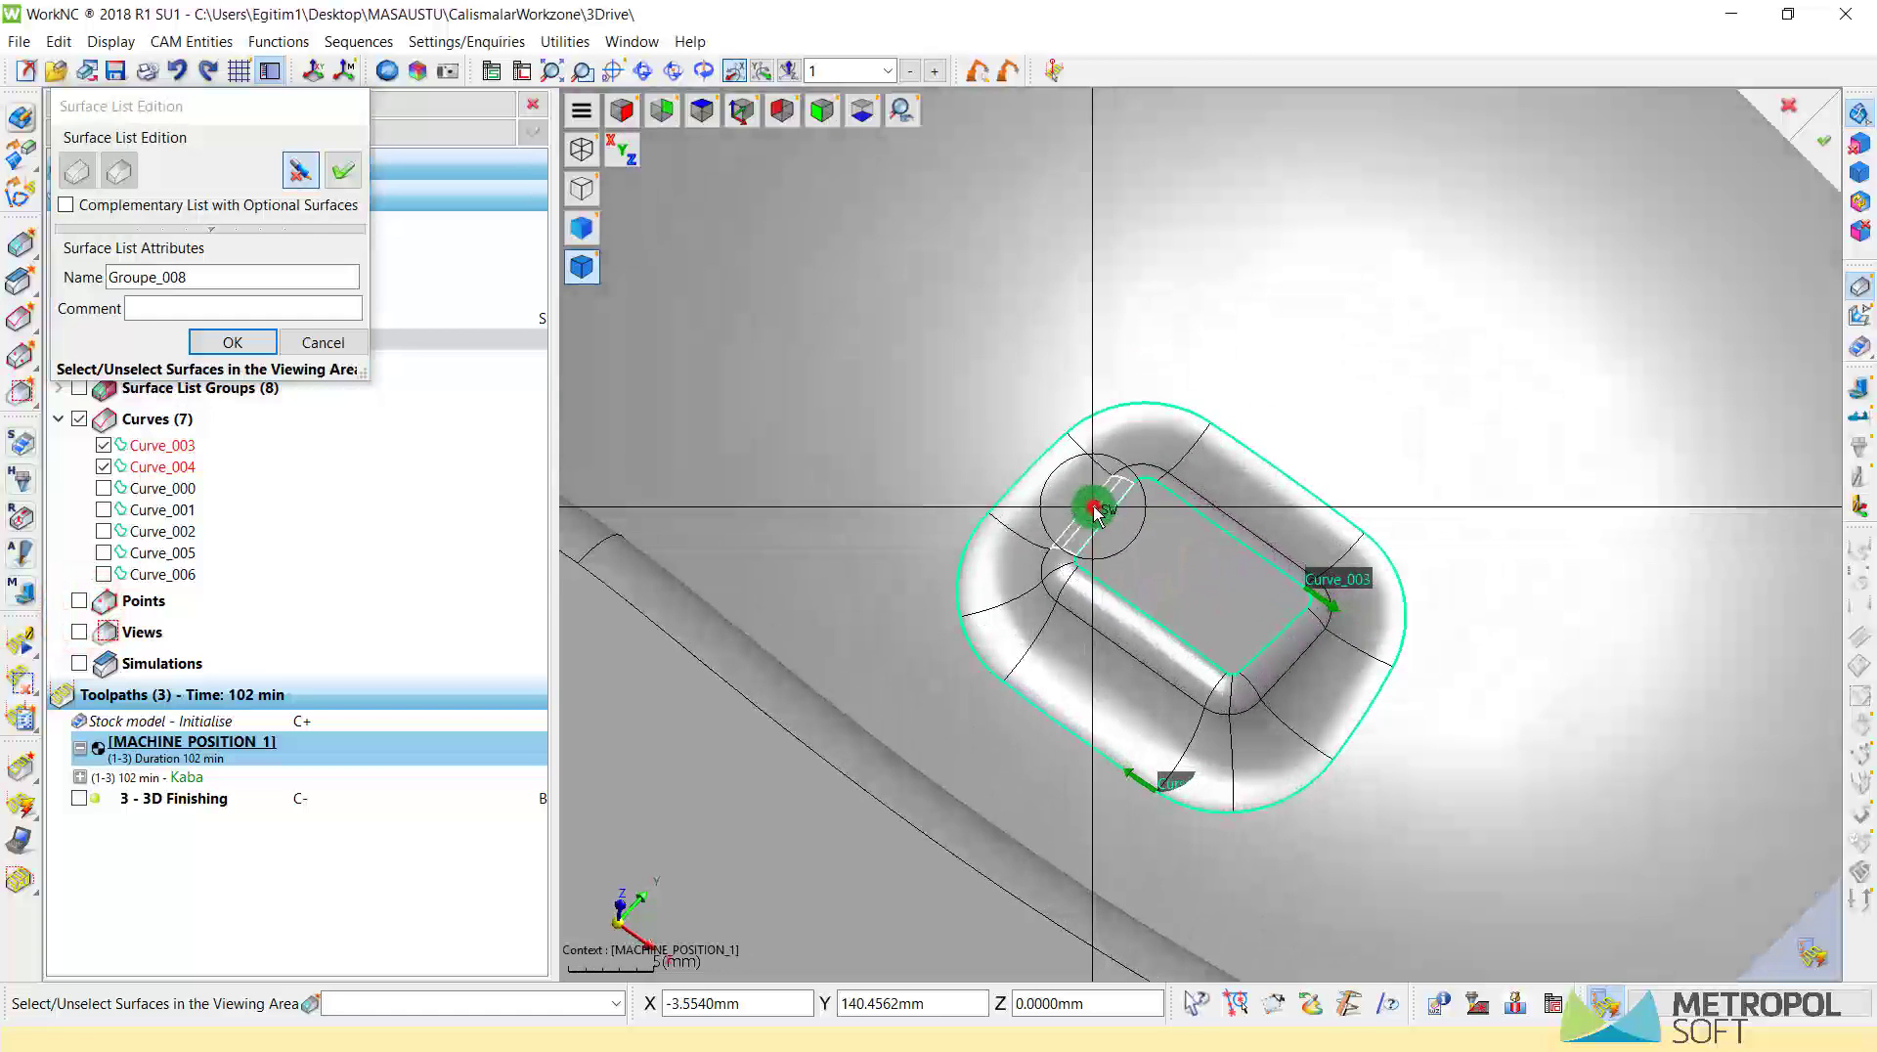
click(1094, 510)
click(1142, 449)
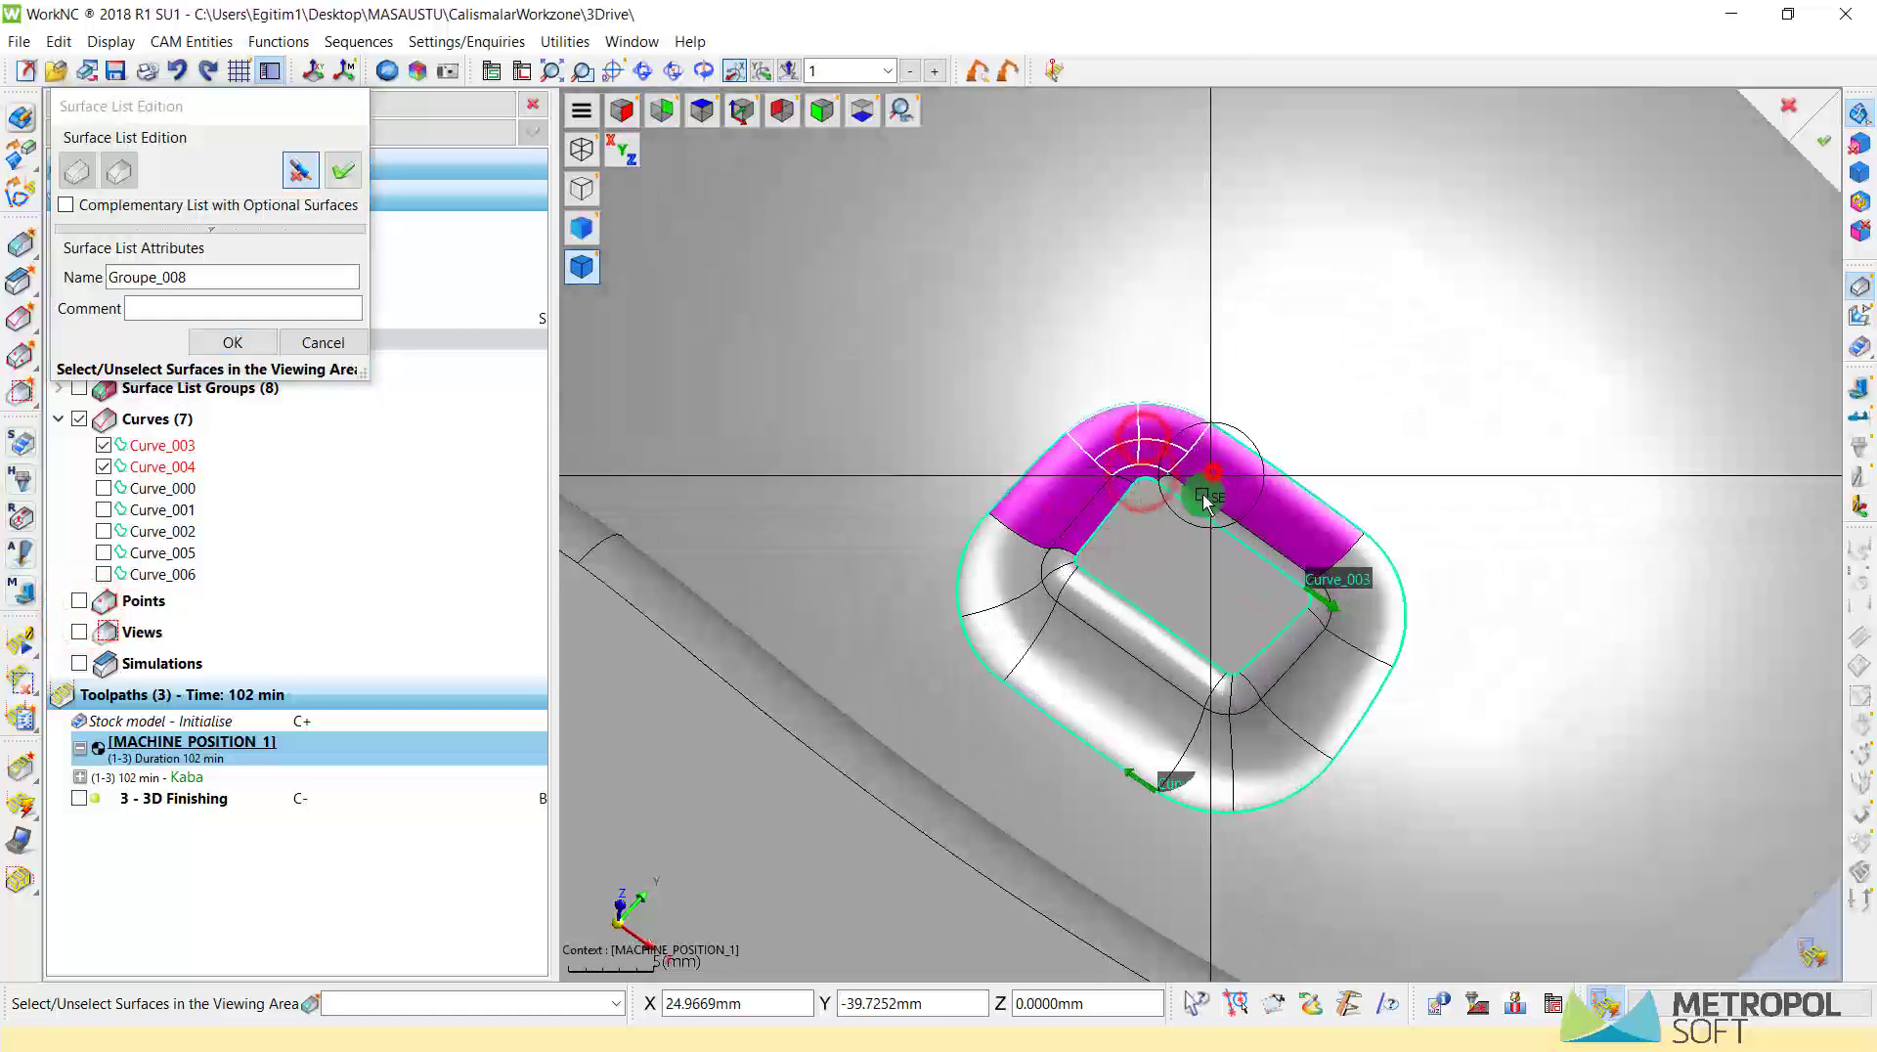
click(1330, 661)
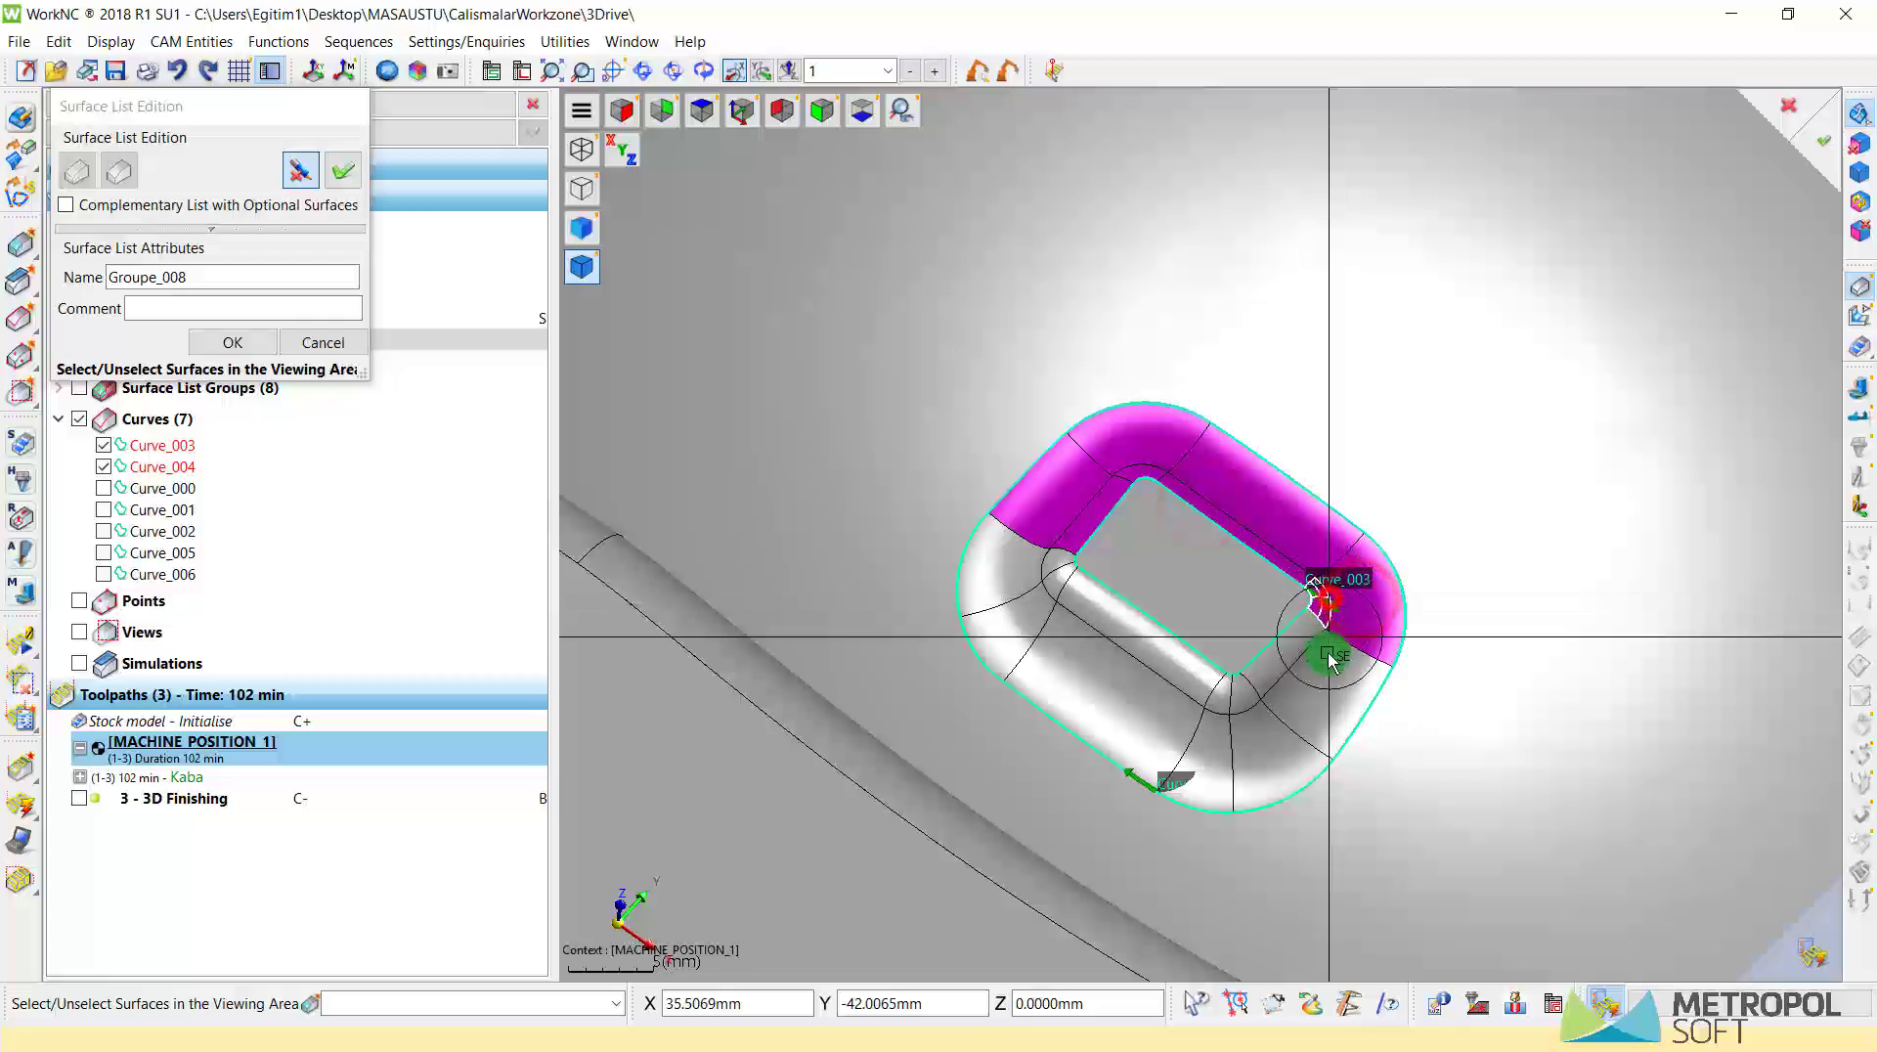
click(1261, 674)
click(1219, 721)
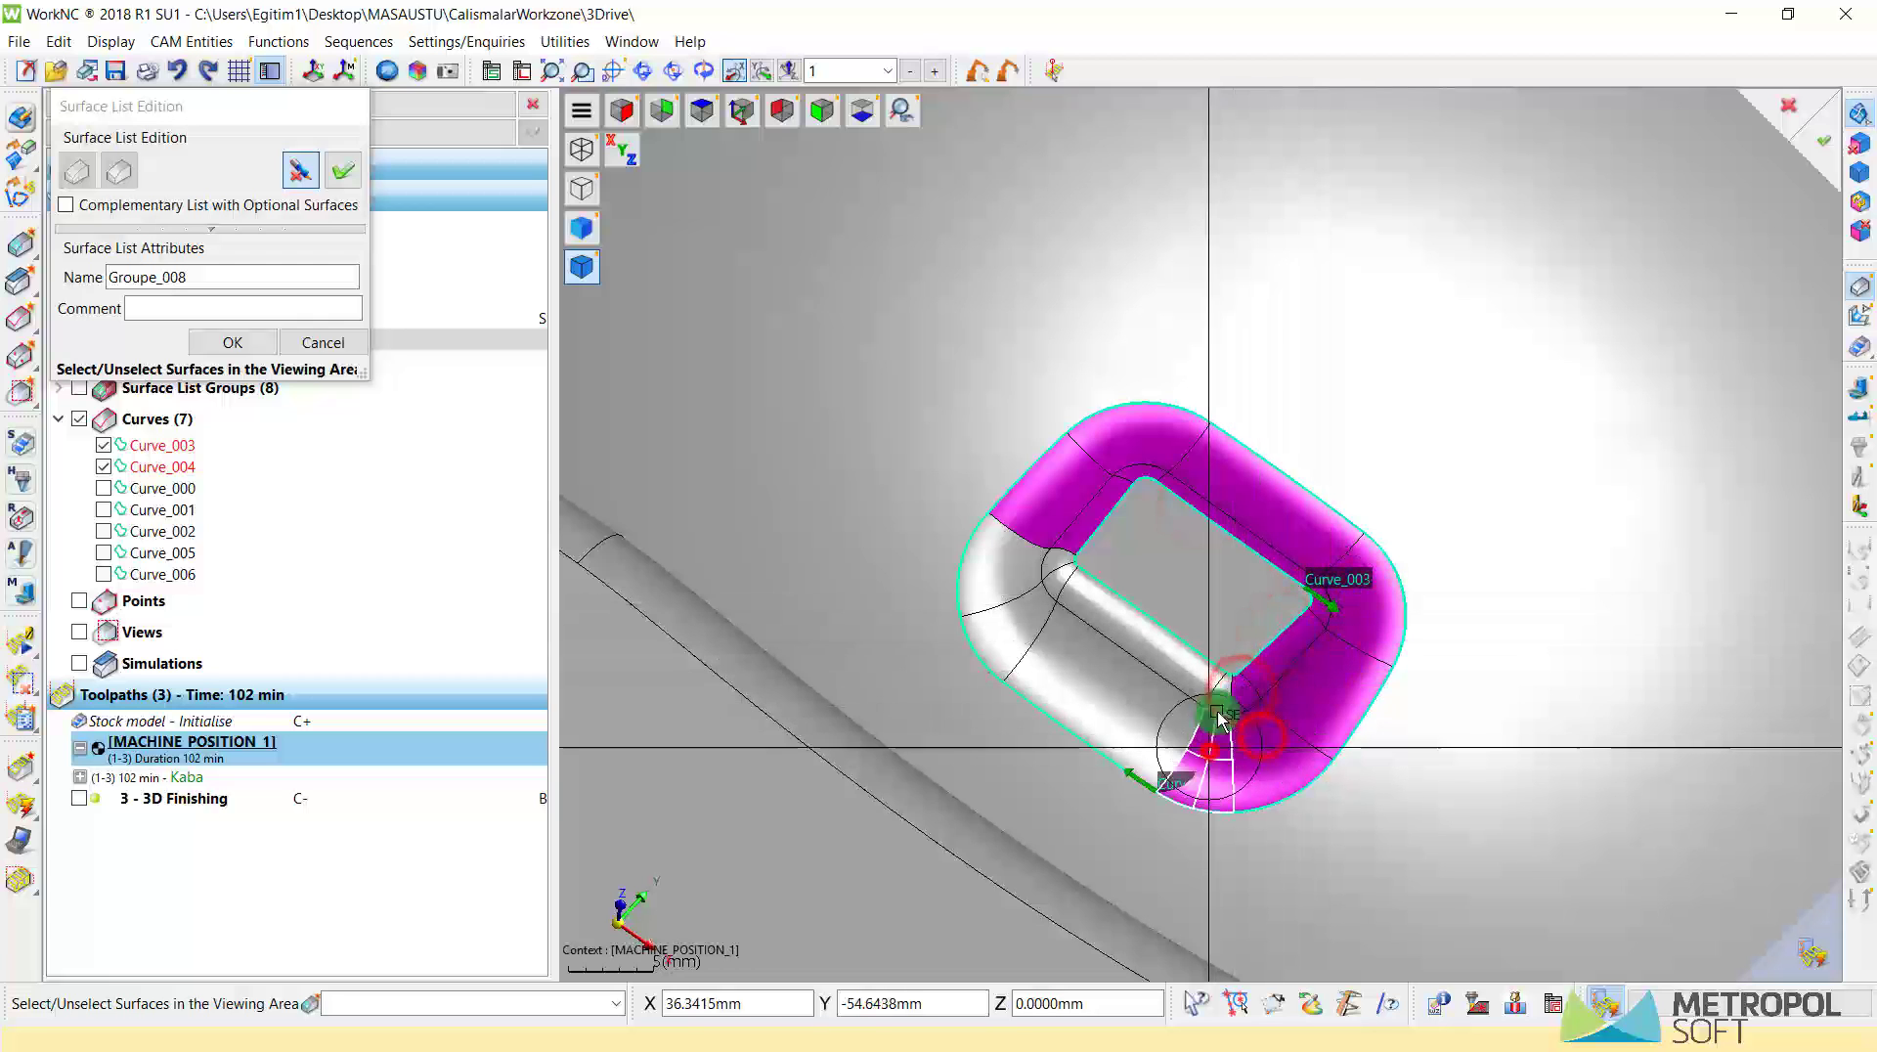
click(1154, 685)
click(1020, 631)
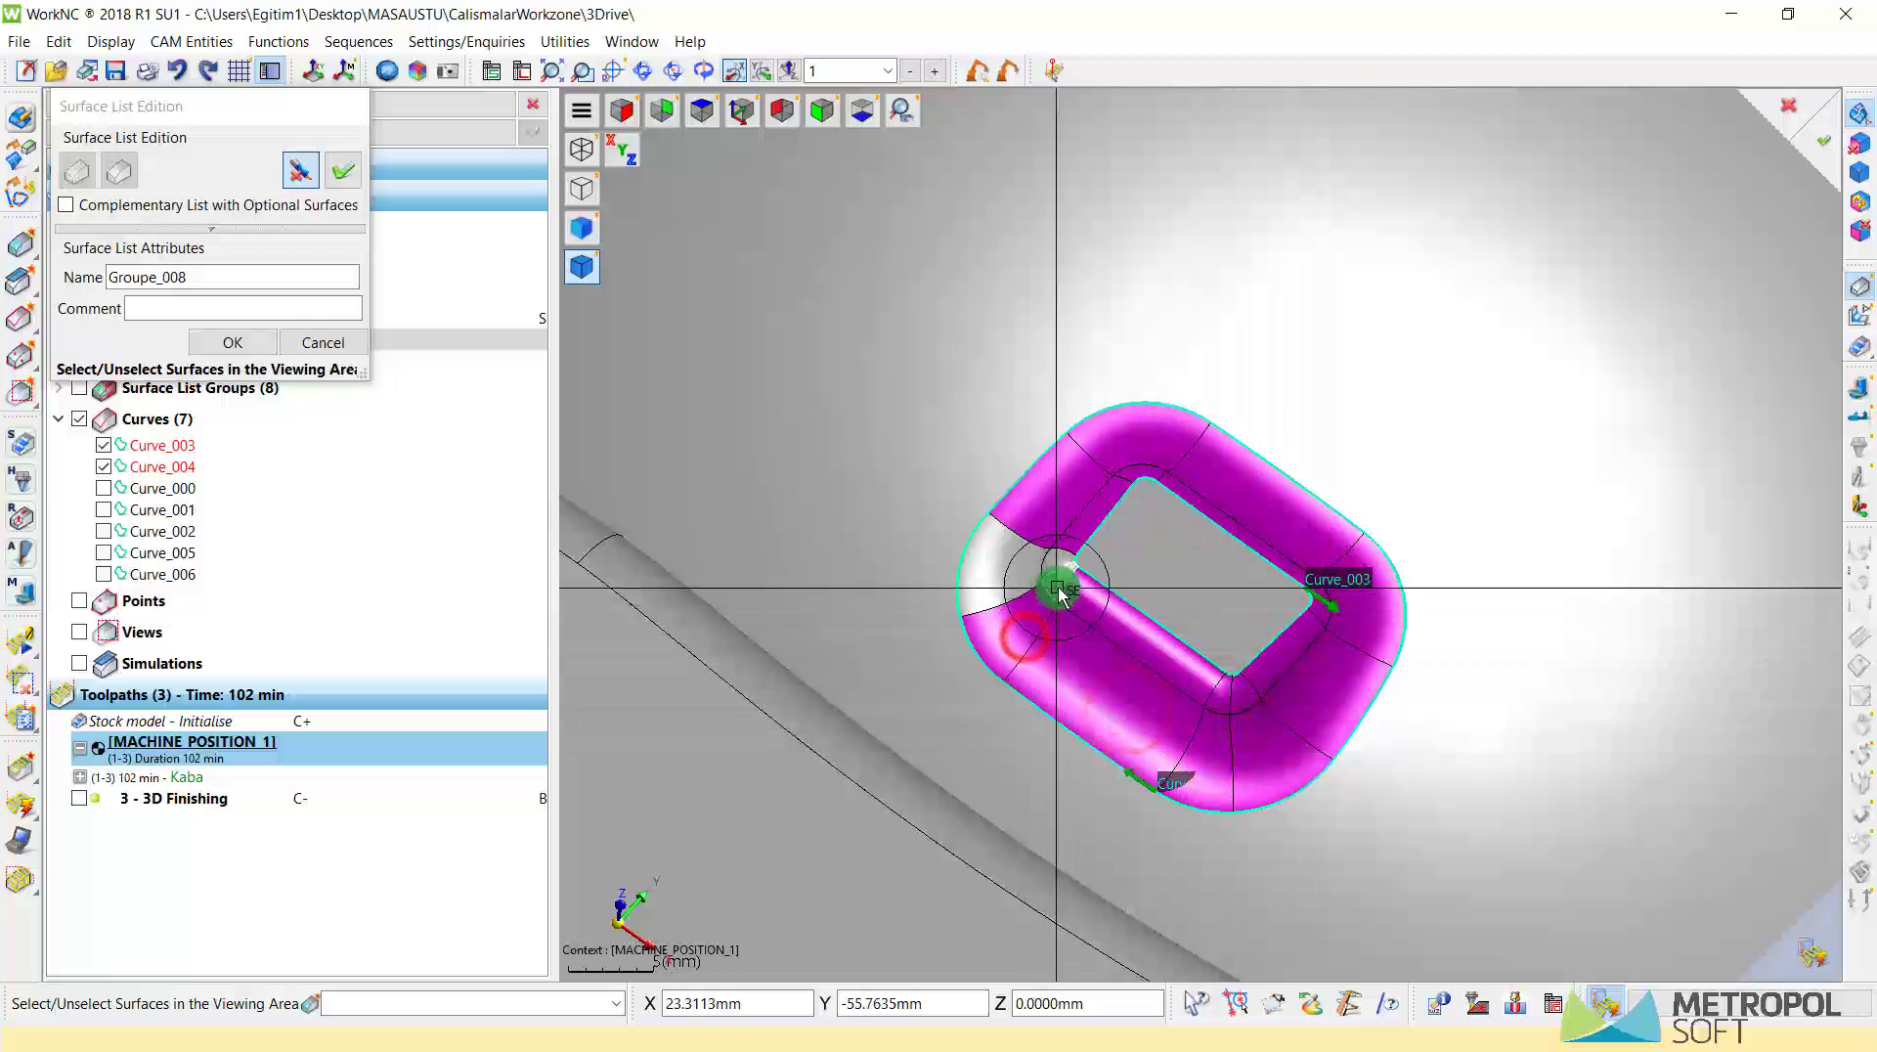
- Validate the boss selection as Groupe_008 and return to the toolpath settings
mouse_move(1061, 593)
middle_down()
mouse_move(1110, 599)
mouse_move(1039, 649)
mouse_move(1089, 616)
mouse_move(1037, 541)
middle_up()
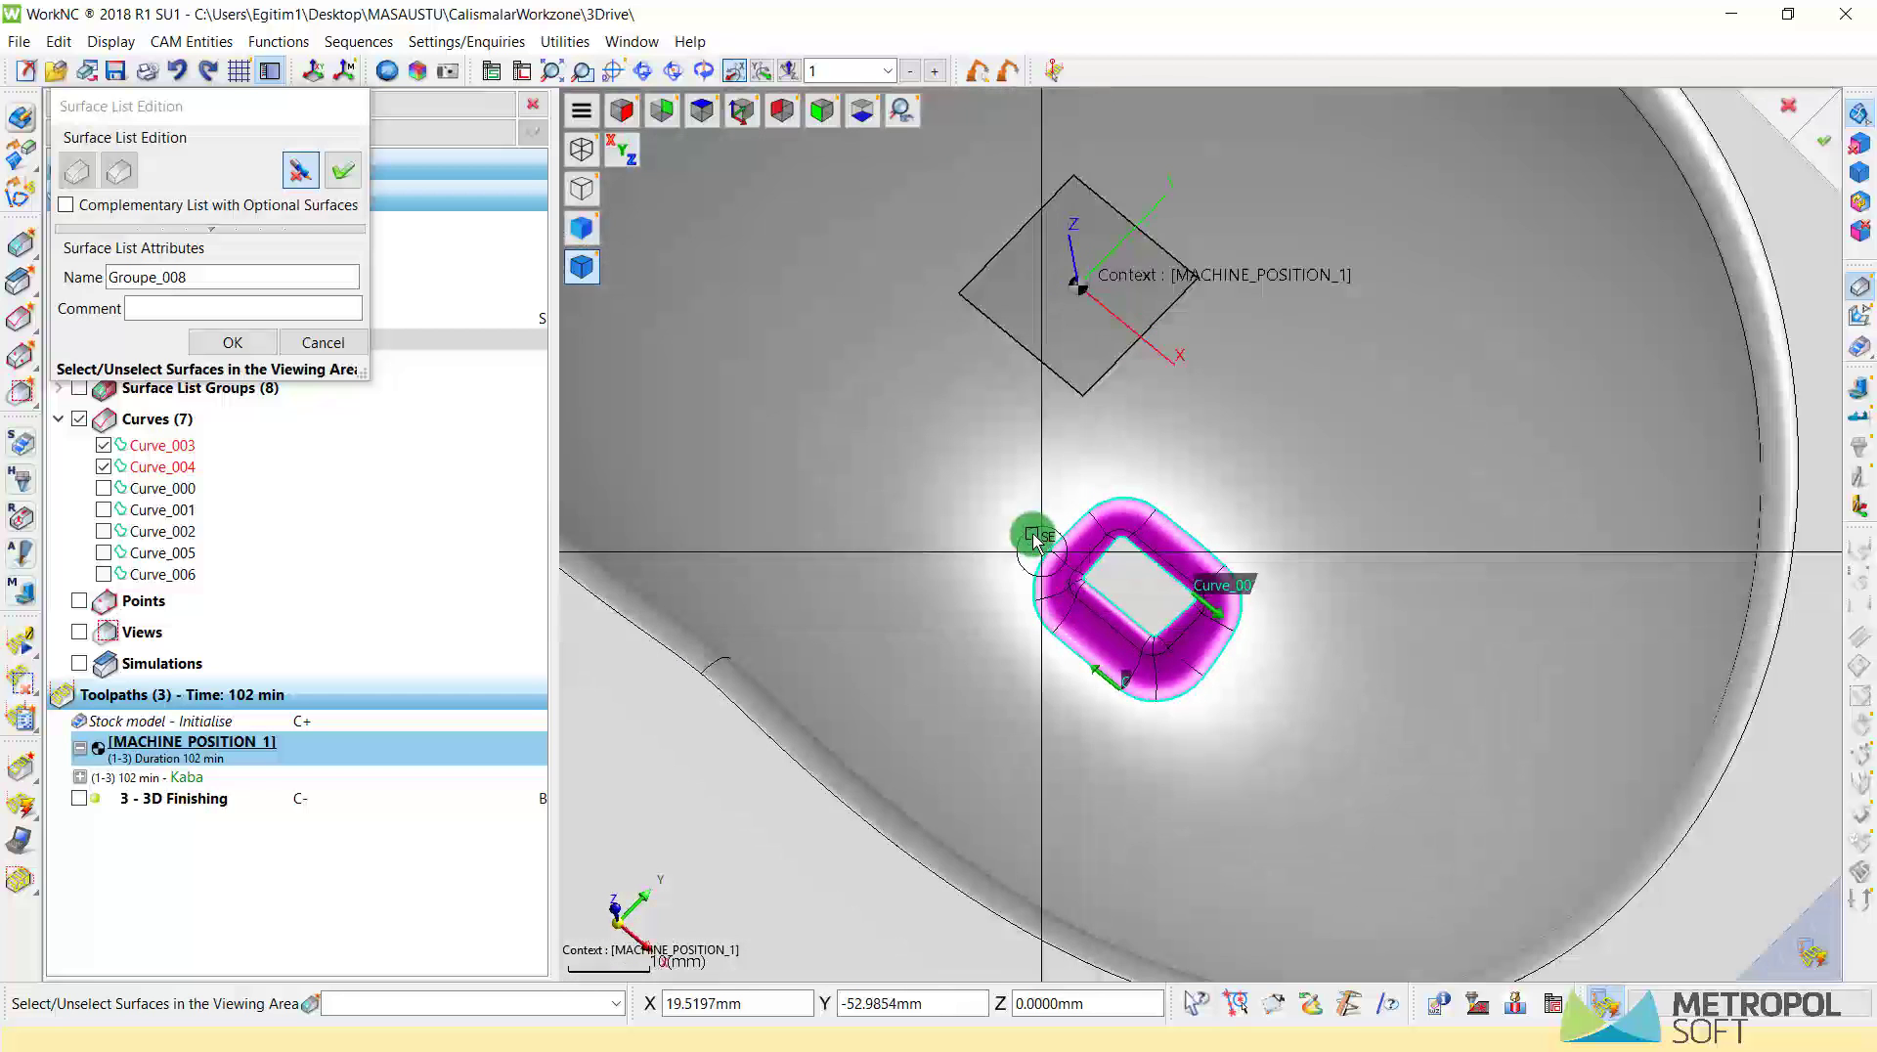
right_click(947, 444)
click(244, 344)
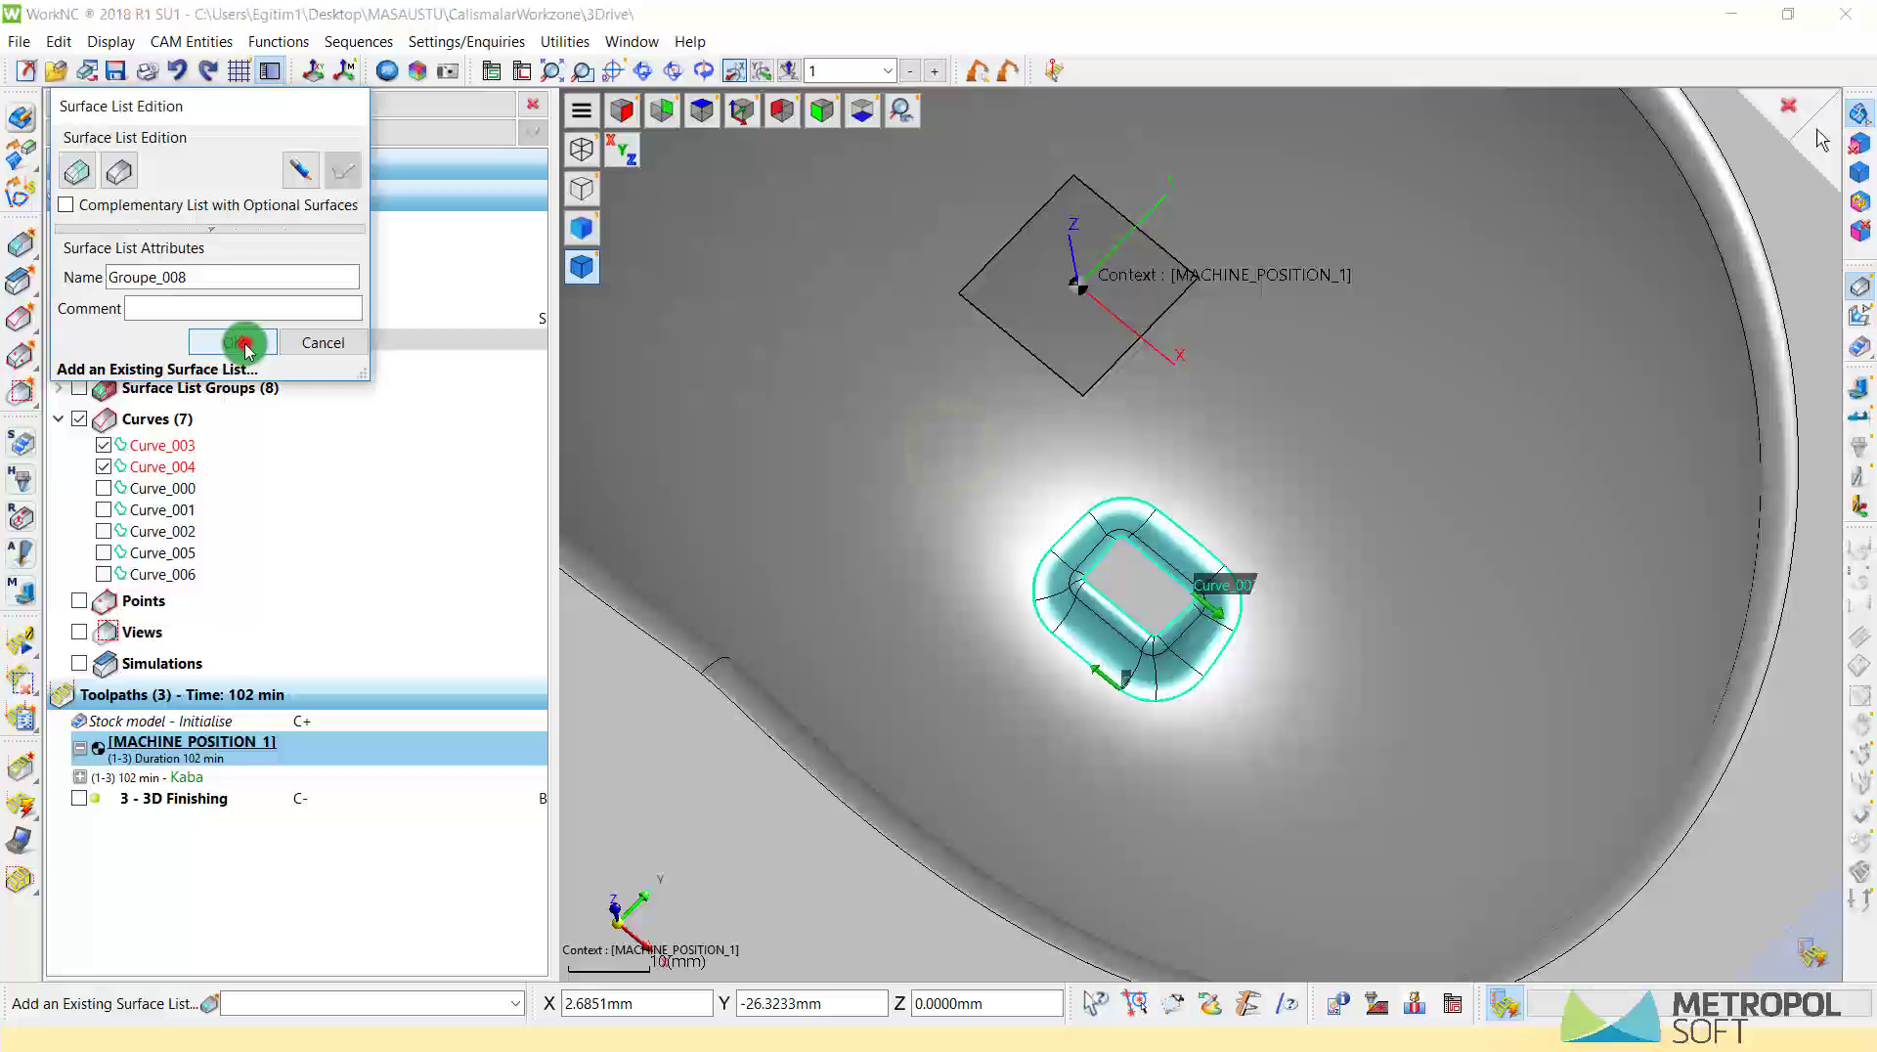
right_click(877, 645)
- Save the toolpath settings and compute both pending 3D Finishing toolpaths, totalling 3 h 24 min
click(726, 970)
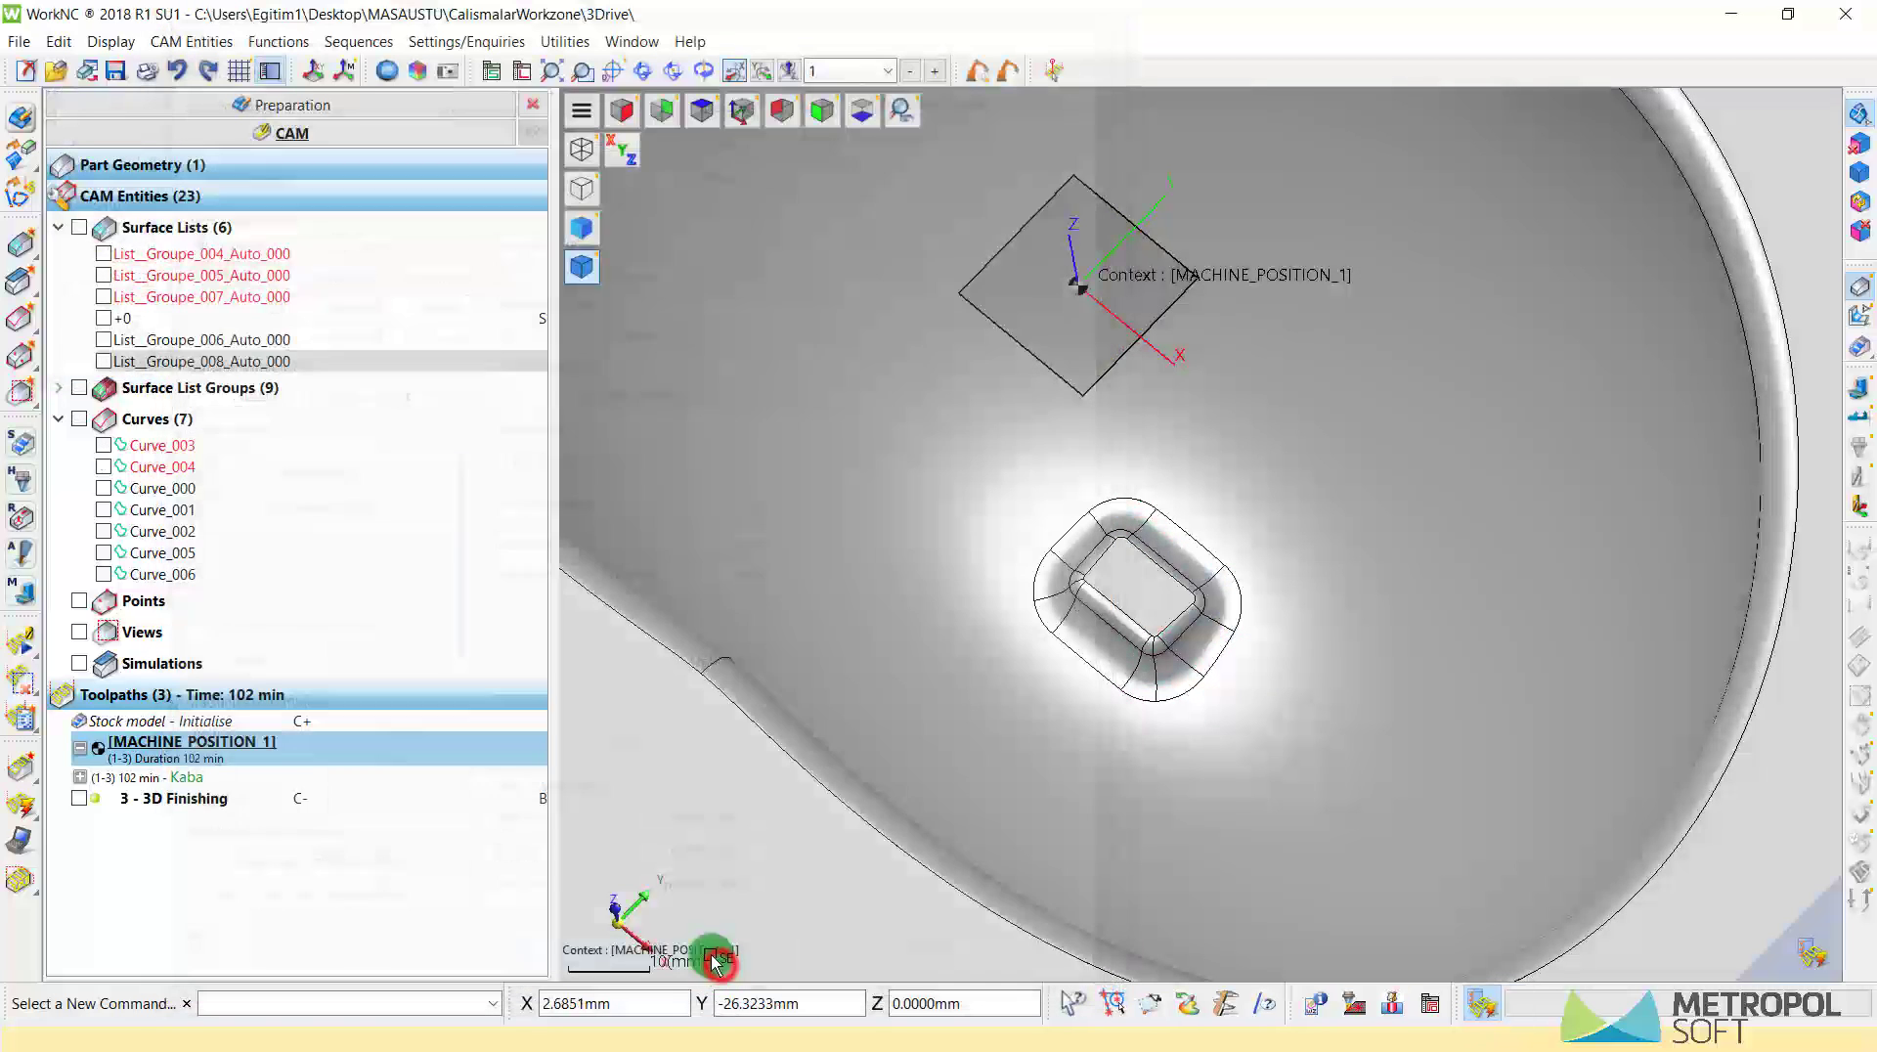
click(283, 198)
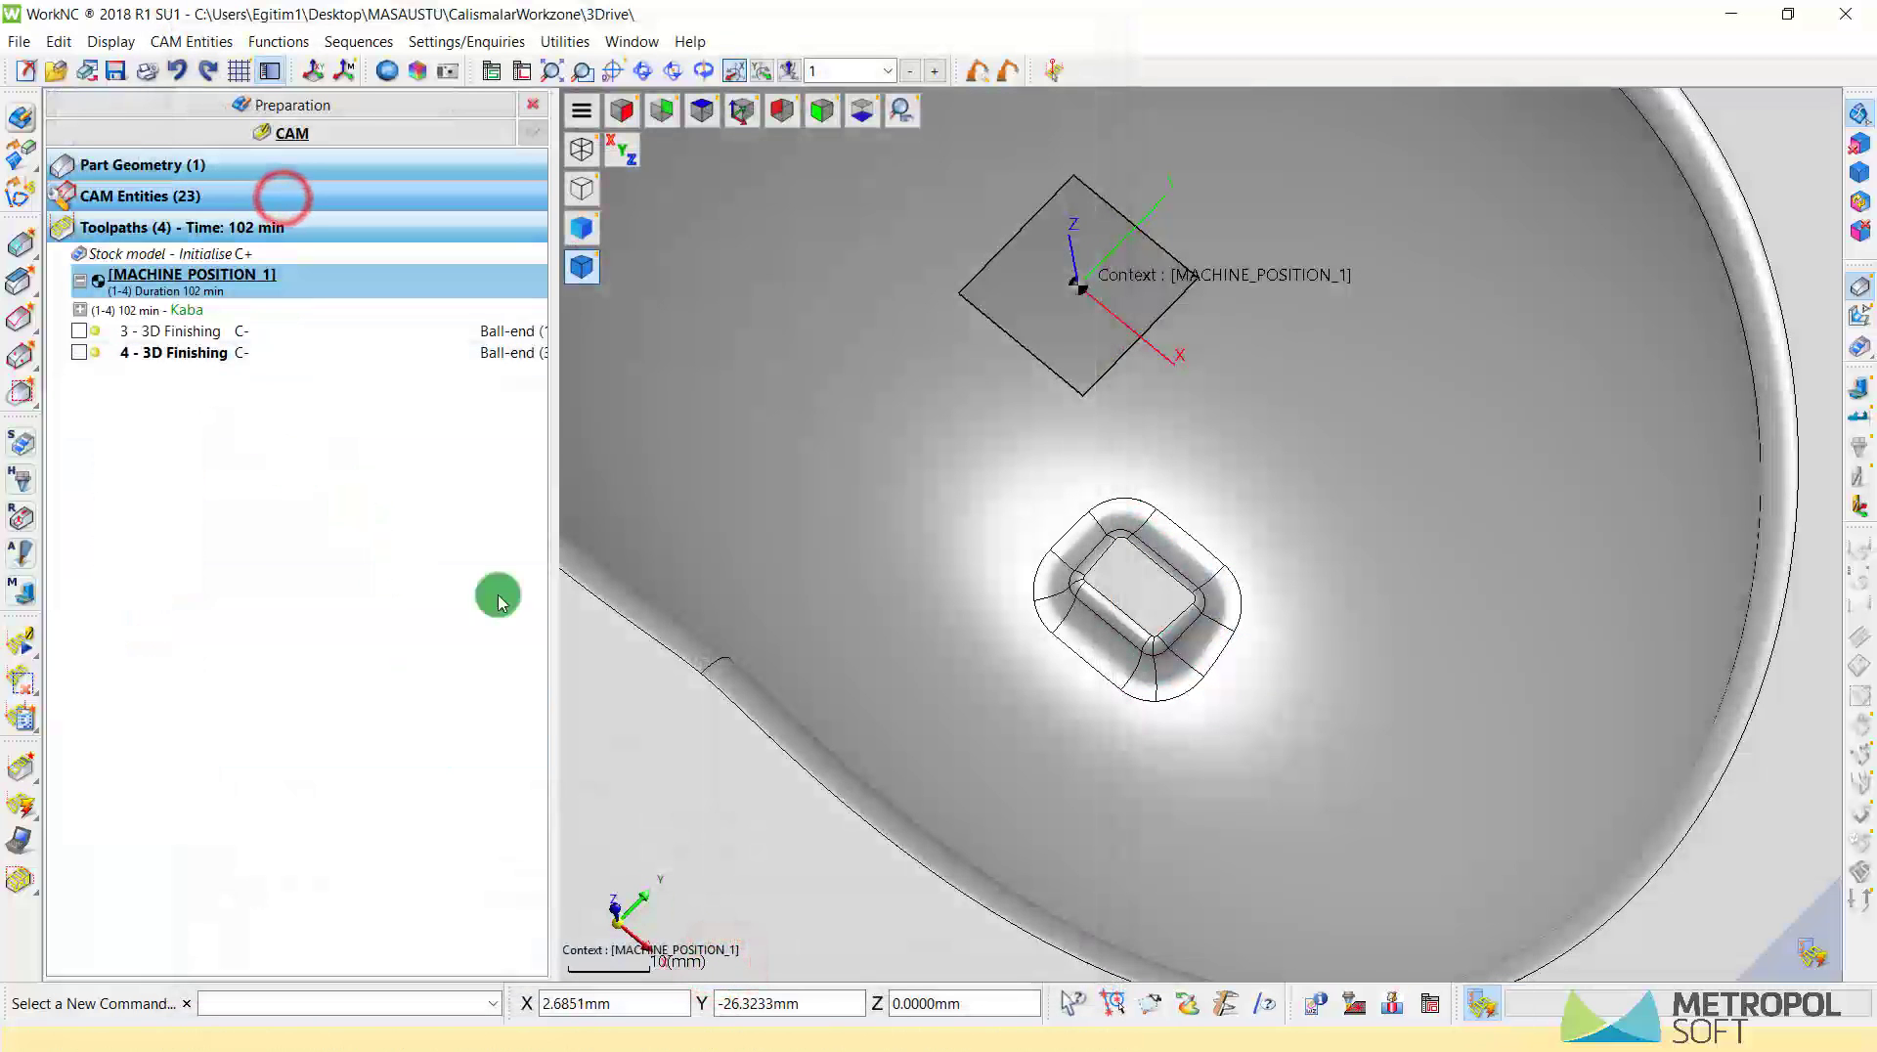
scroll(1017, 628, down, 3)
scroll(1019, 586, down, 3)
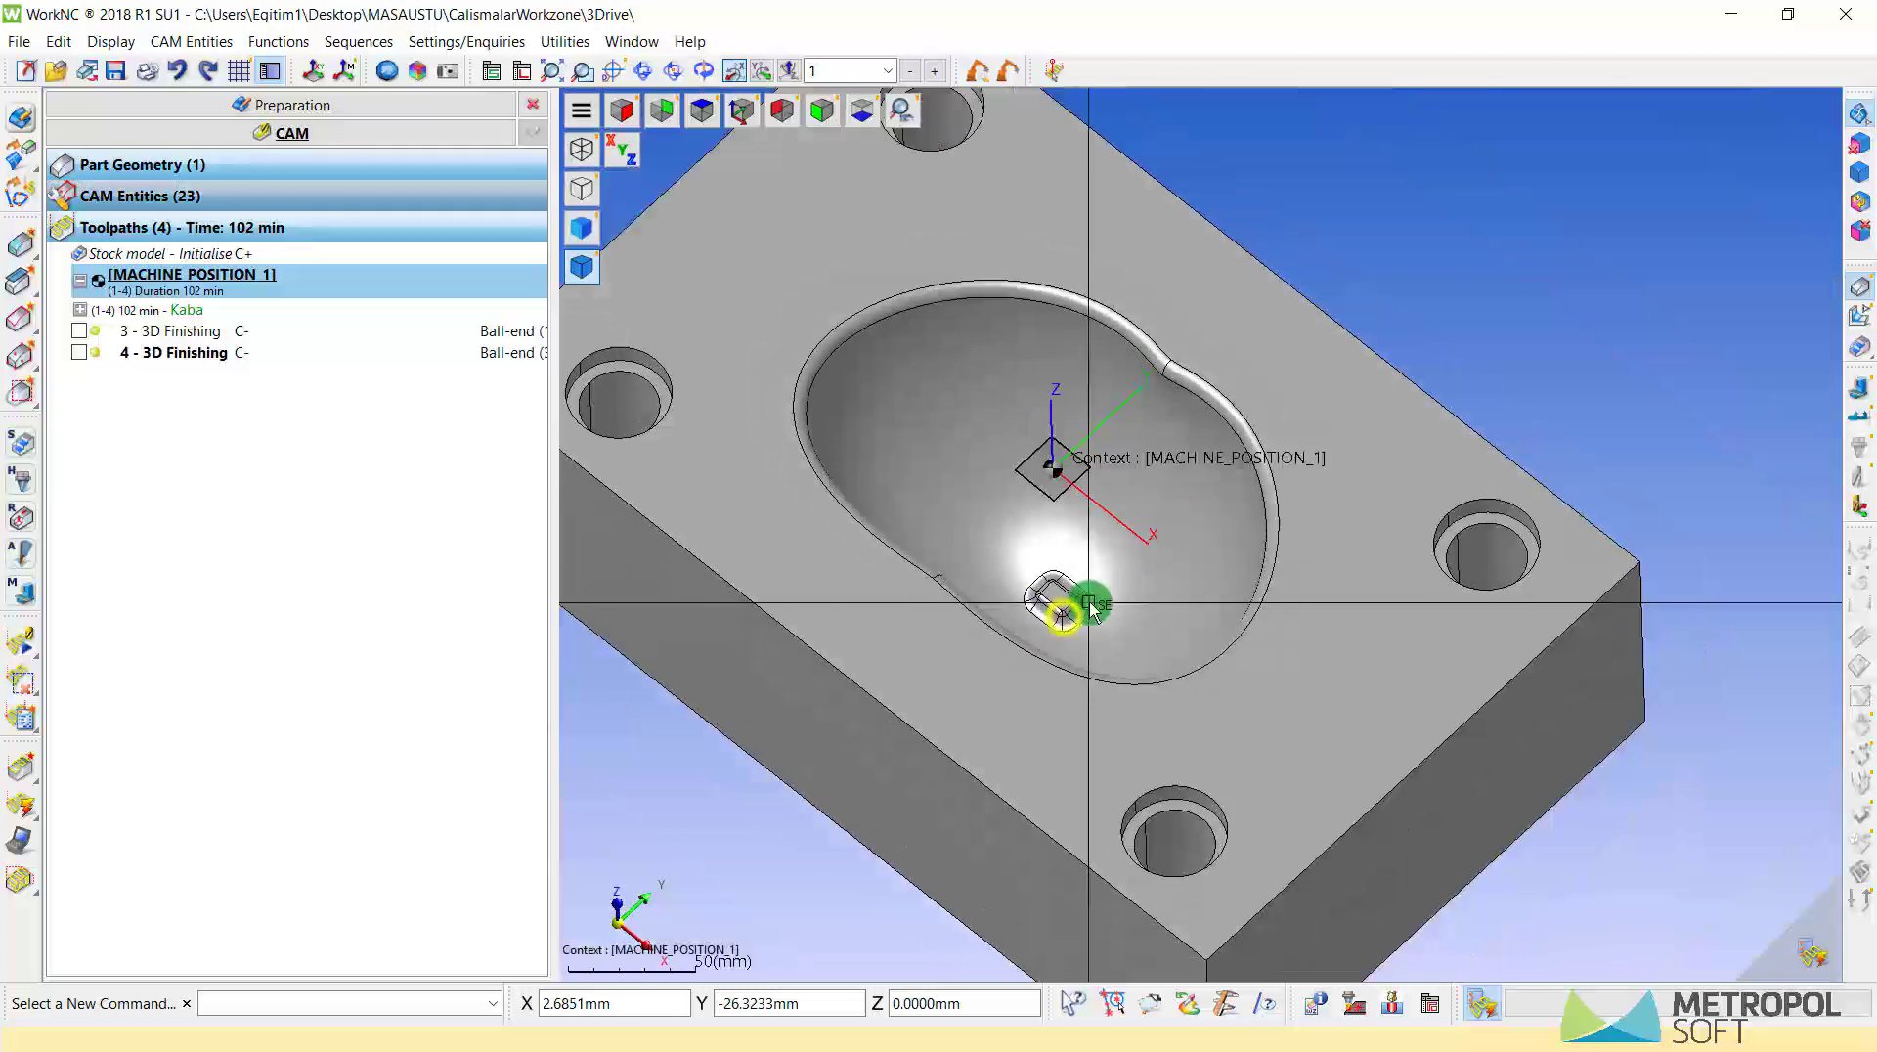
scroll(1092, 611, down, 1)
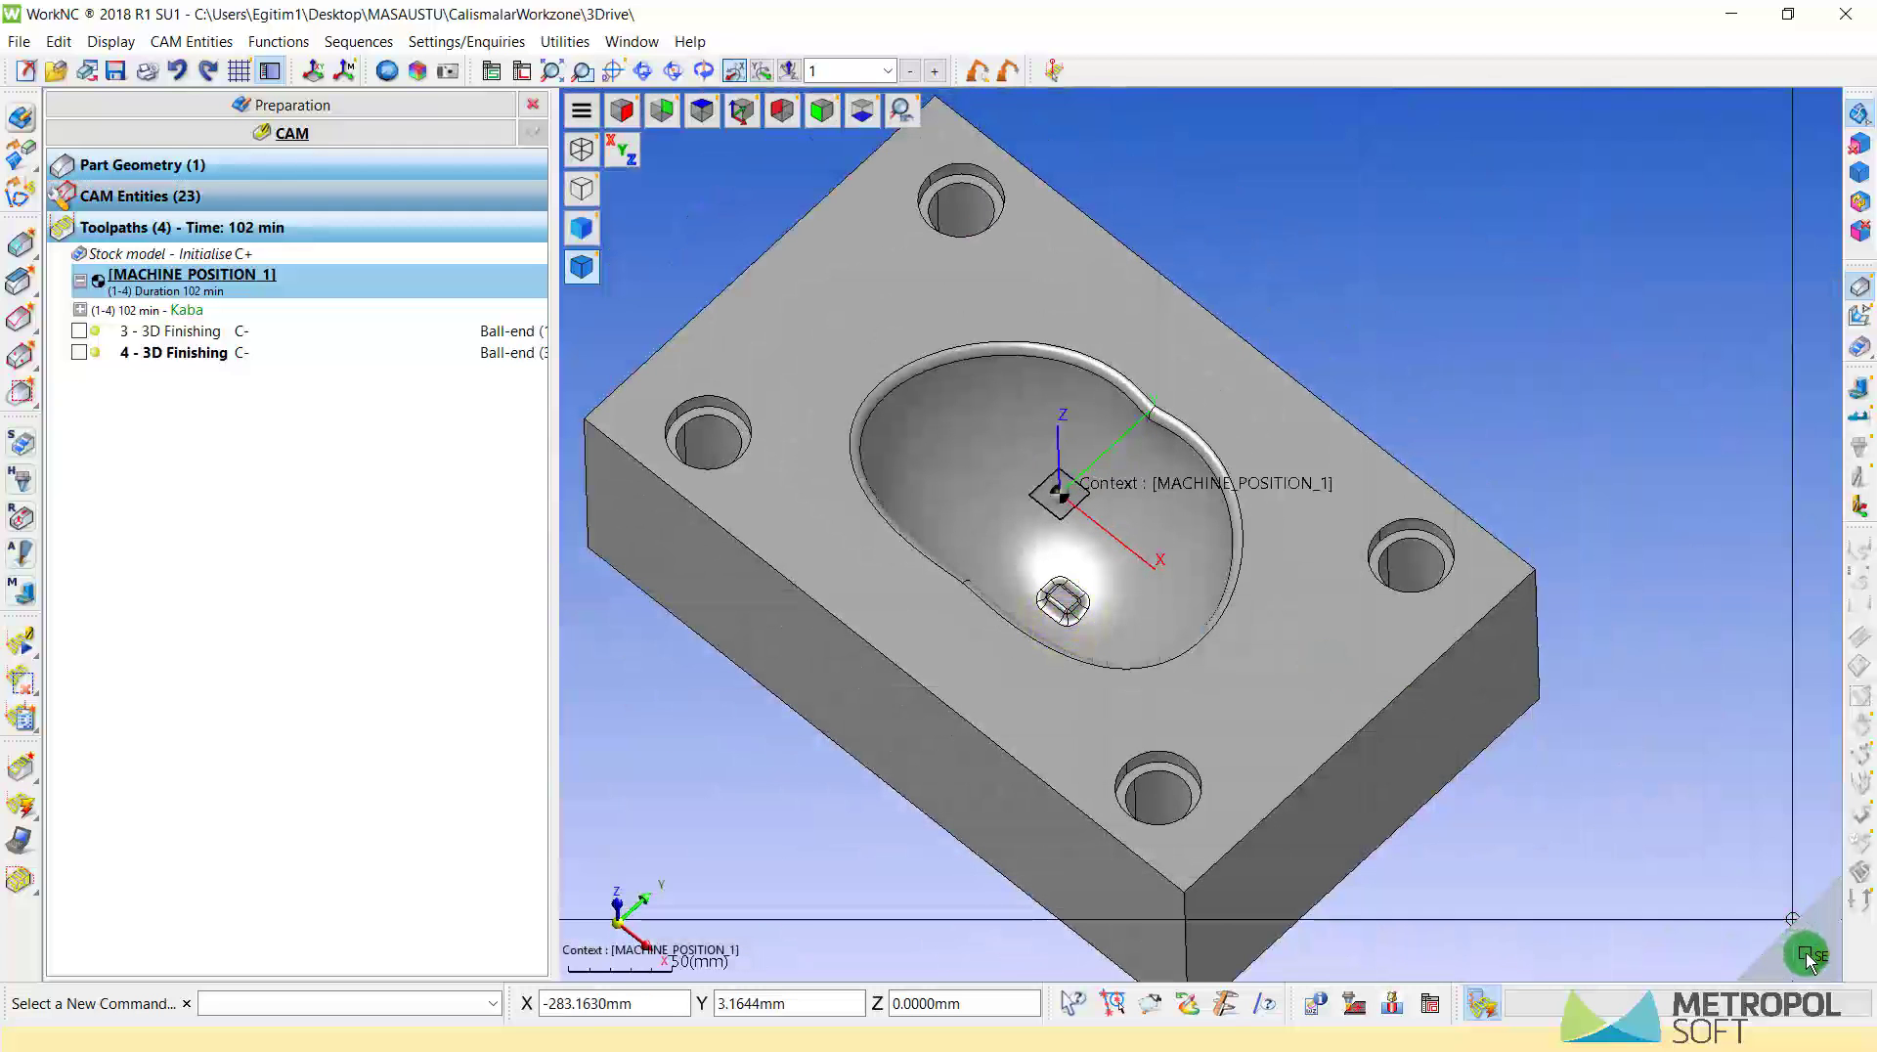
click(1807, 956)
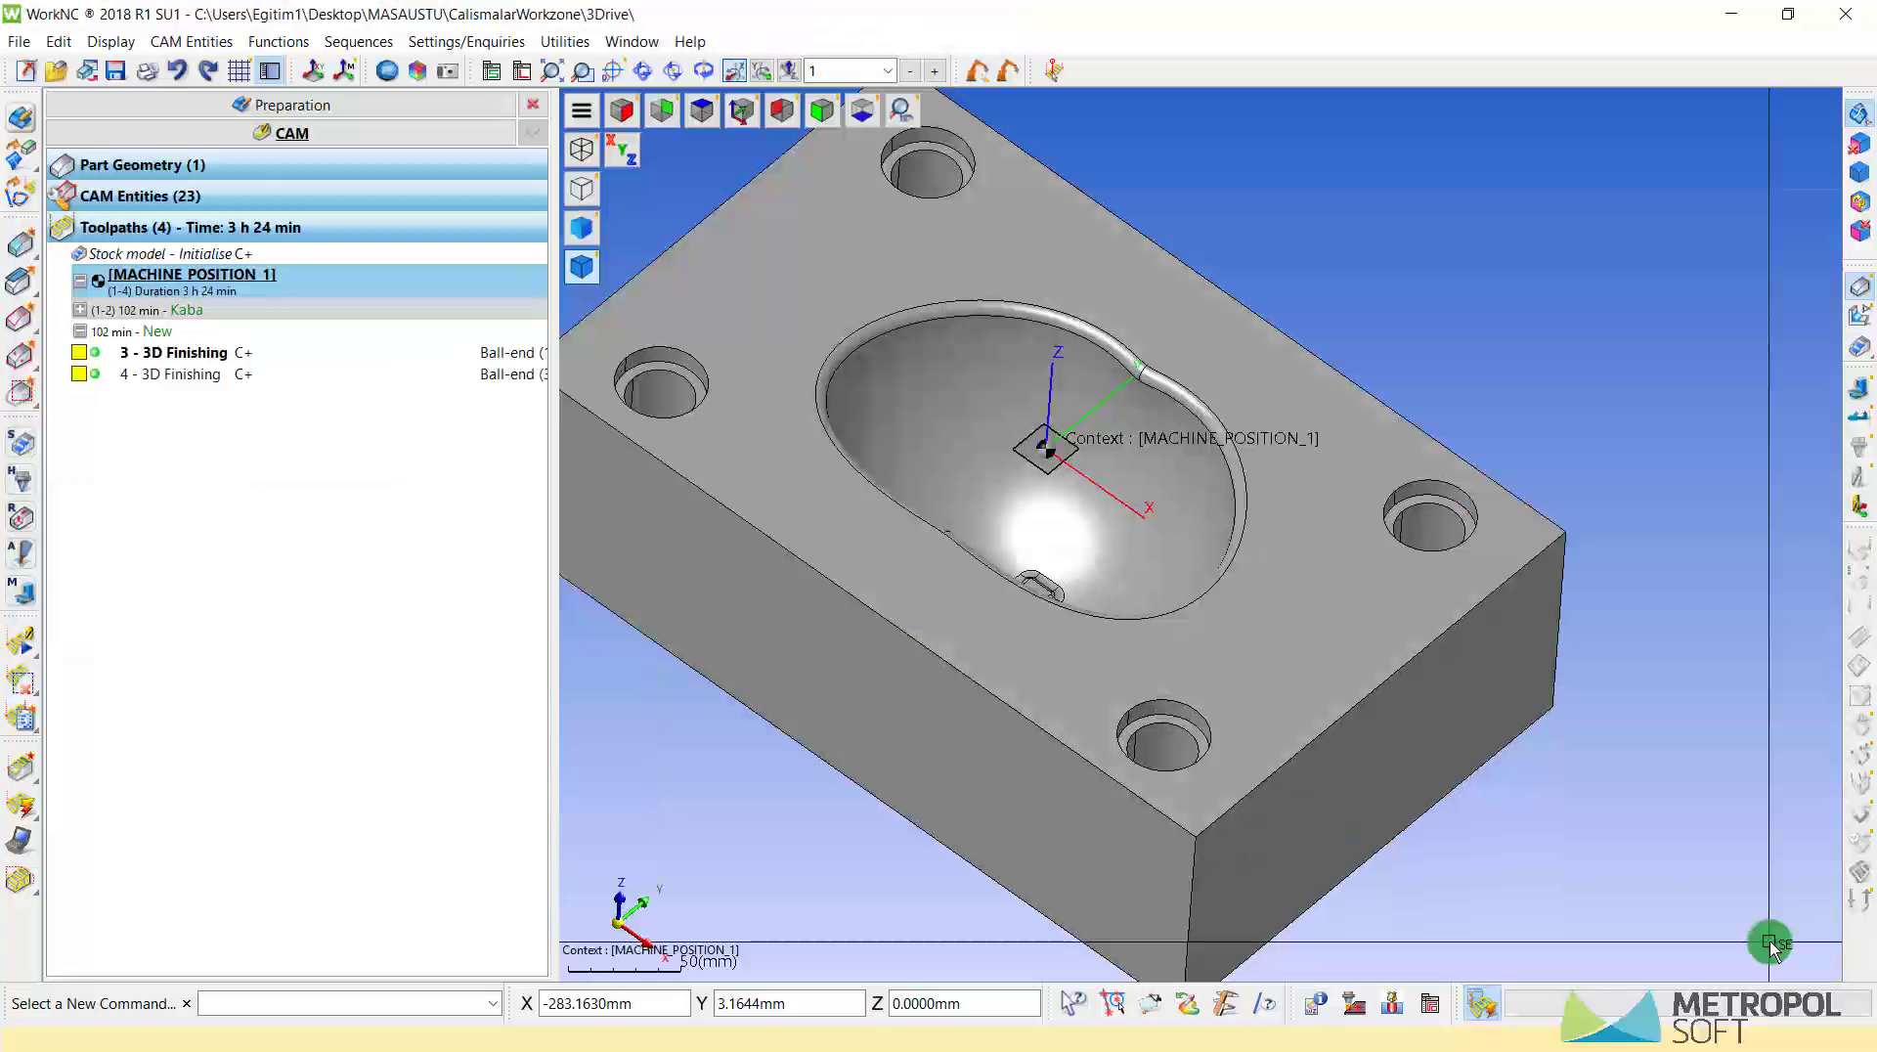
- Display toolpath 3 (3D Finishing) and launch its Simulate replay
click(179, 360)
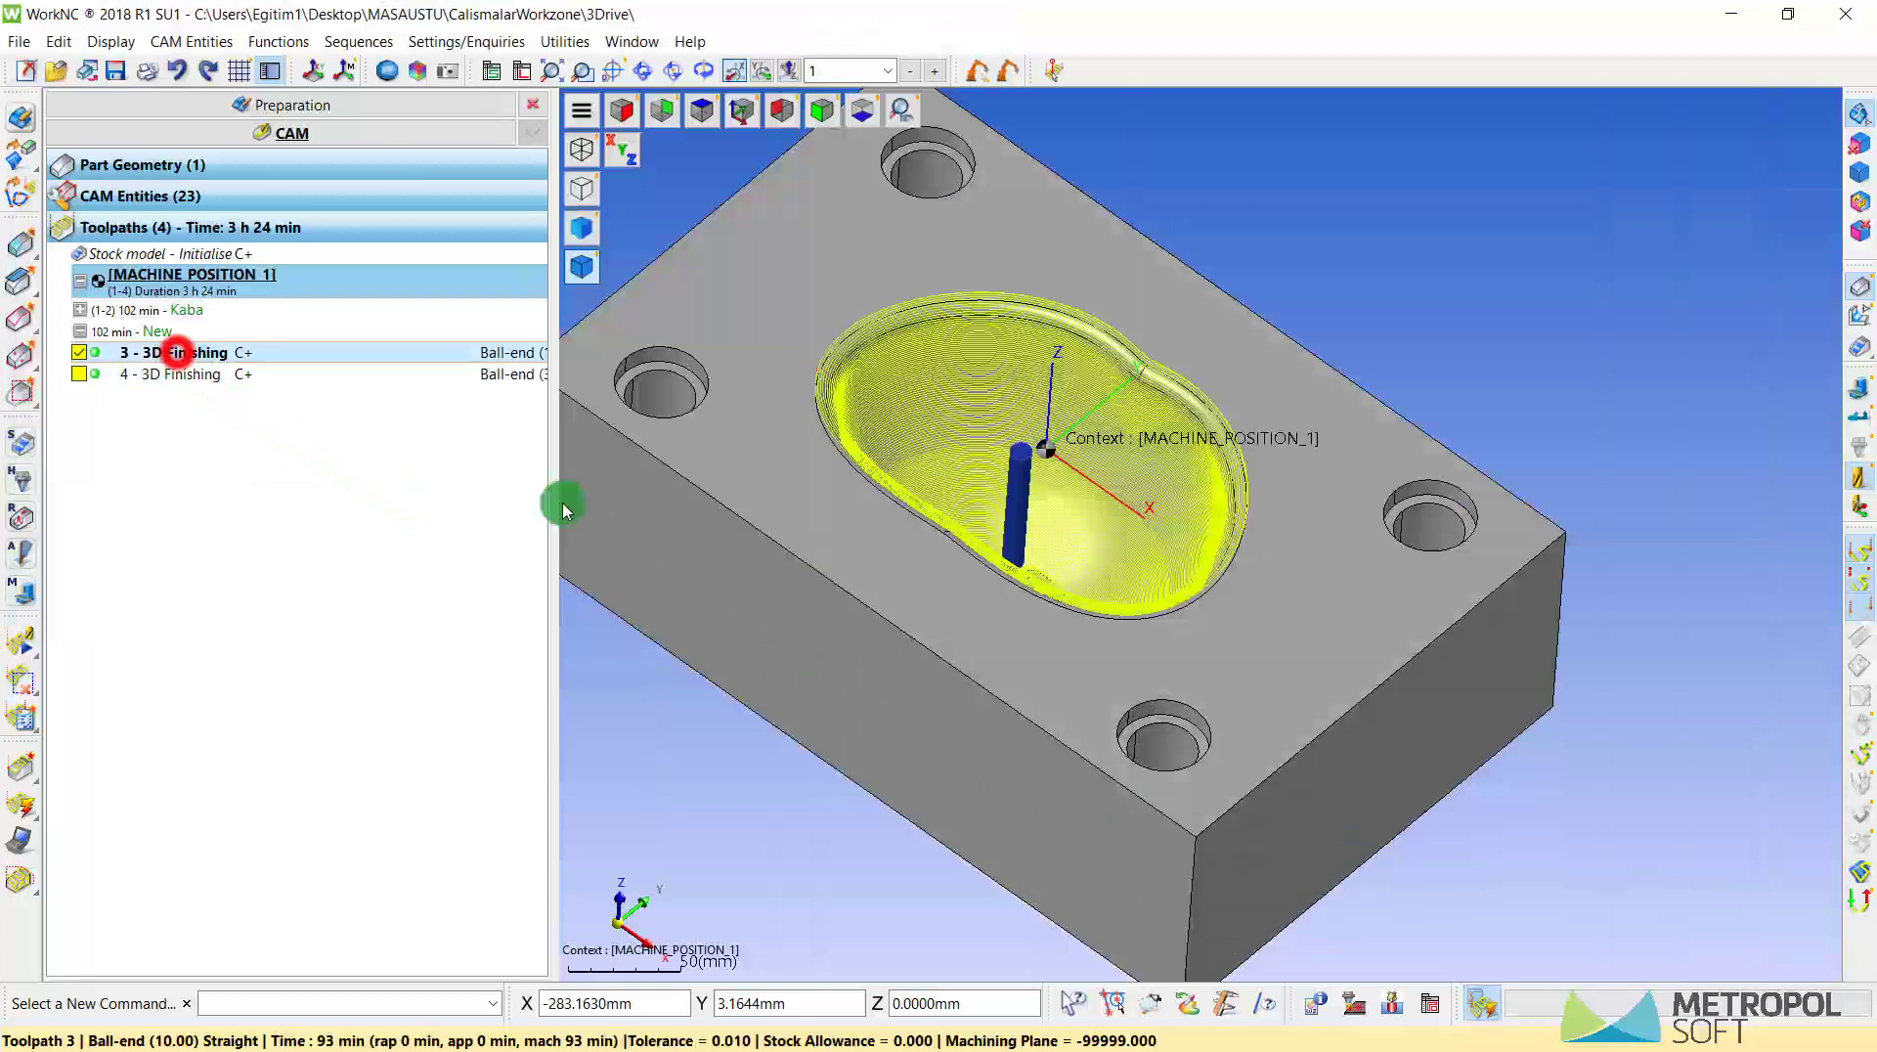
middle_drag(1069, 512, 1110, 537)
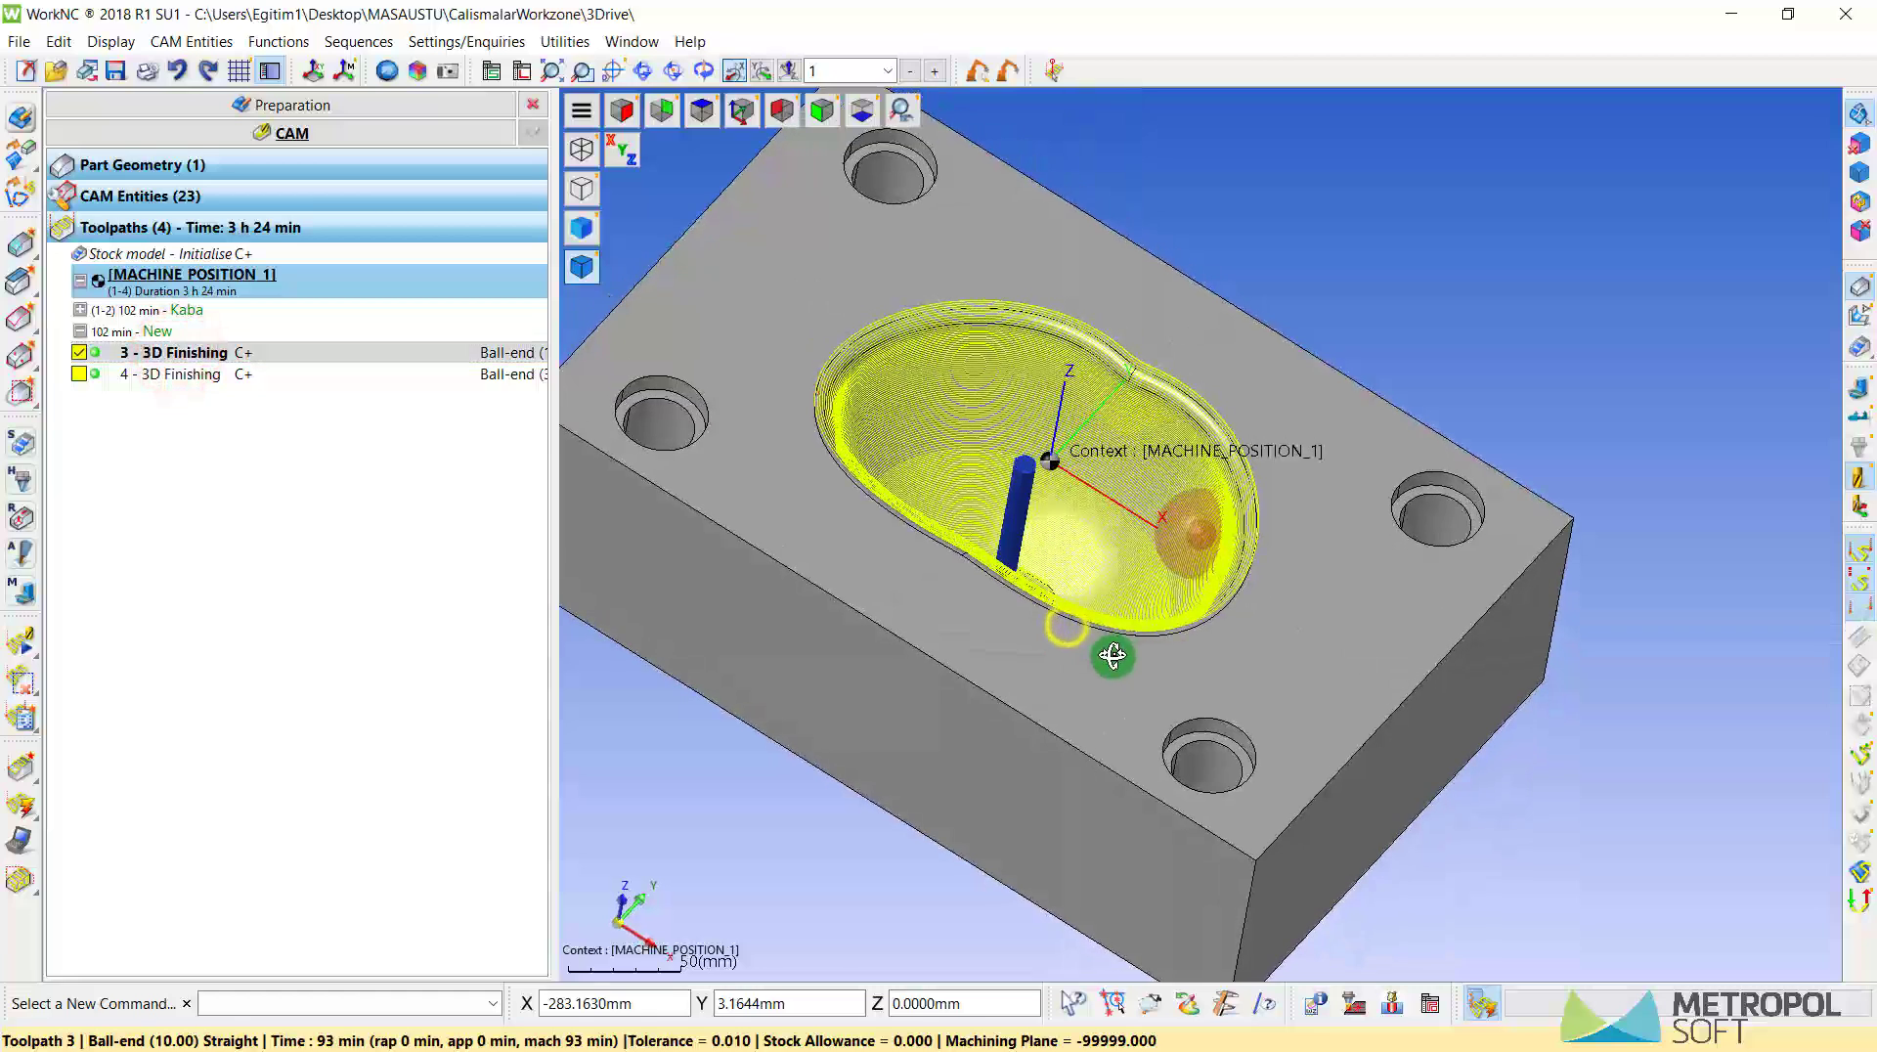
right_click(182, 360)
click(261, 626)
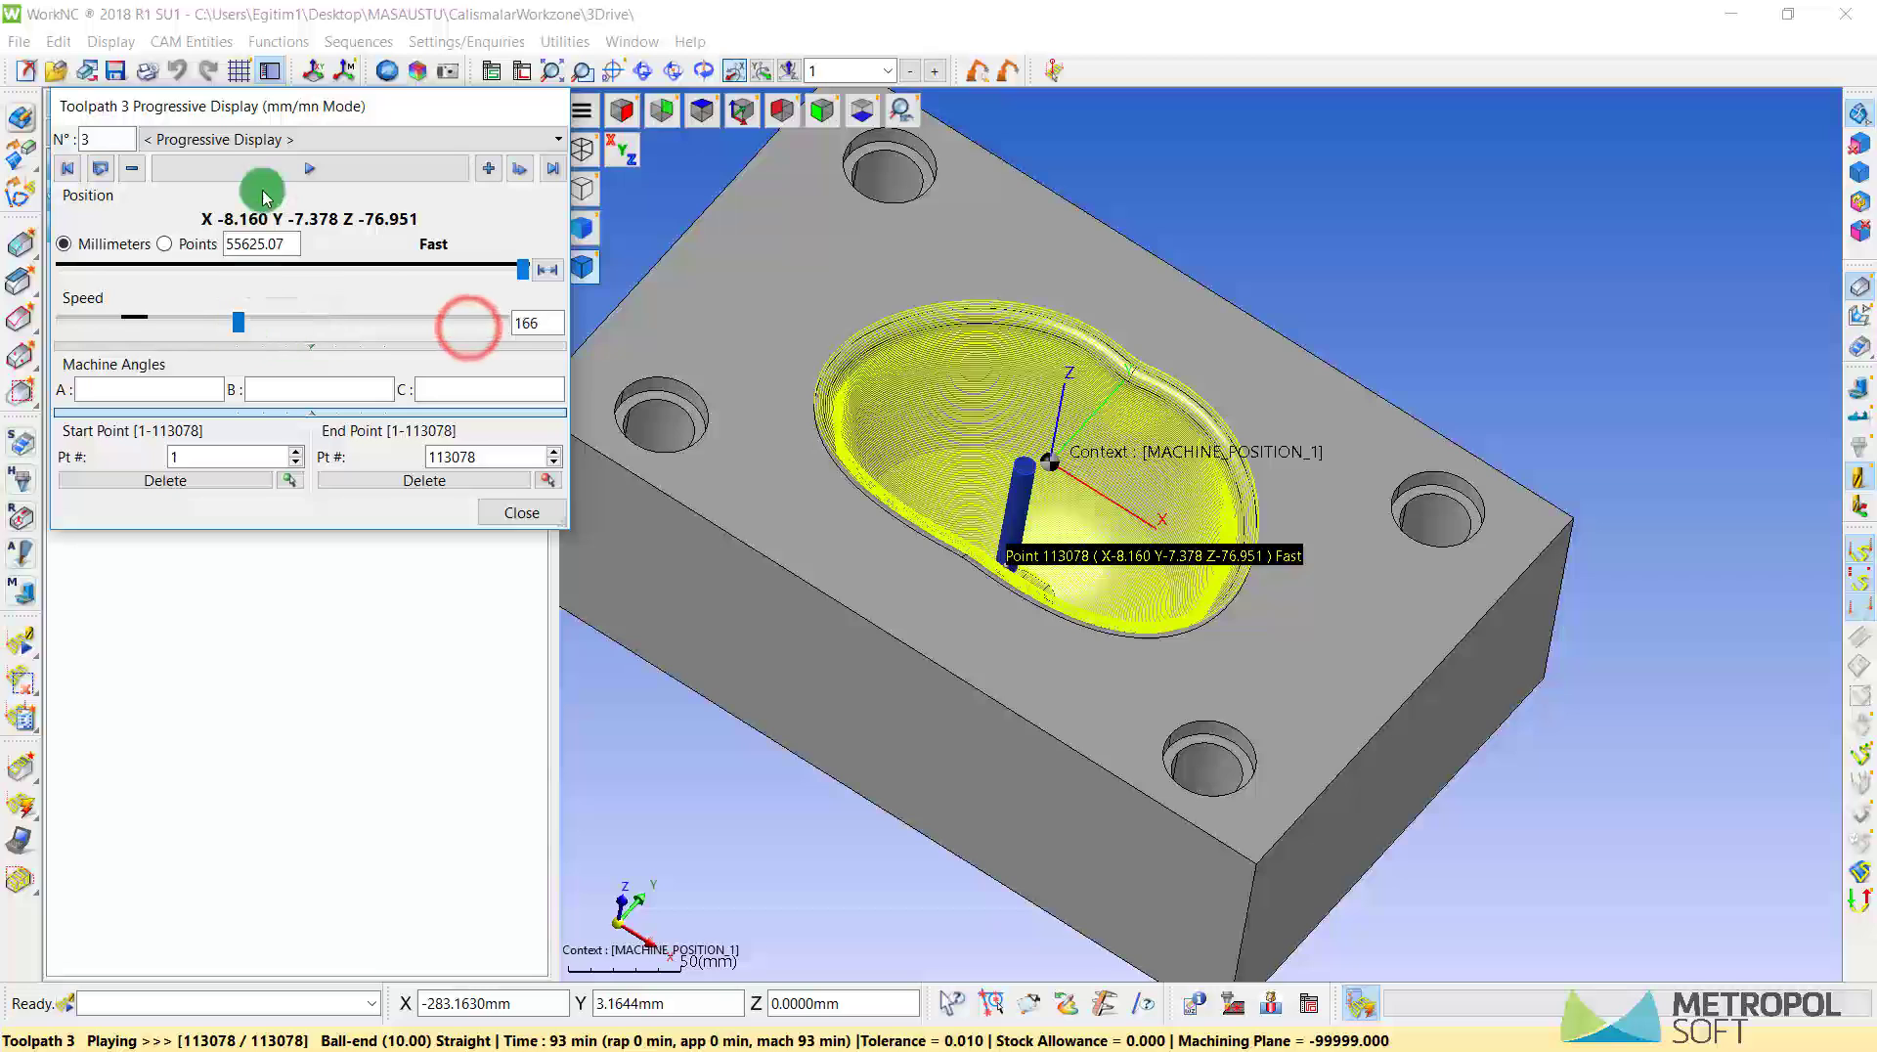
- Restart toolpath 3's playback from the first point at maximum speed
click(262, 170)
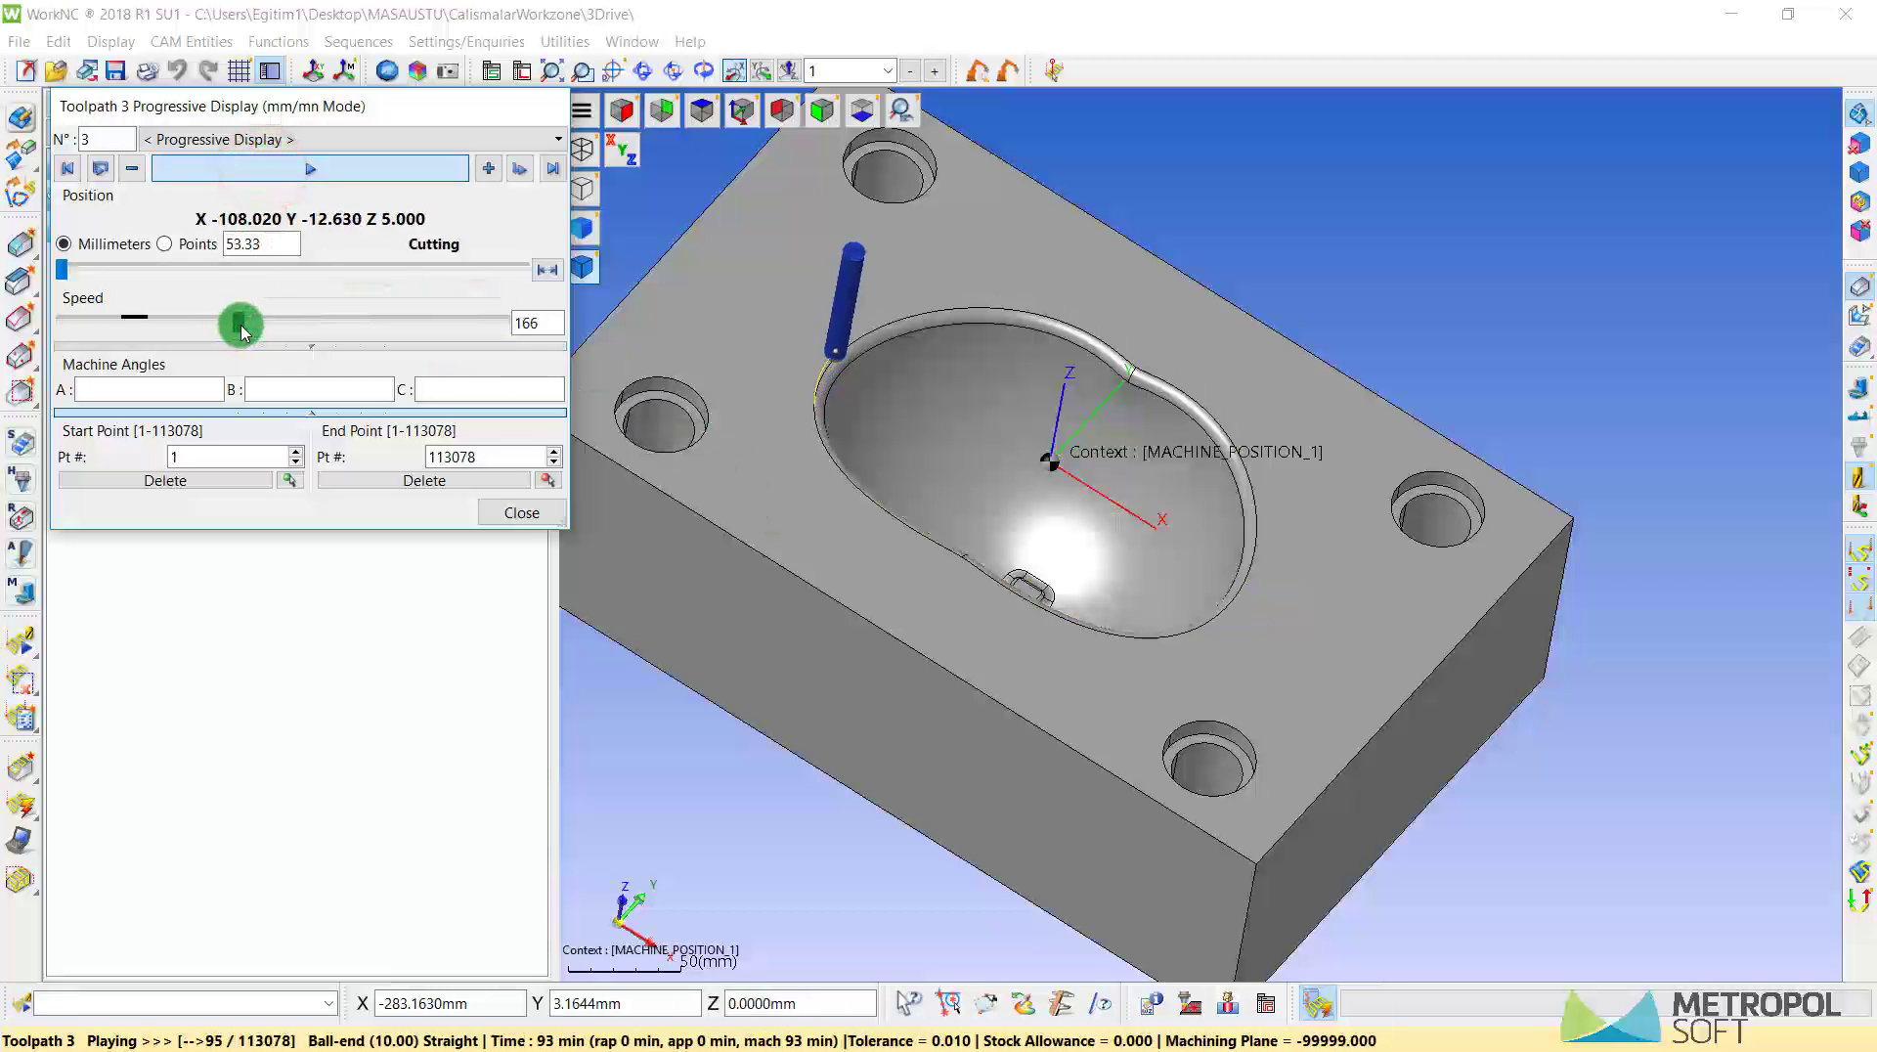
drag(242, 330, 277, 333)
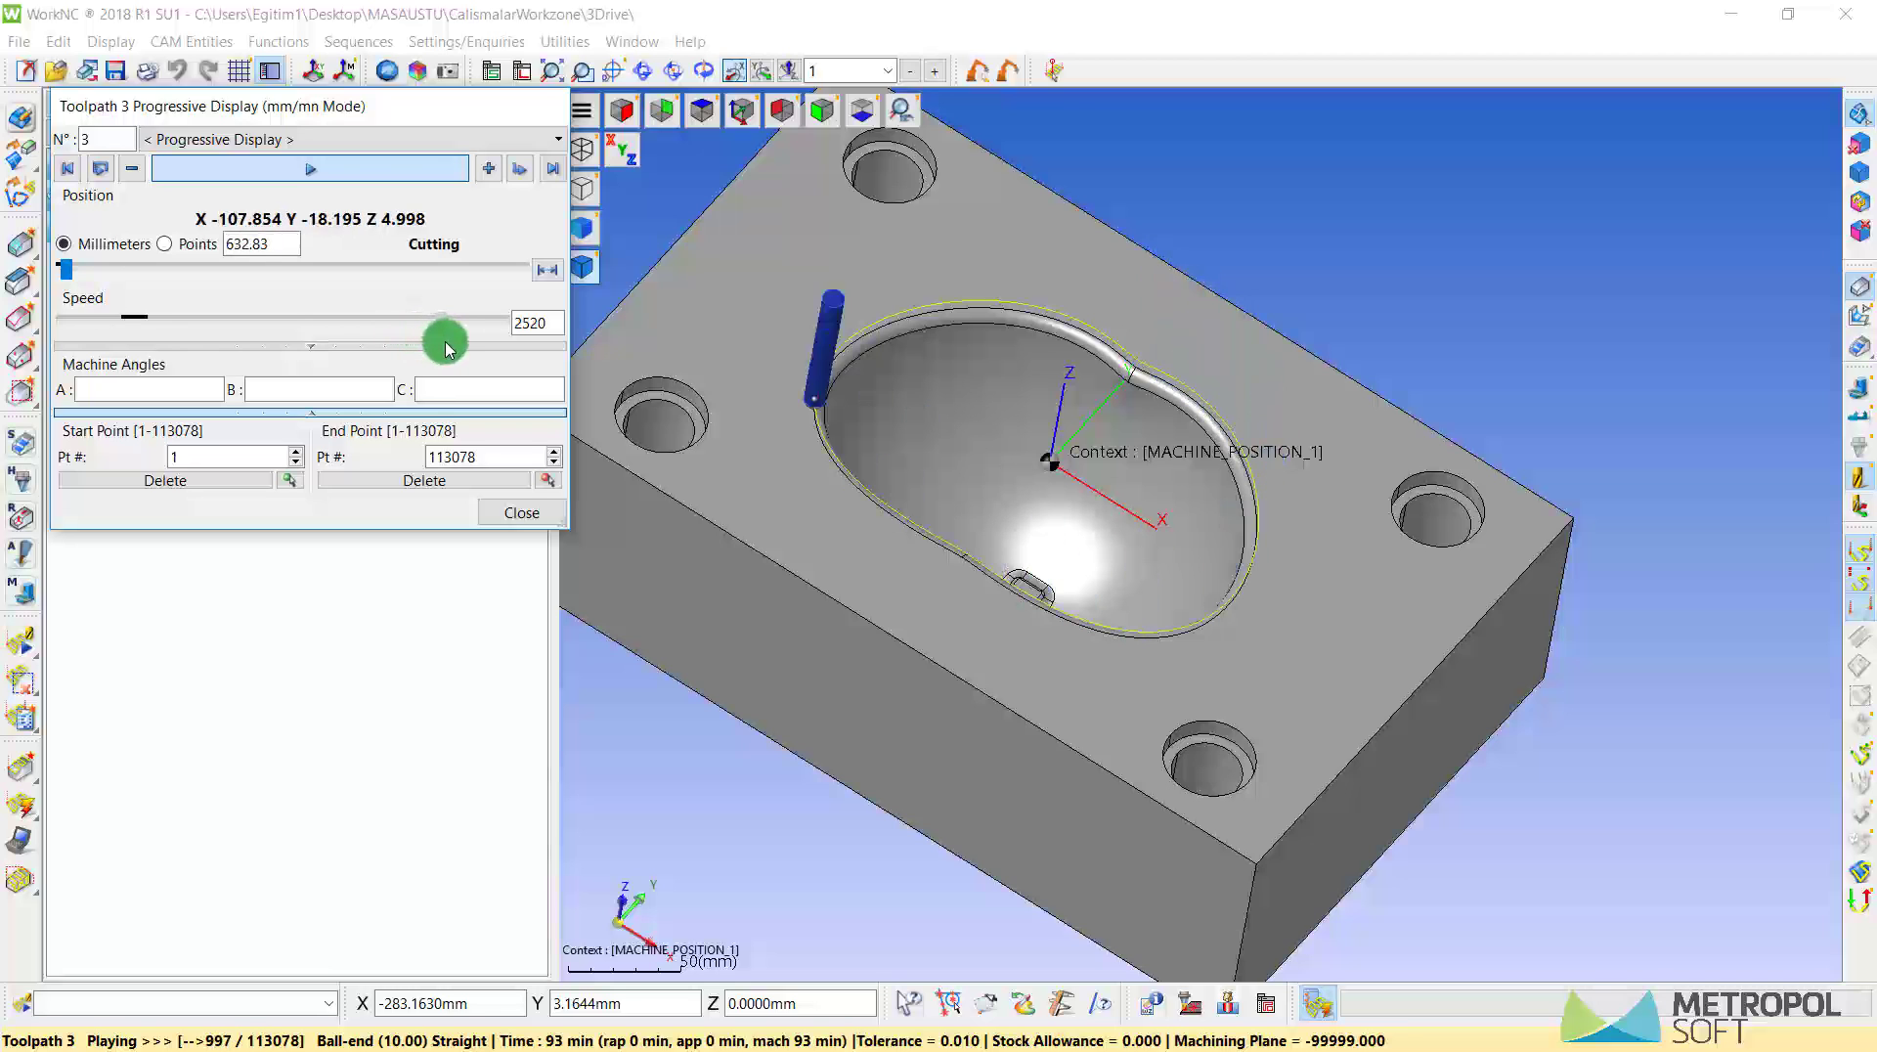
drag(446, 349, 459, 354)
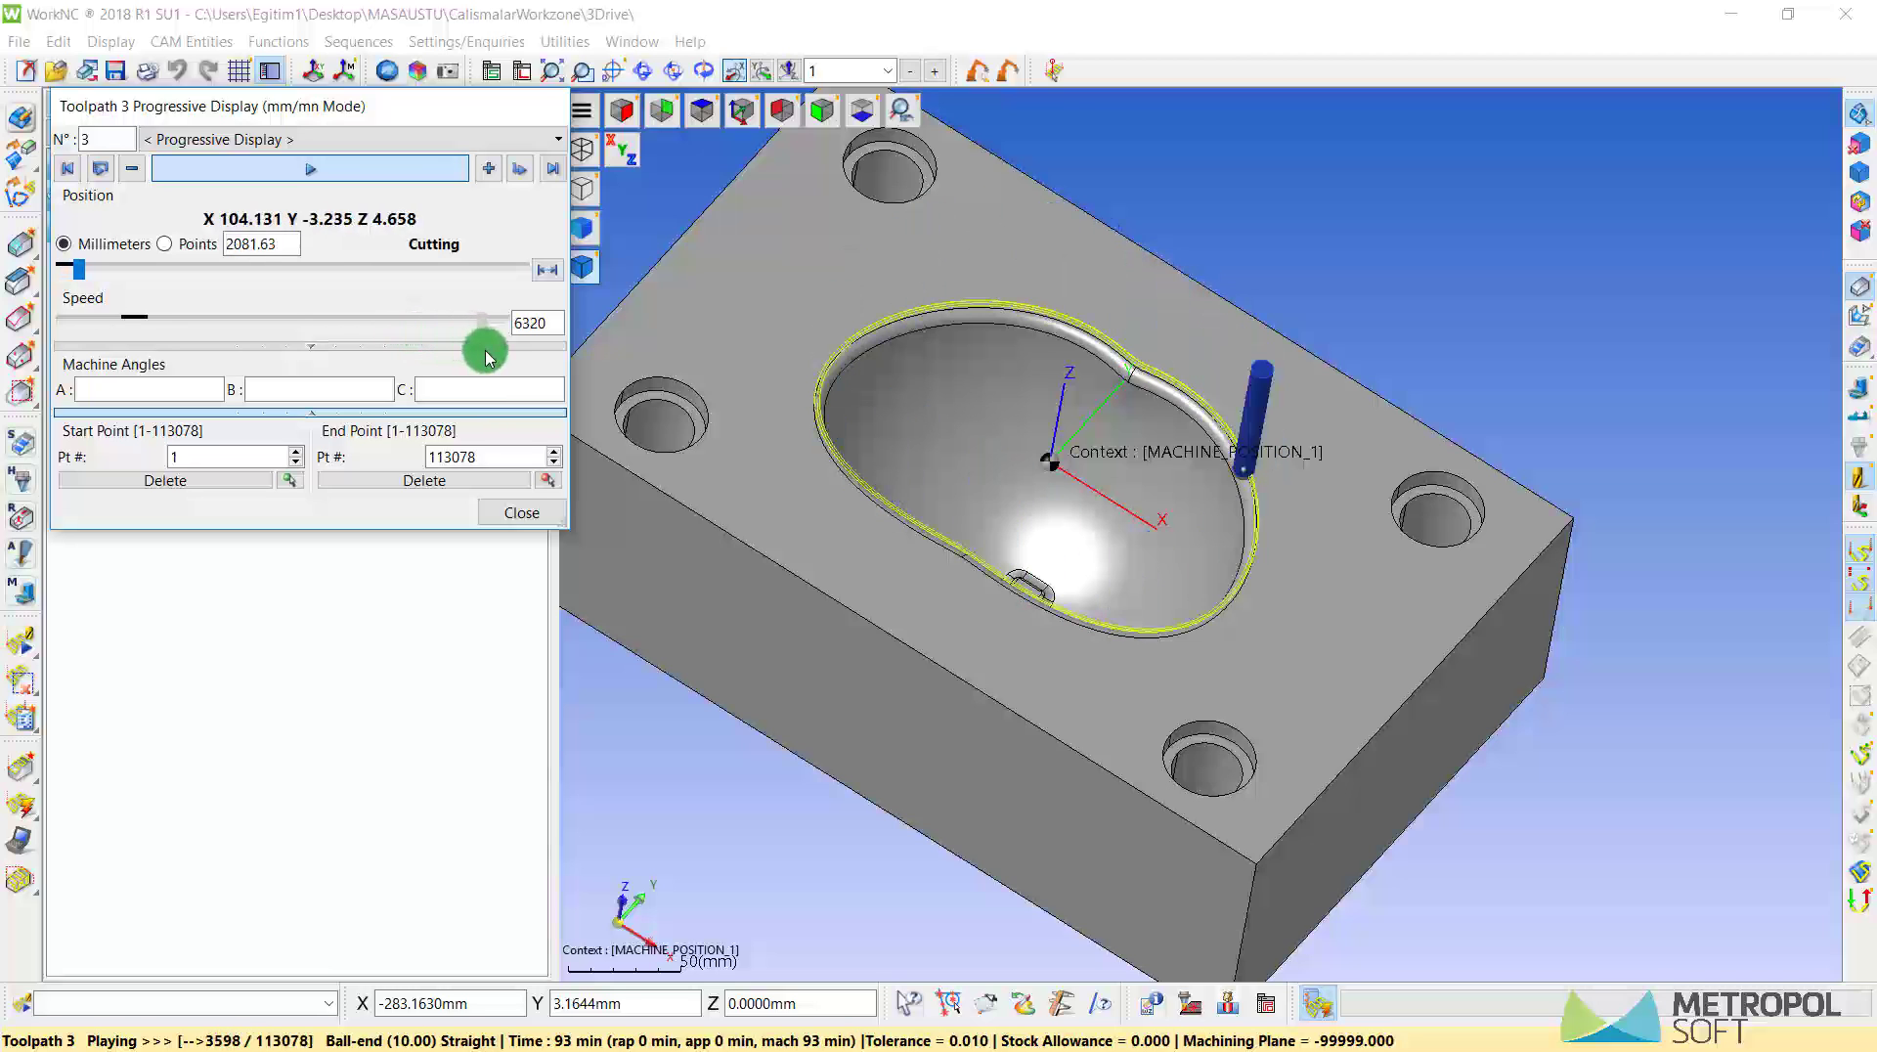
drag(499, 362, 547, 364)
middle_drag(888, 579, 841, 642)
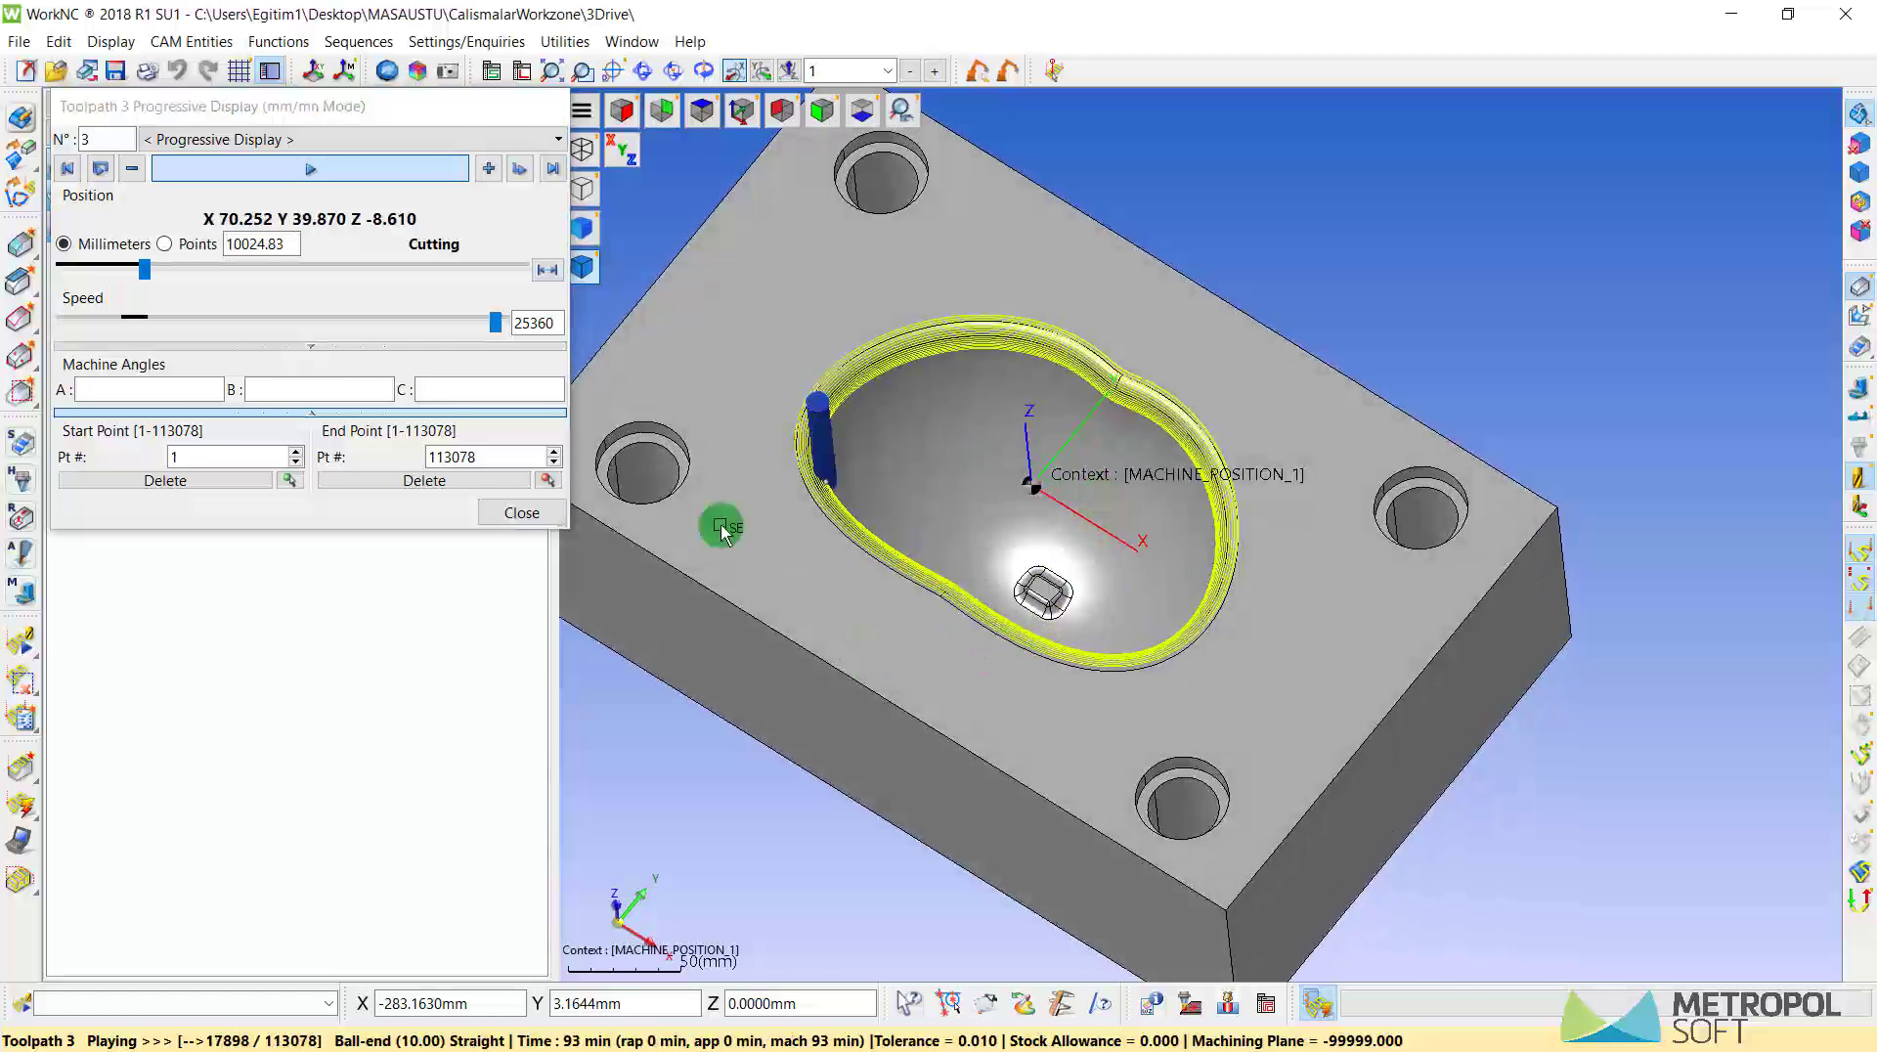
drag(491, 336, 526, 340)
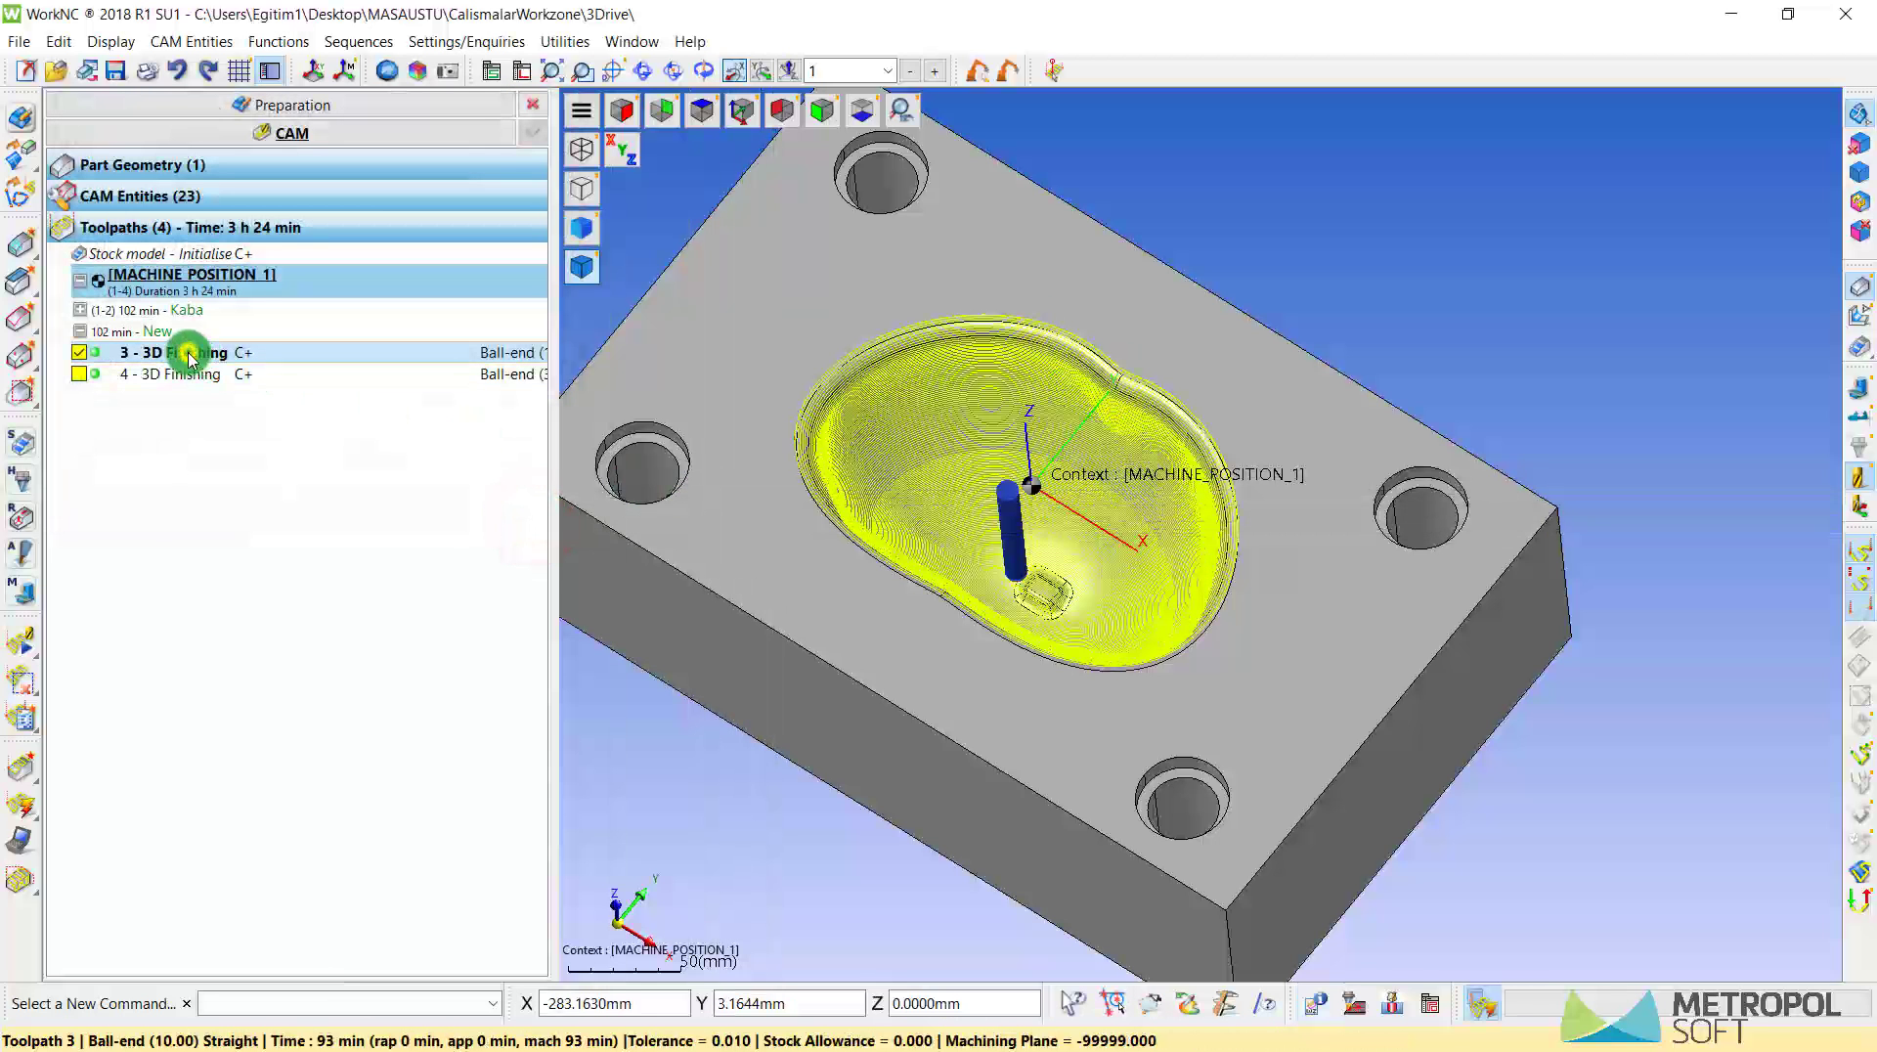
- Replay toolpath 3 from the start, zooming in on the tool's entry at the pocket edge
right_click(191, 359)
click(283, 624)
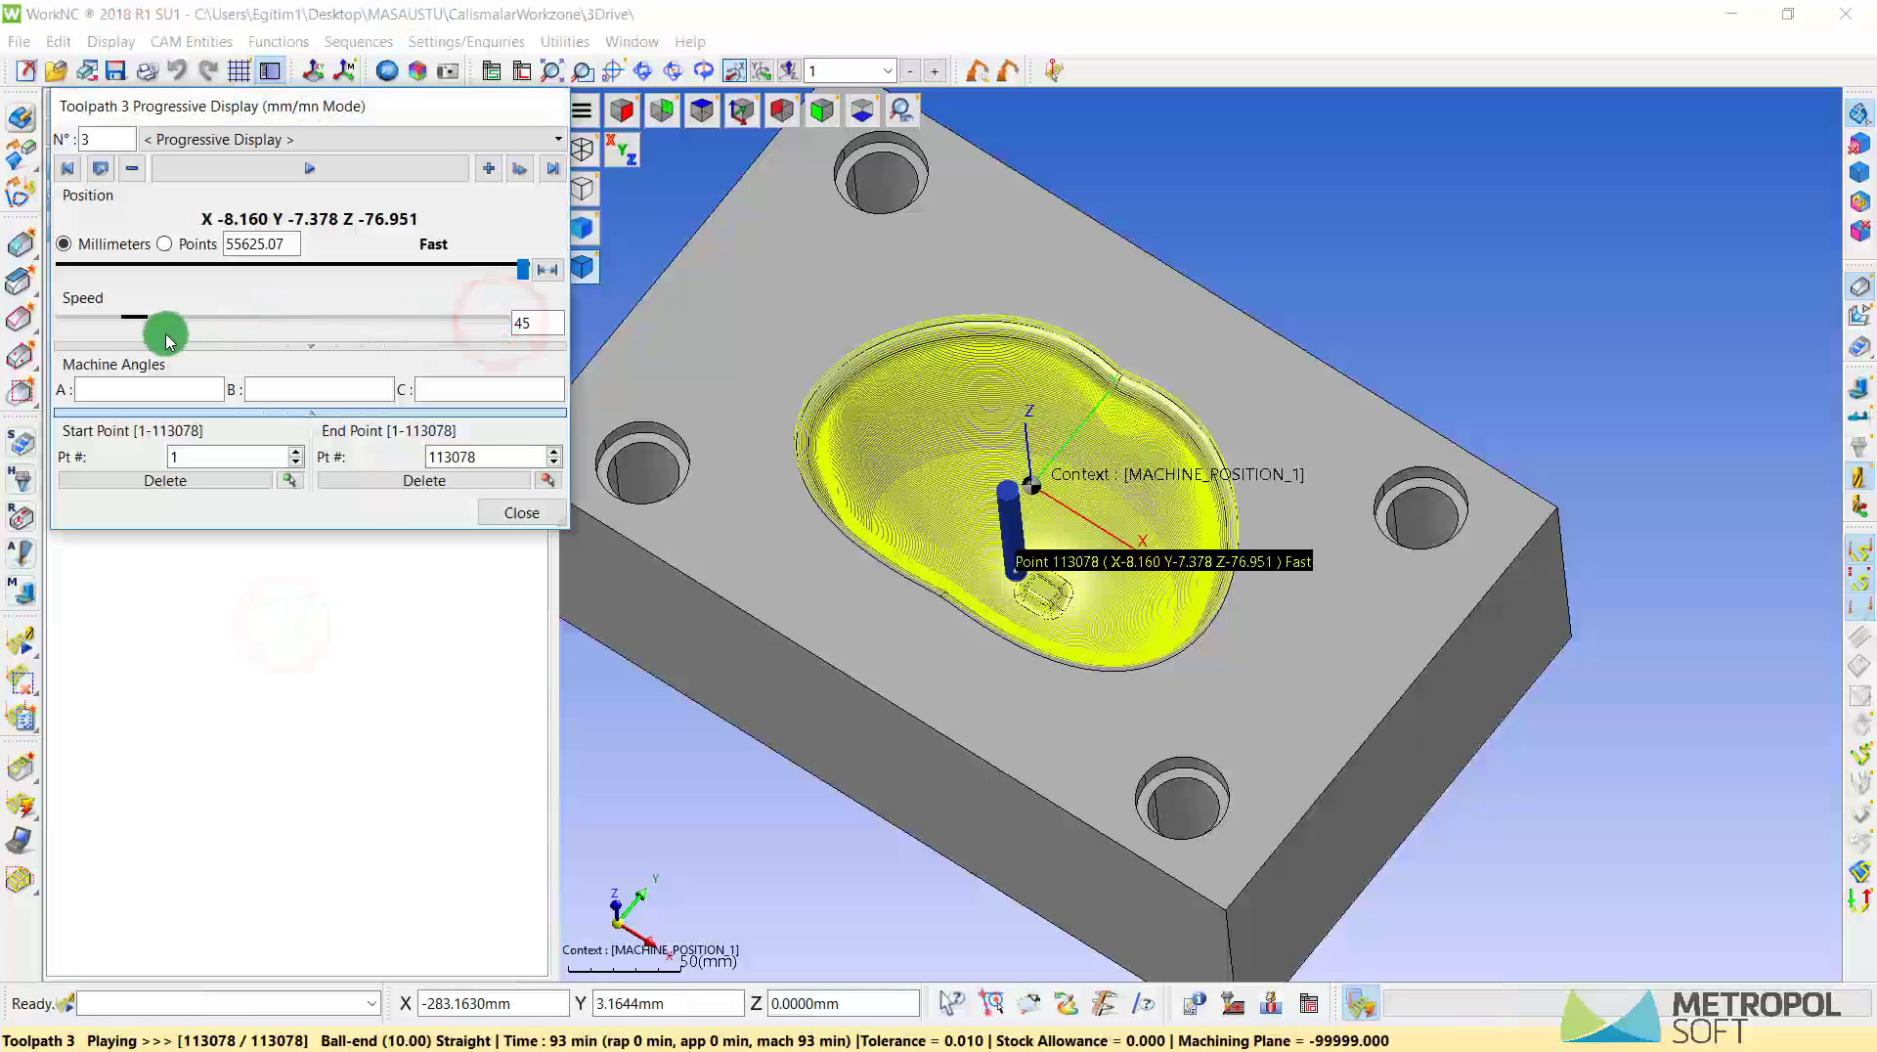
click(270, 174)
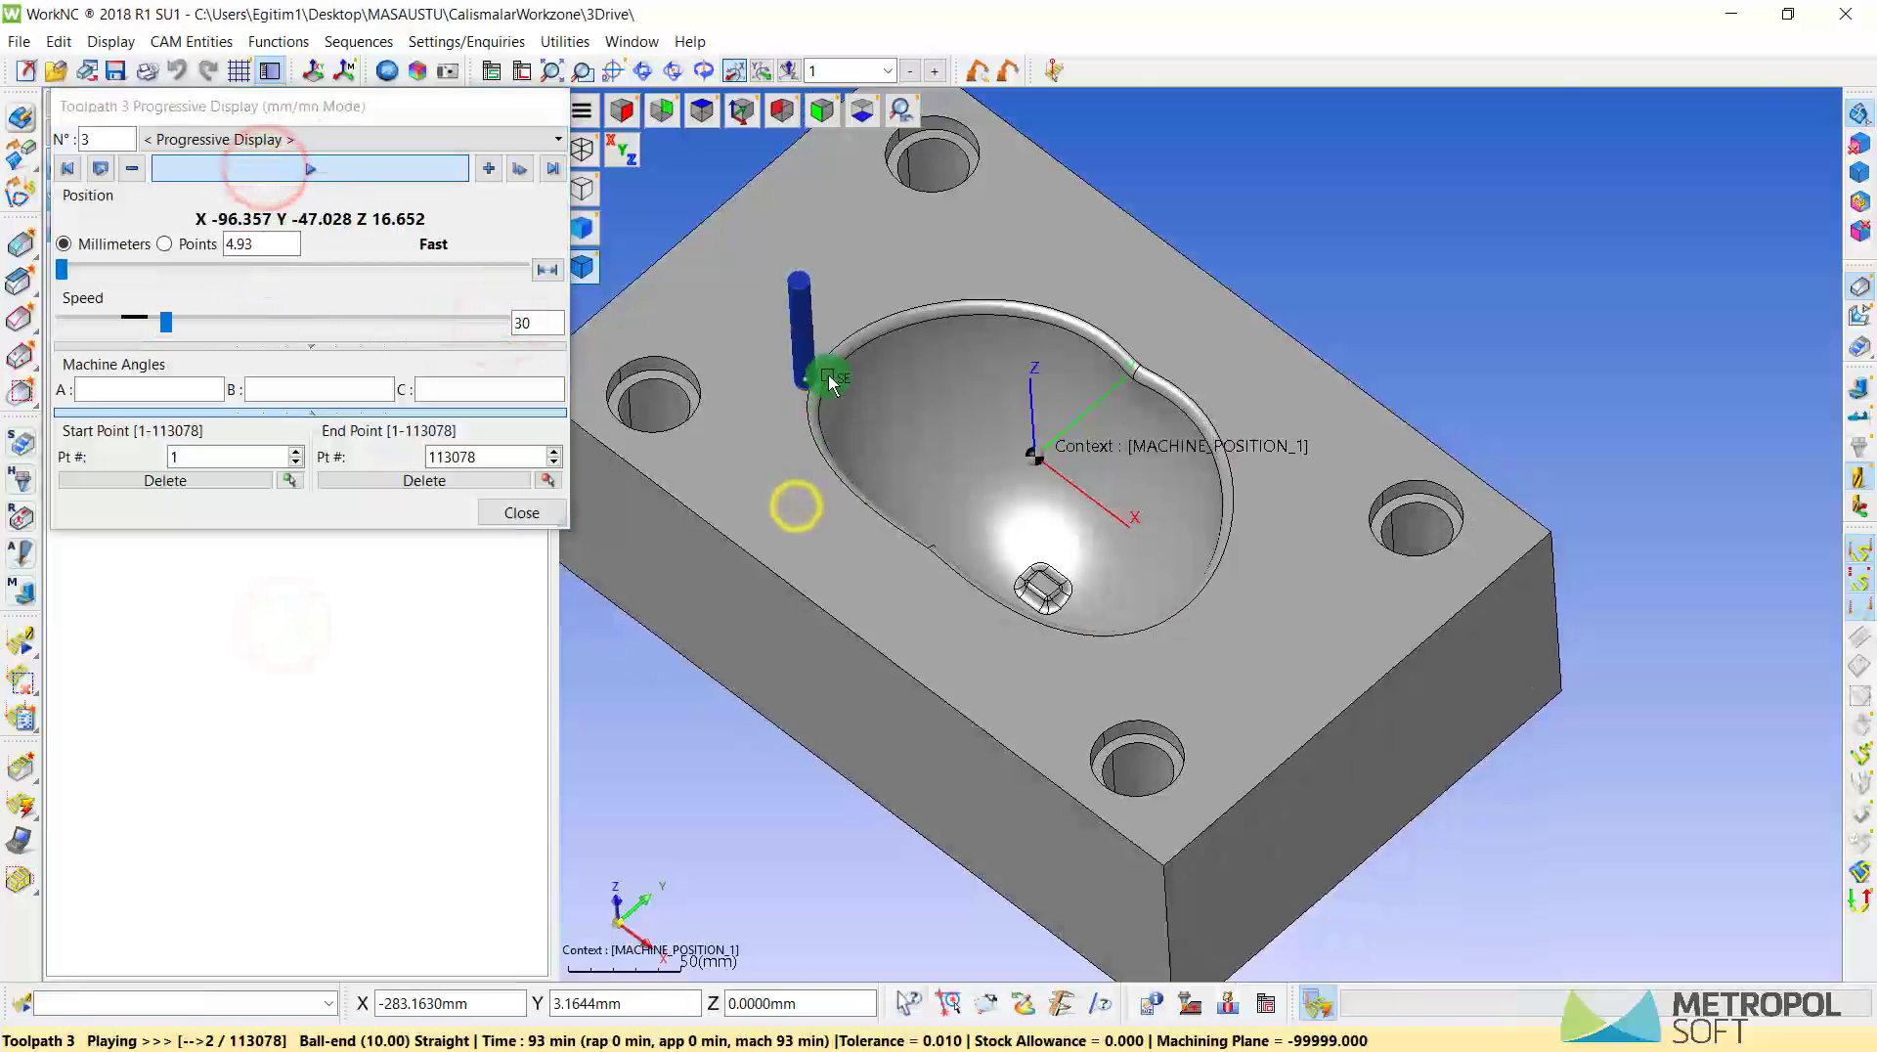
scroll(782, 420, up, 3)
scroll(766, 399, up, 2)
scroll(811, 393, up, 1)
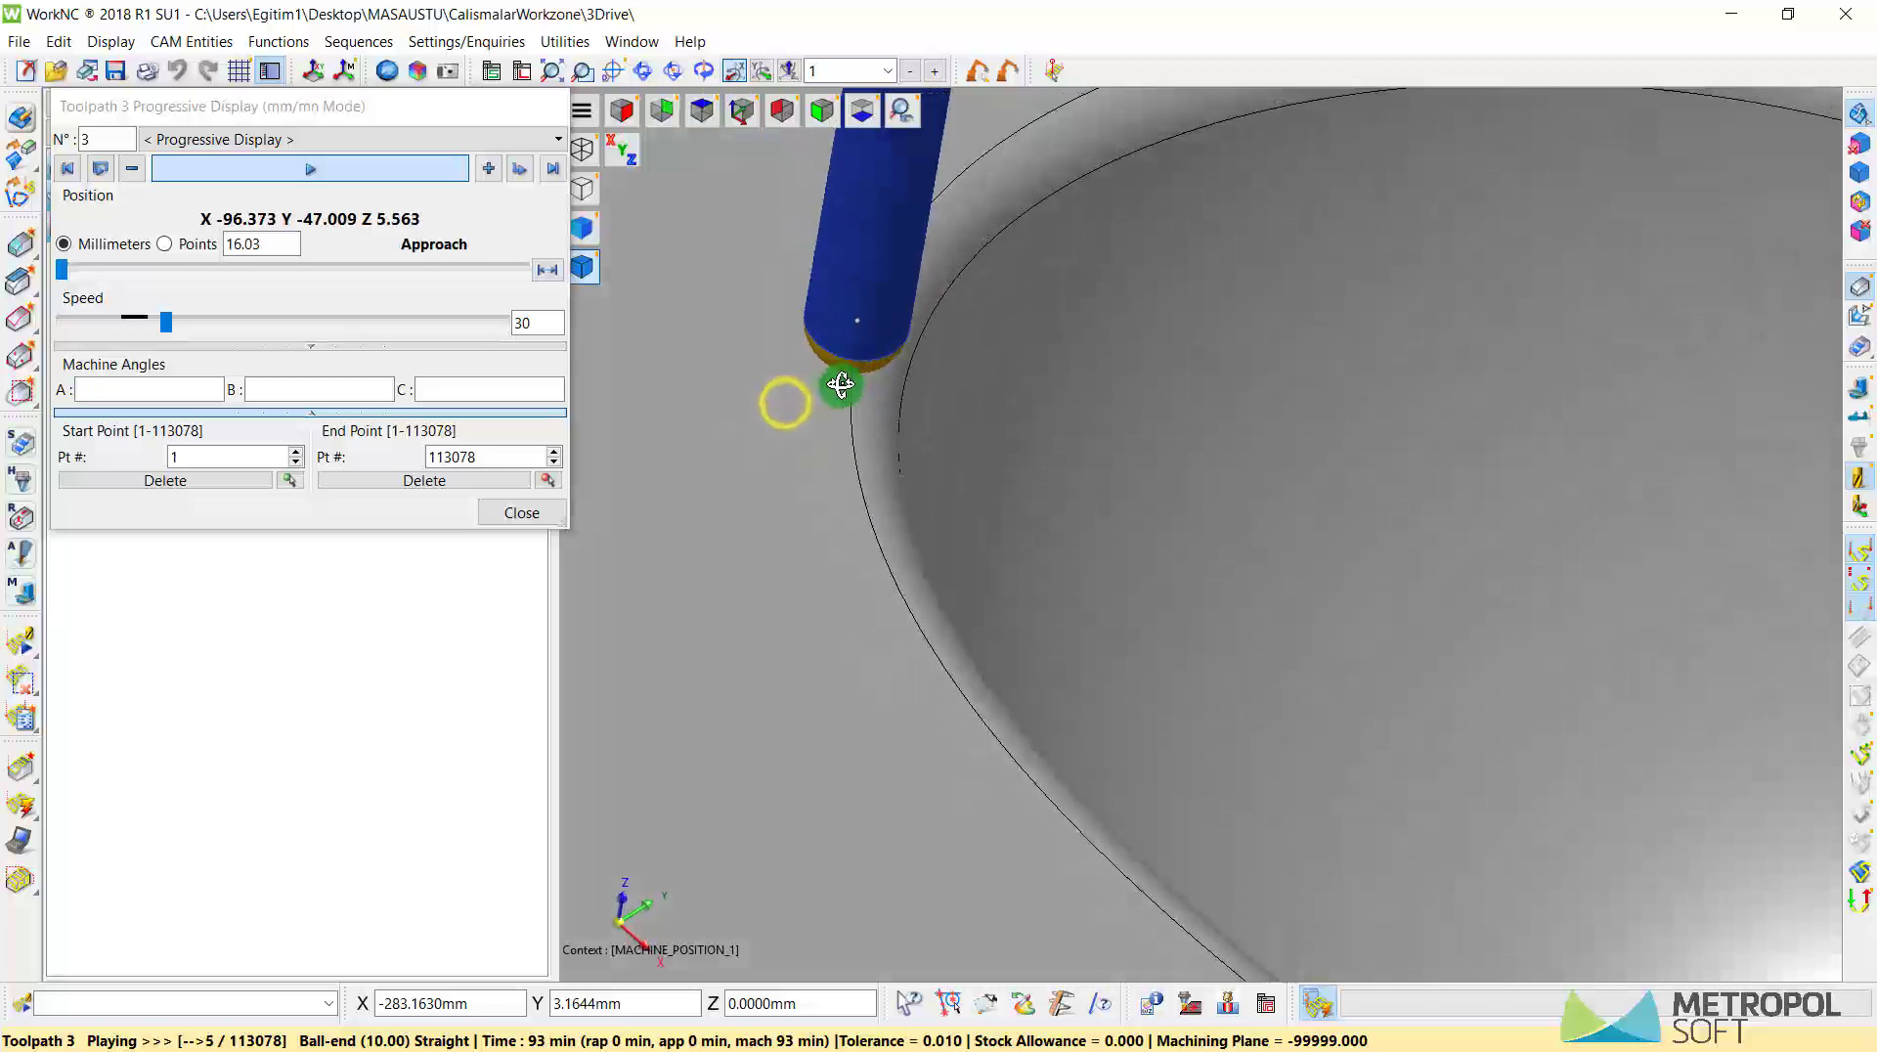
scroll(851, 406, up, 1)
scroll(914, 411, down, 1)
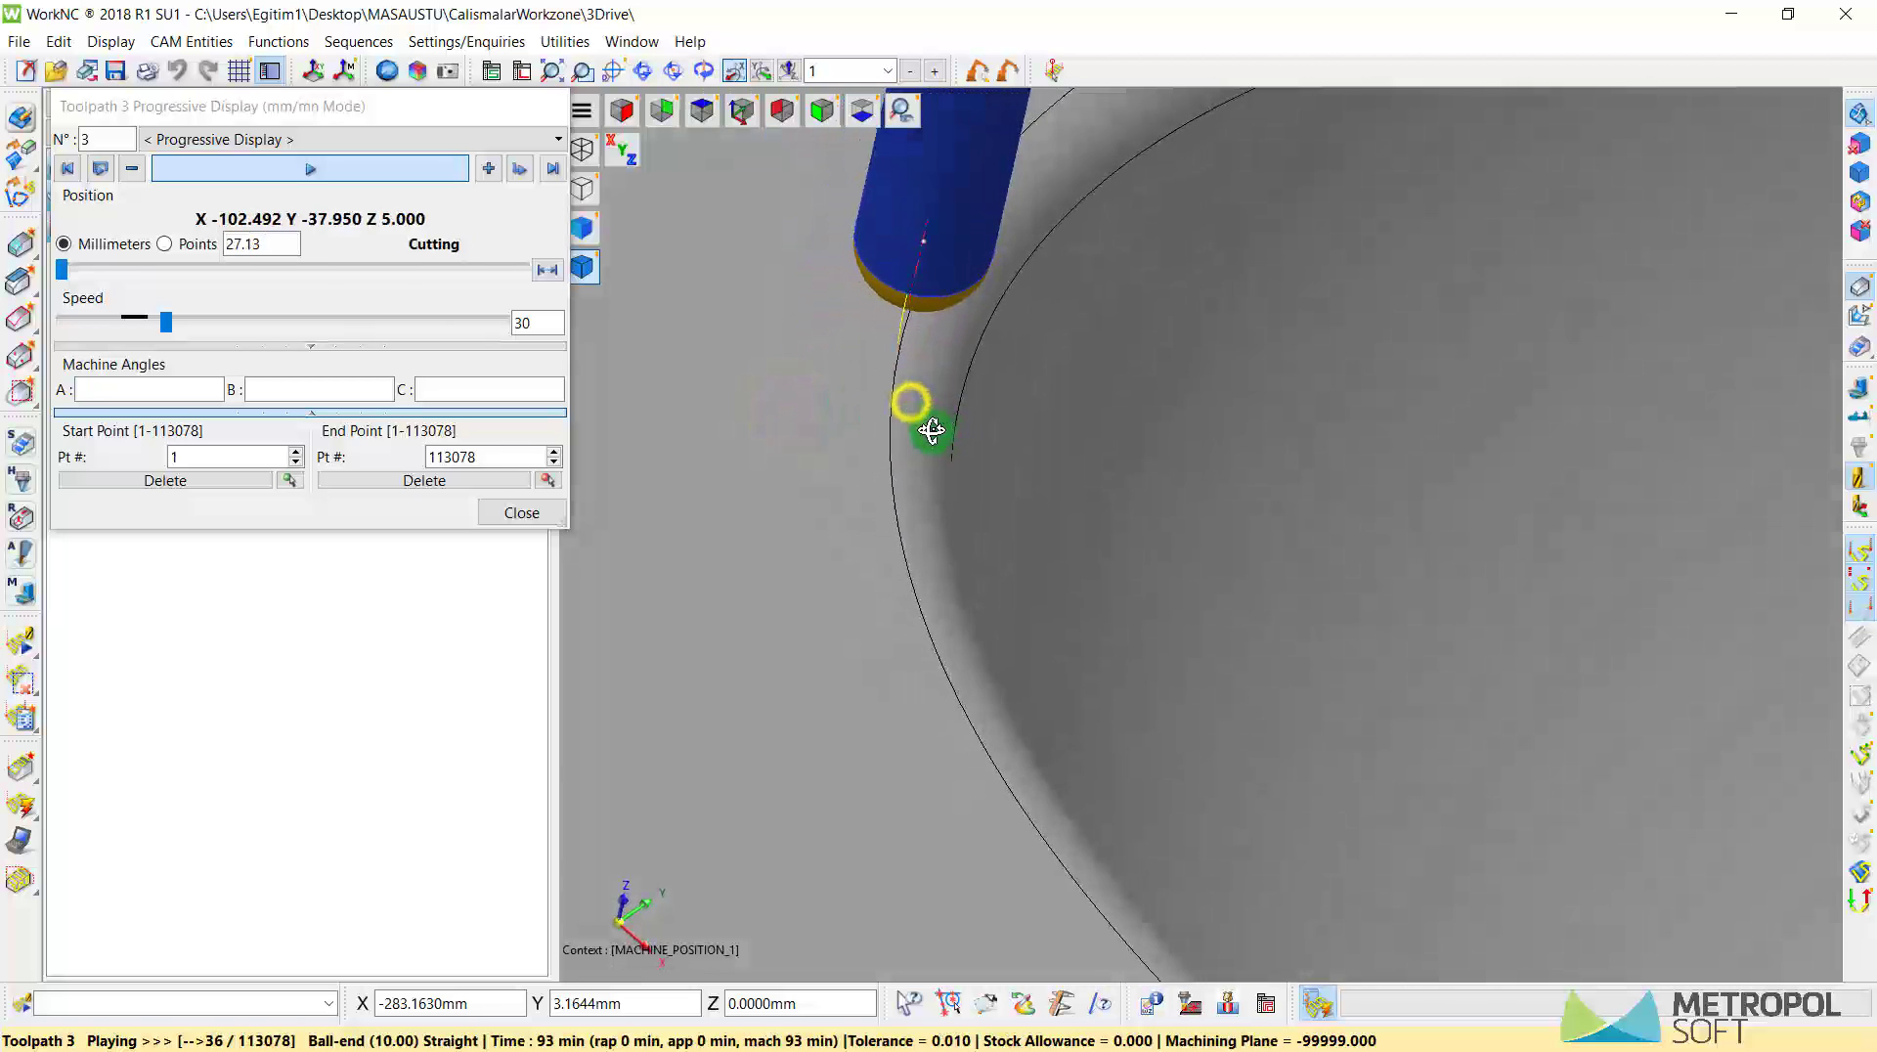
scroll(938, 440, down, 1)
scroll(929, 464, down, 2)
scroll(917, 460, down, 2)
scroll(919, 465, down, 1)
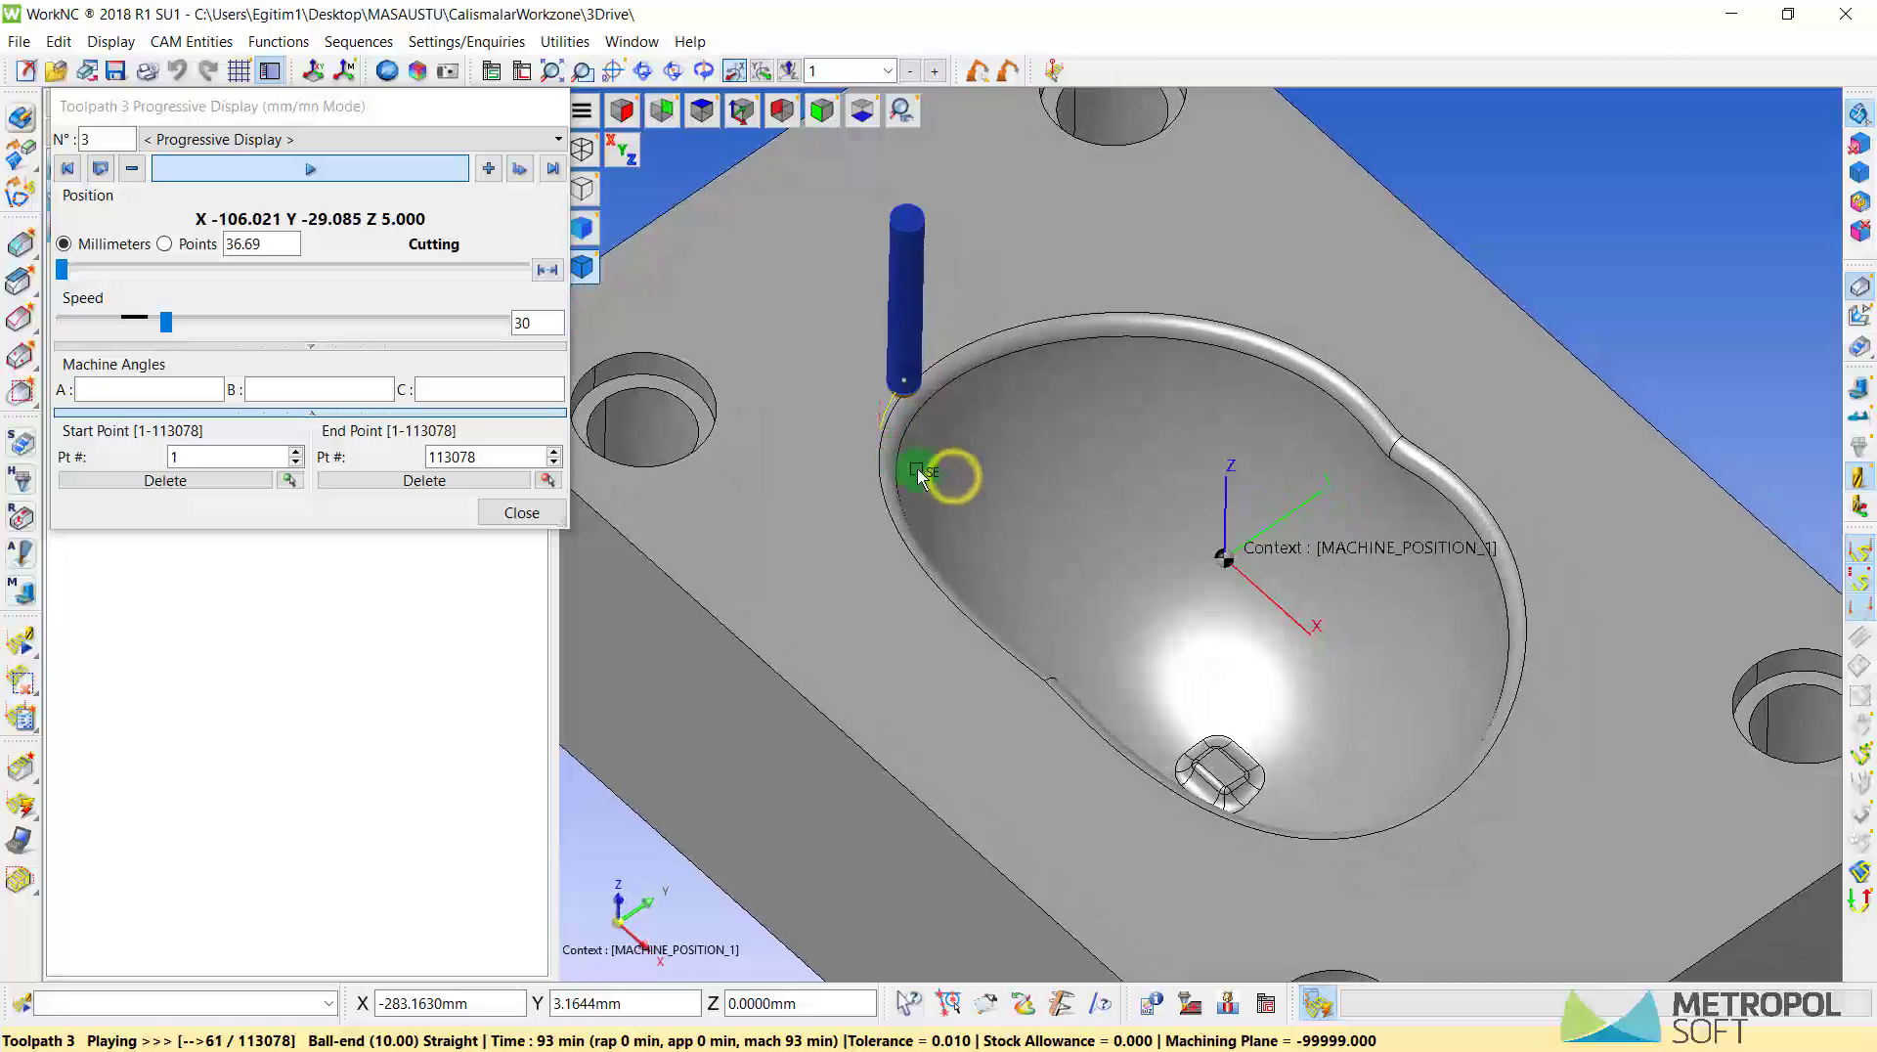
scroll(948, 498, down, 2)
- Close the toolpath 3 replay and hide toolpath 3
click(499, 528)
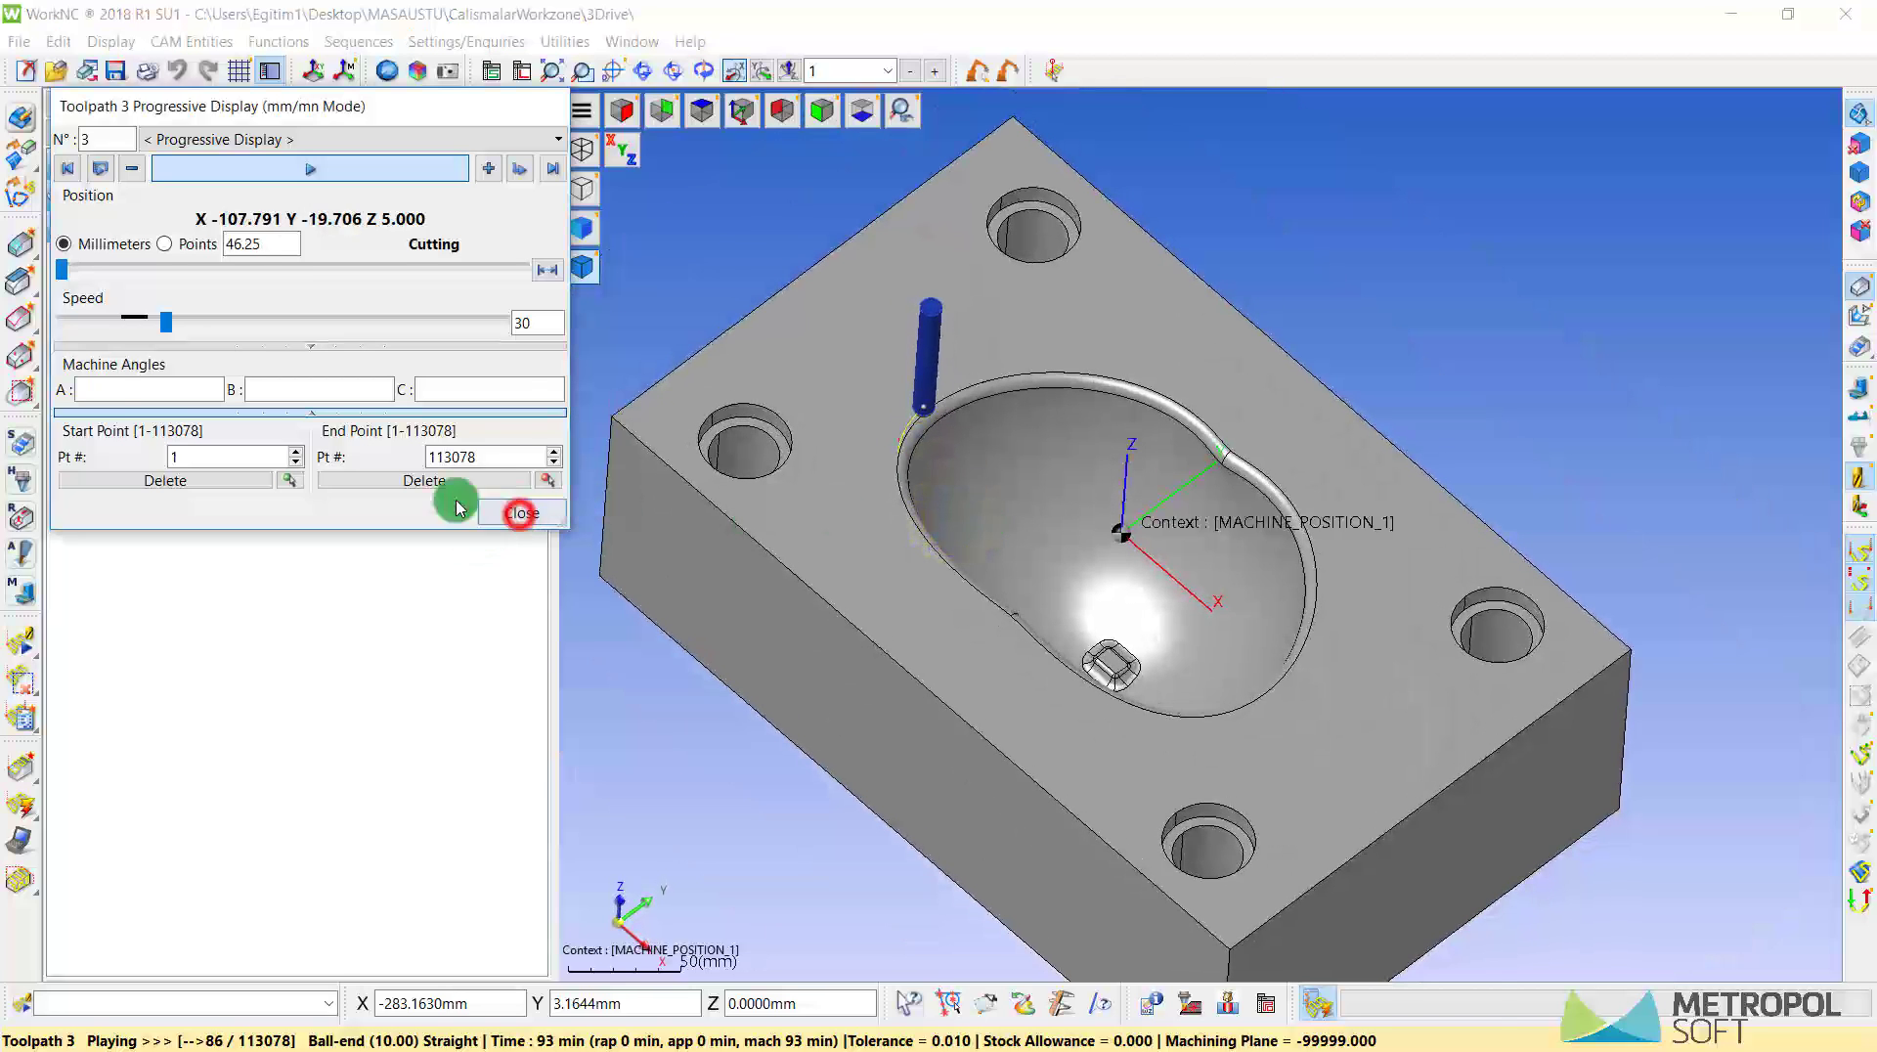
click(98, 362)
click(78, 360)
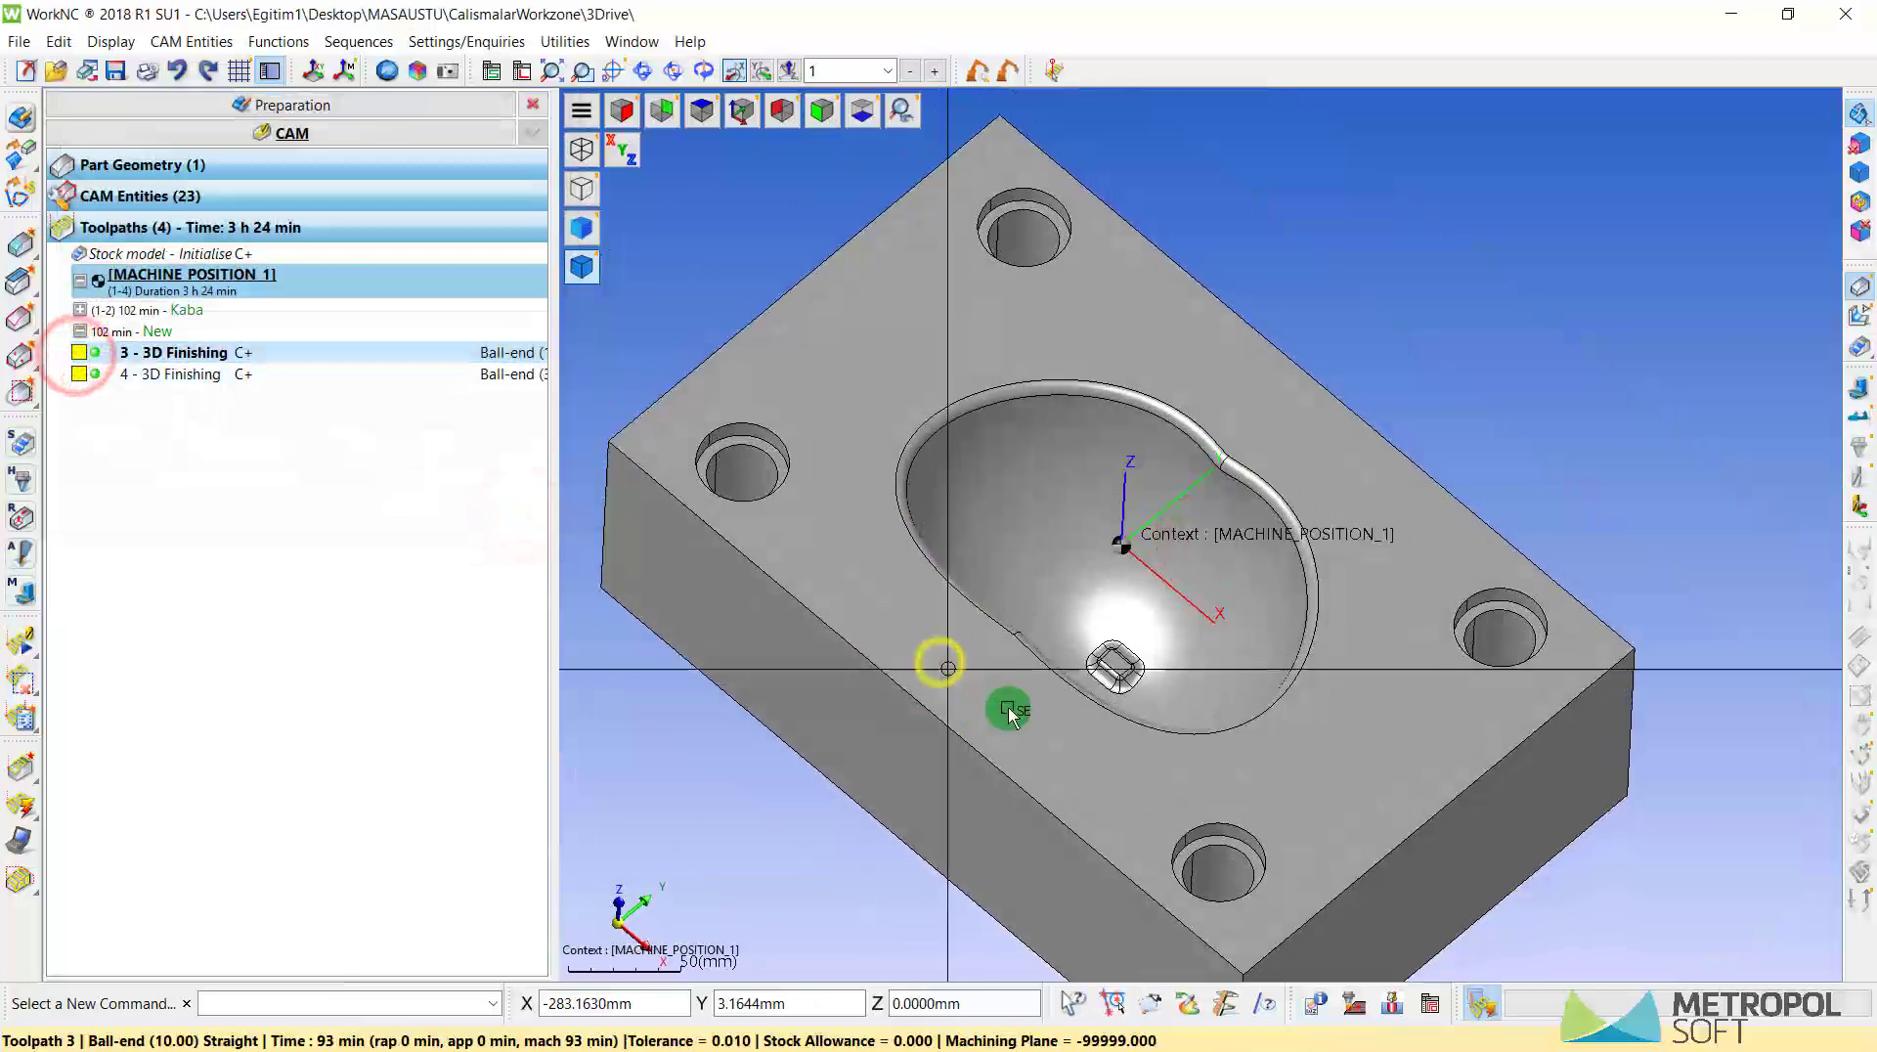
- Select toolpath 4 to show its 3 mm ball-end passes on the boss
scroll(1088, 673, up, 2)
scroll(1093, 673, up, 2)
scroll(1093, 672, up, 2)
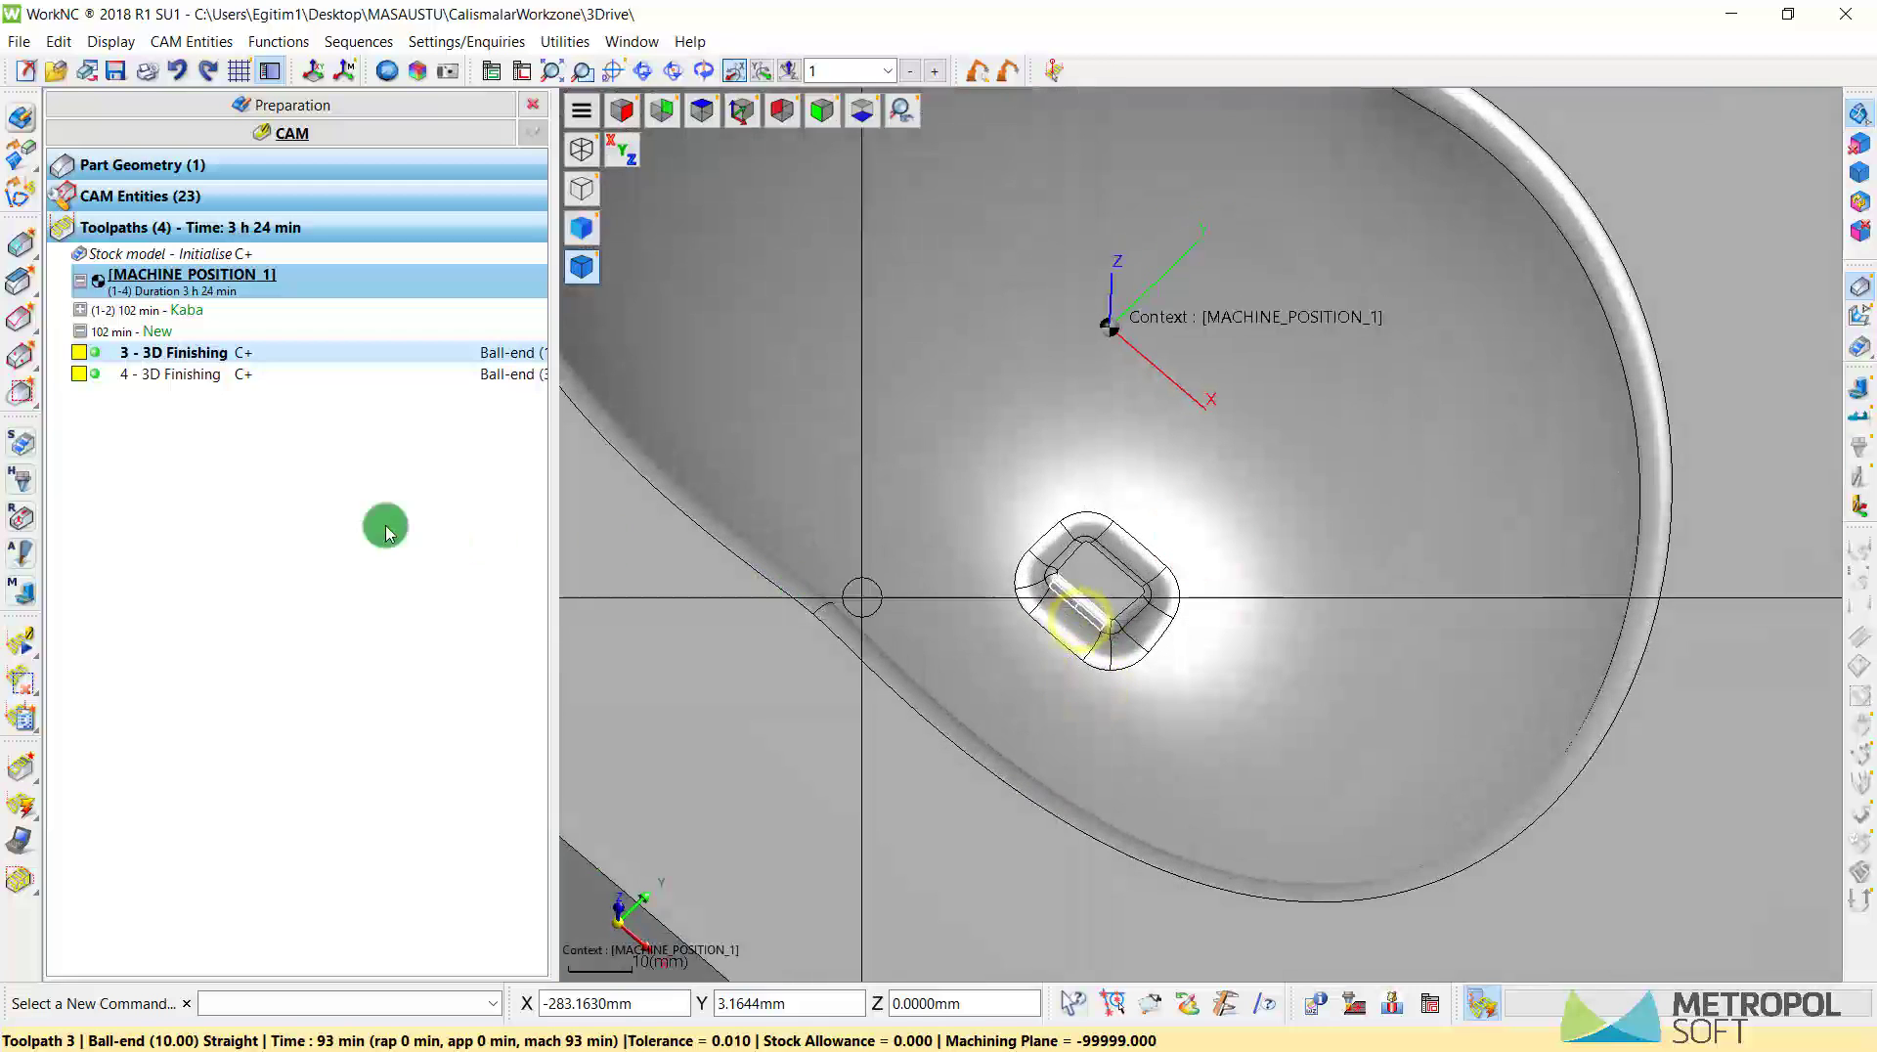
click(201, 377)
- Zoom in on the boss and launch toolpath 4's Simulate replay
scroll(1129, 743, up, 1)
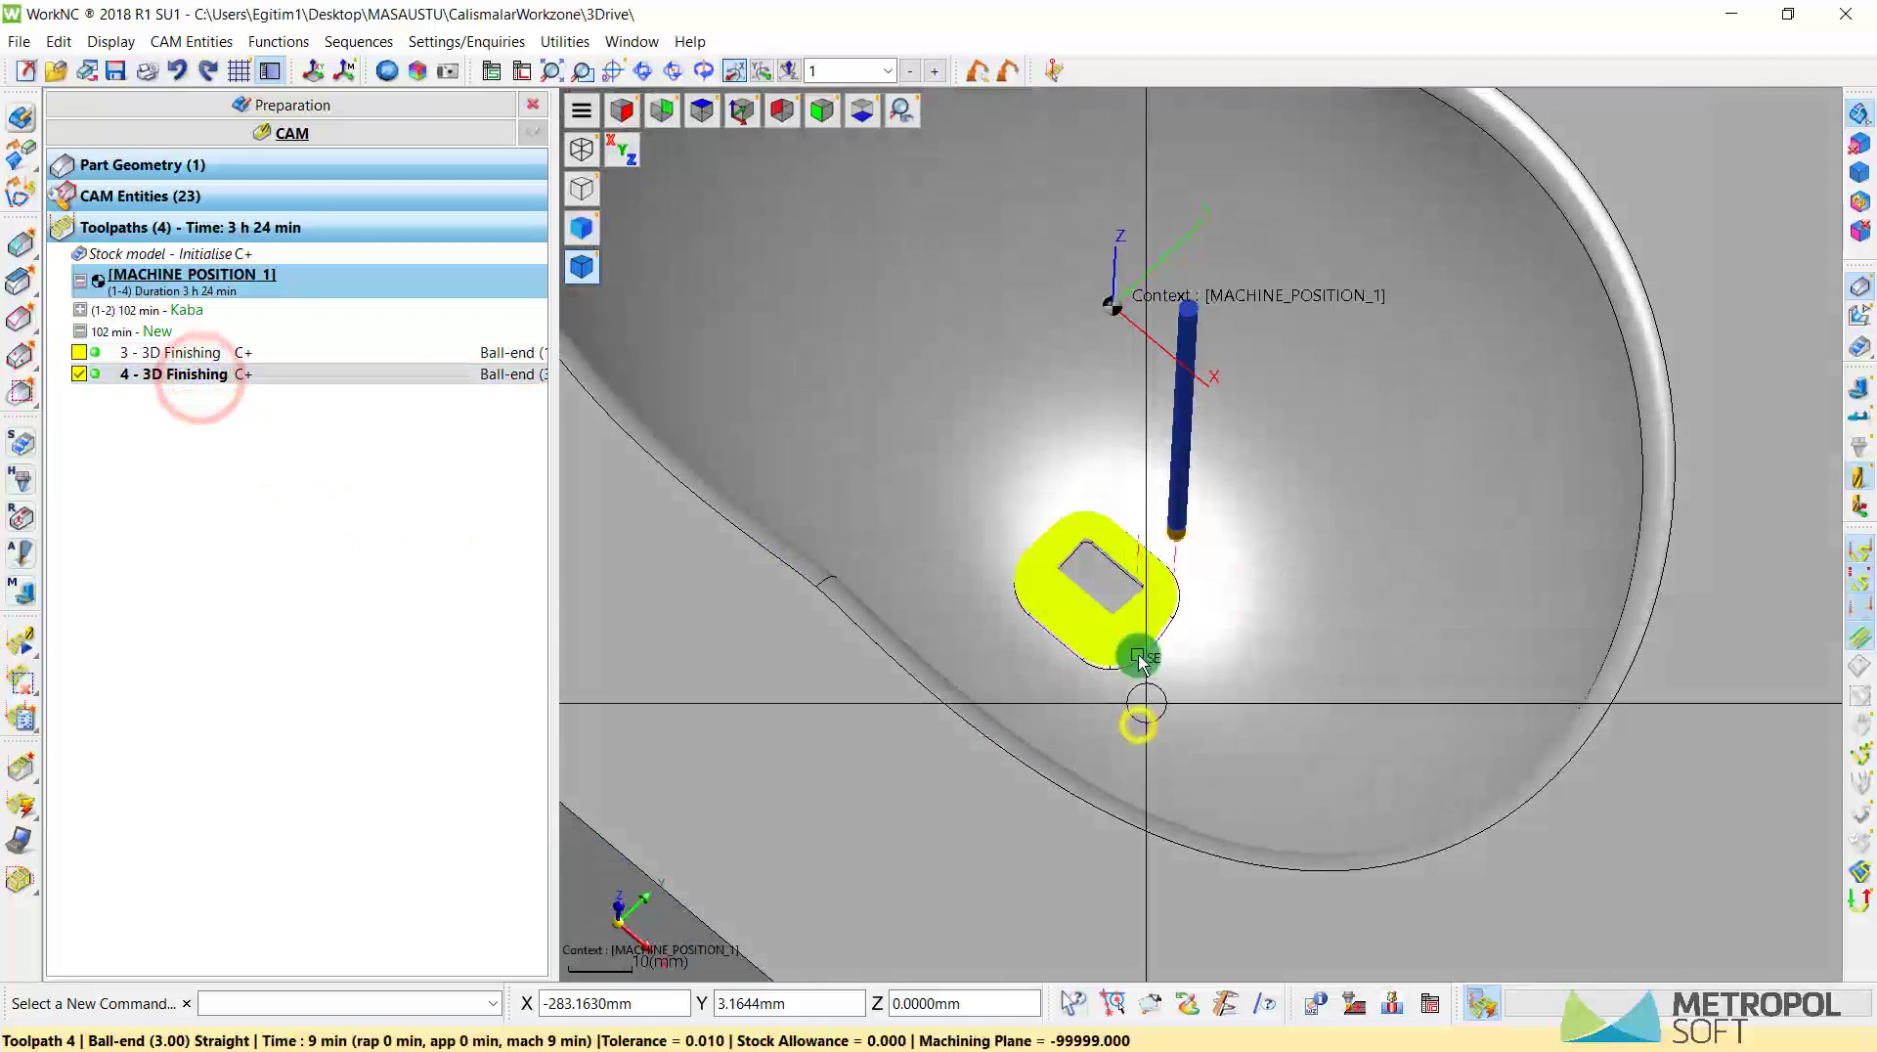
scroll(1118, 626, up, 2)
scroll(1082, 622, up, 1)
scroll(1082, 621, up, 3)
scroll(1094, 545, down, 1)
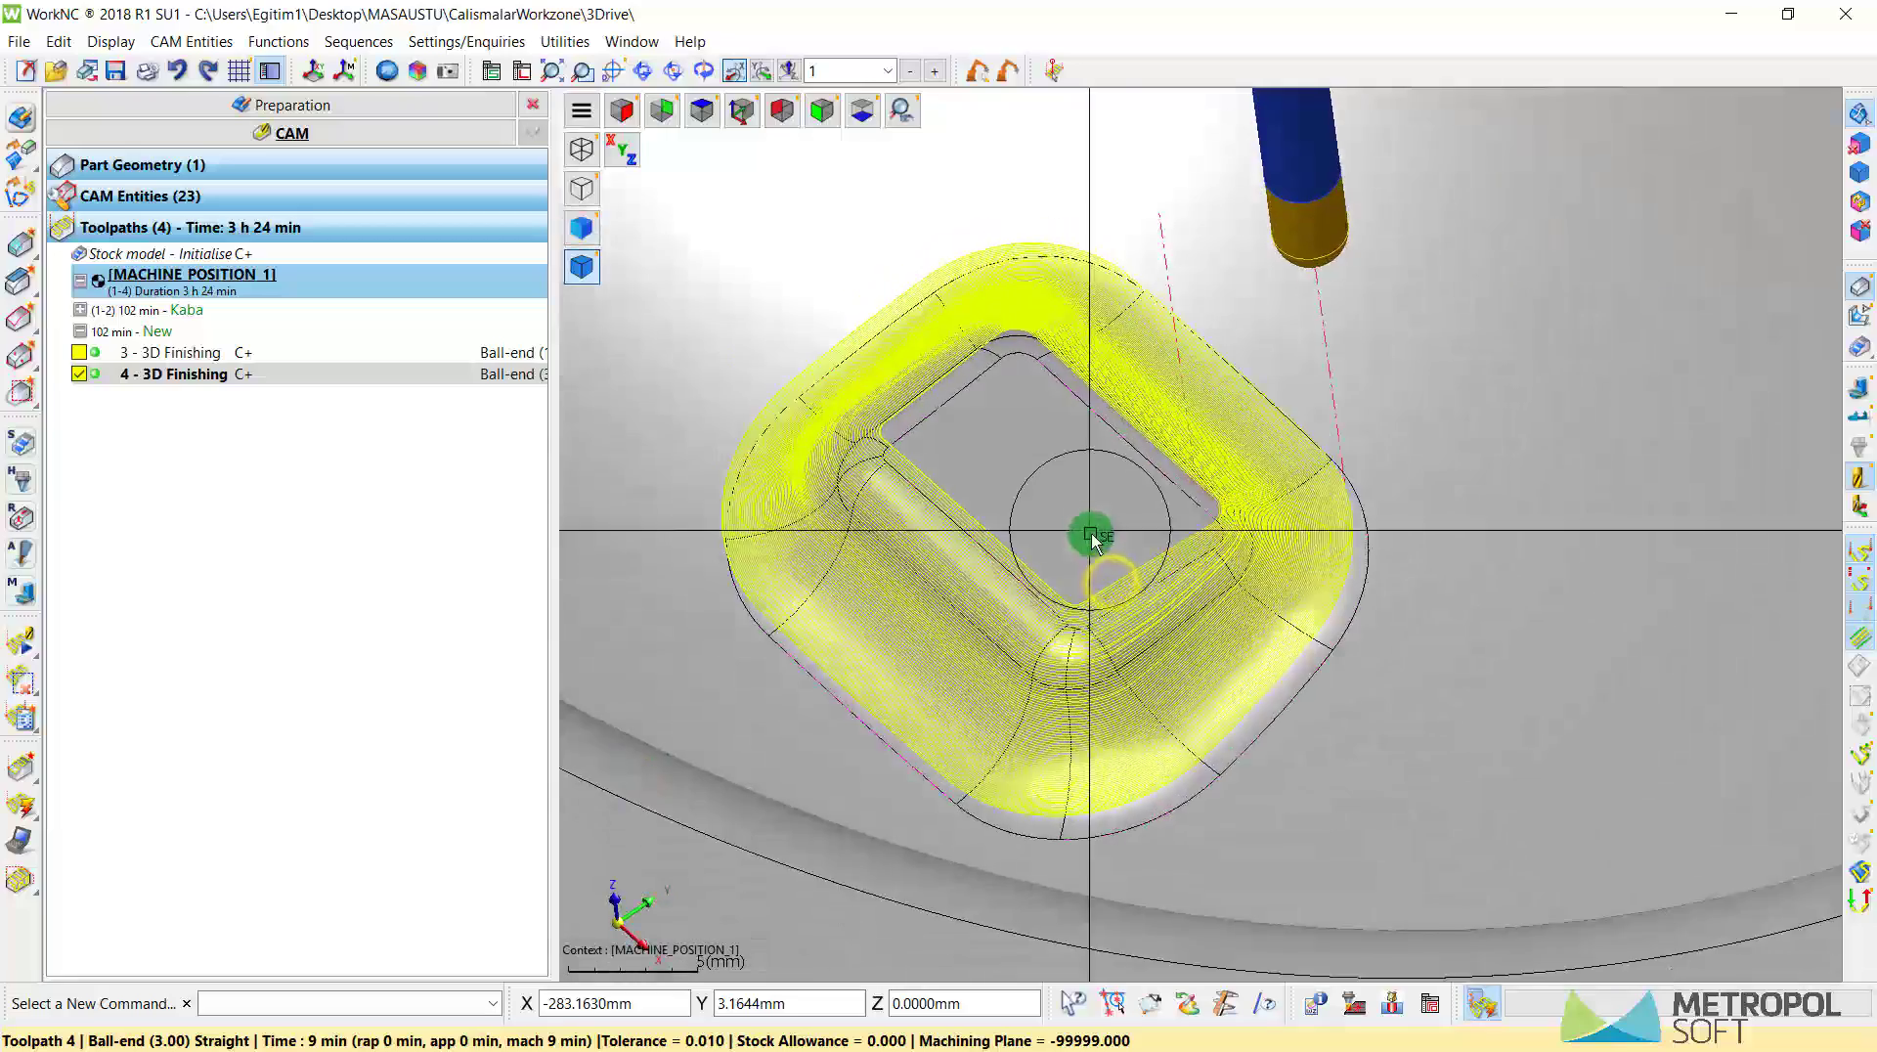
scroll(1094, 536, down, 2)
scroll(1114, 653, up, 2)
scroll(1124, 661, down, 2)
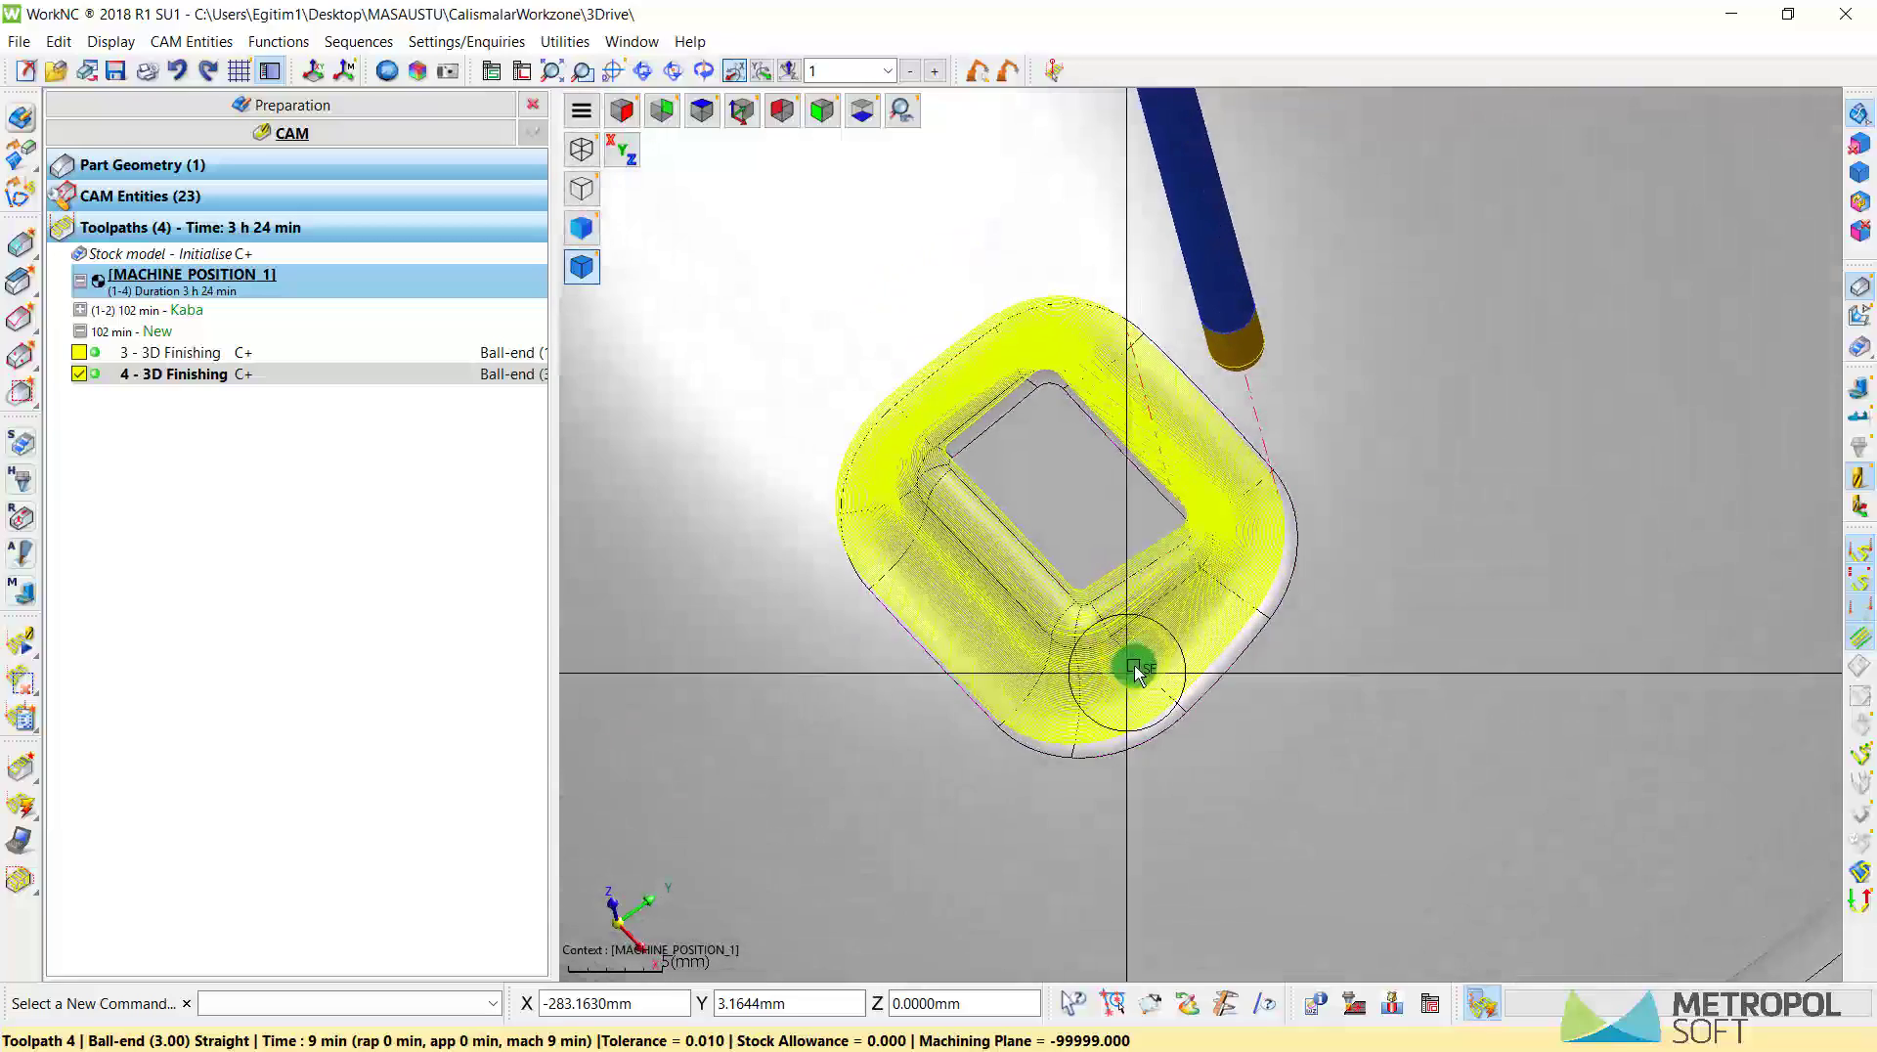
right_click(216, 388)
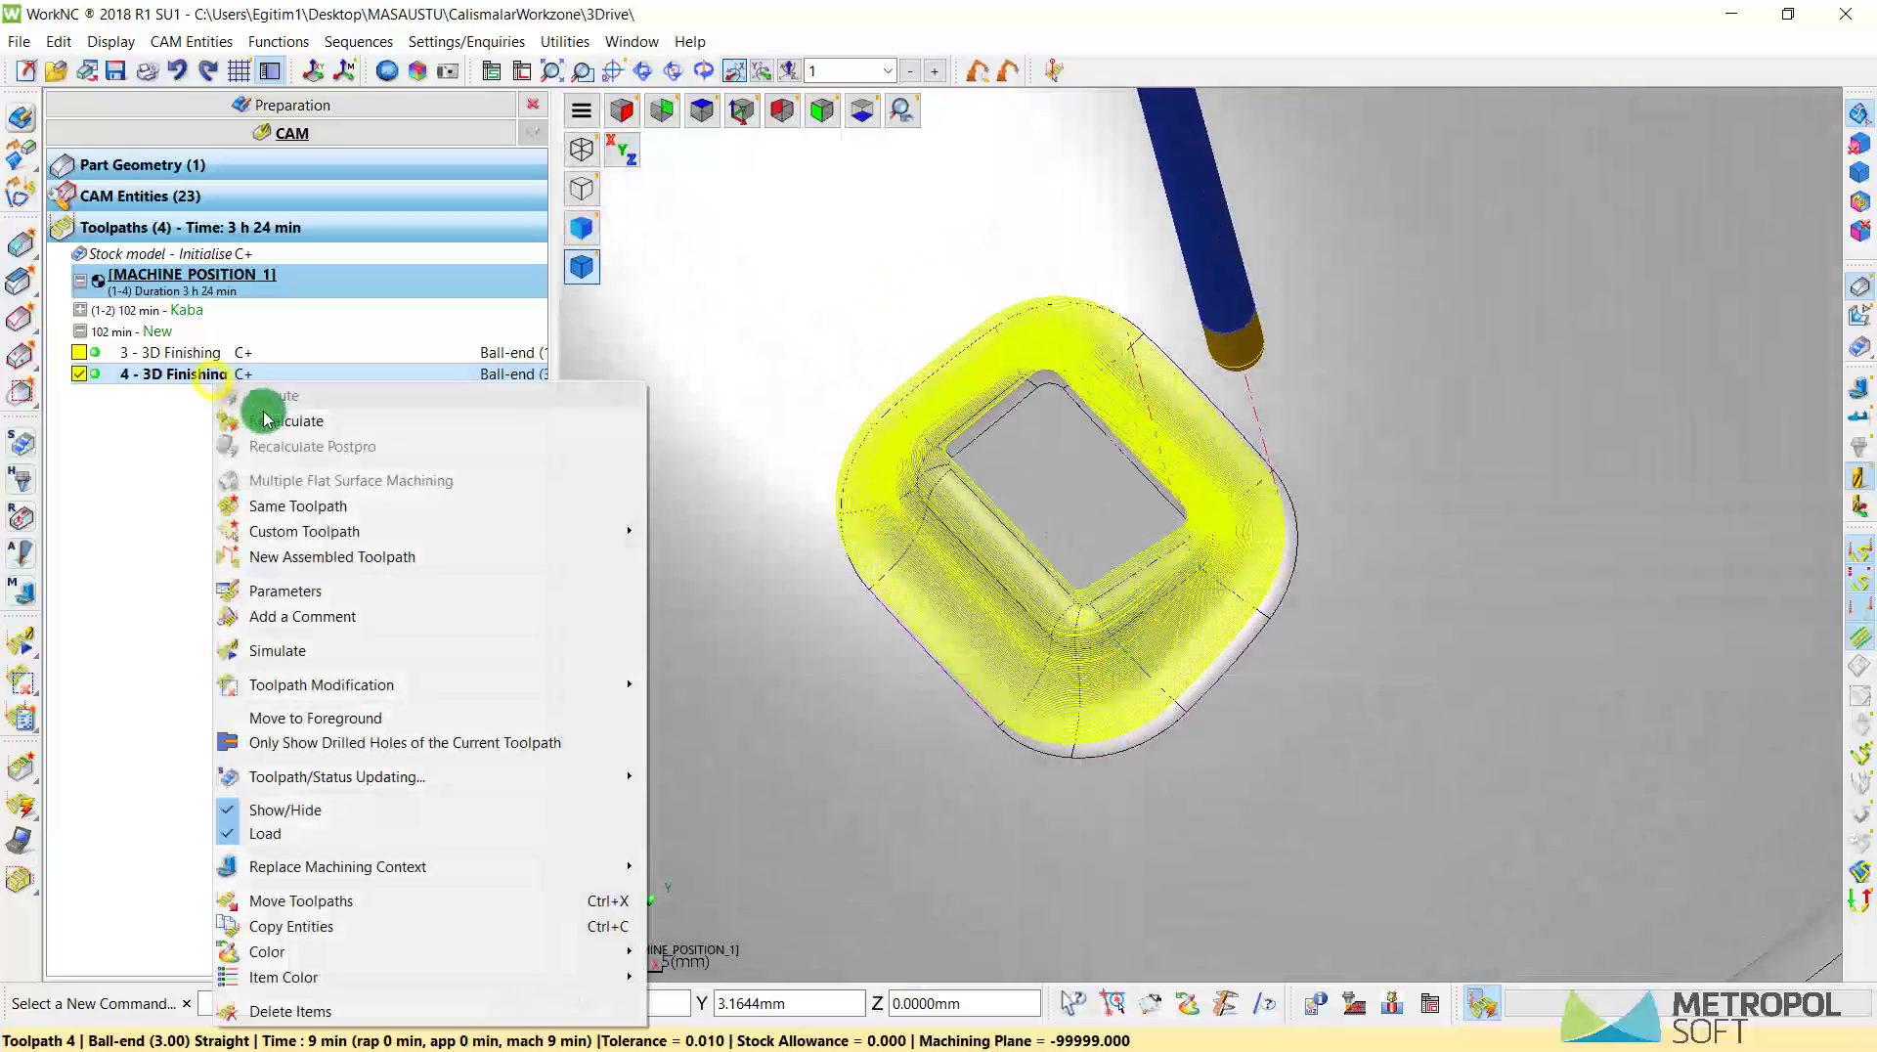
click(305, 653)
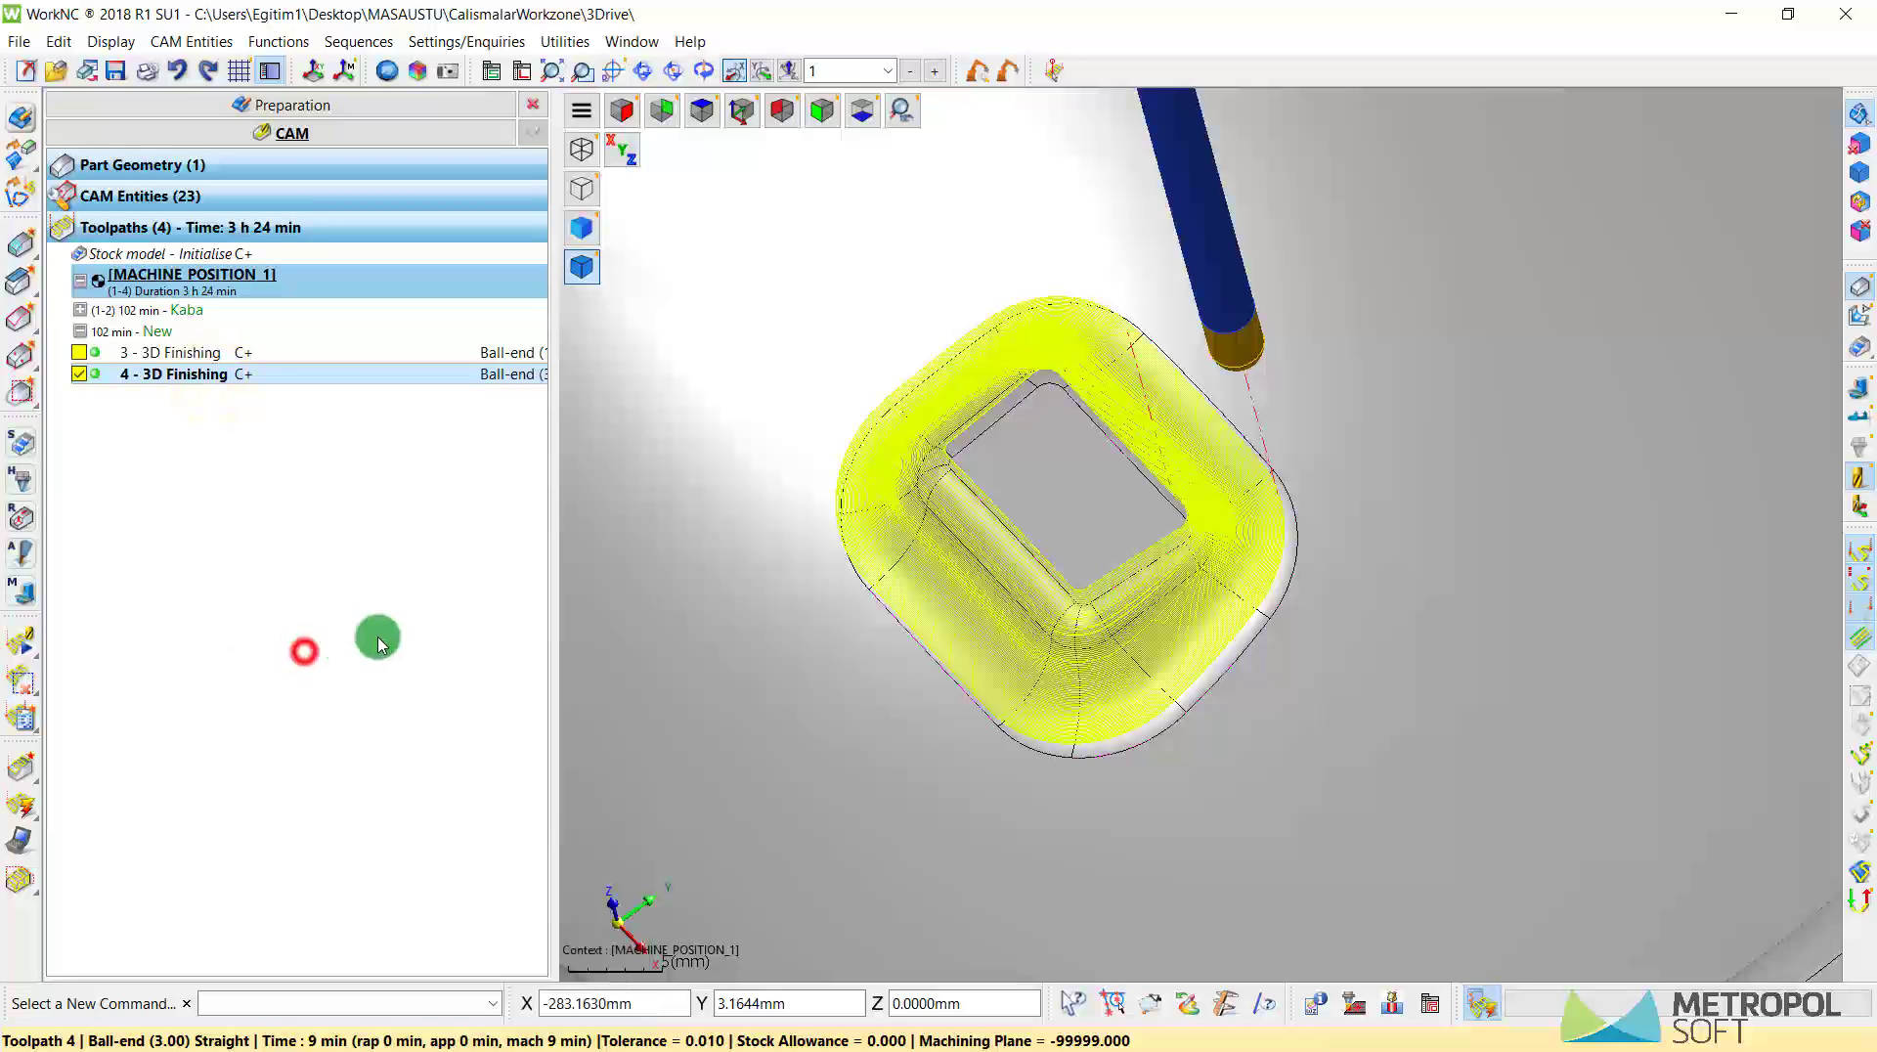
- Restart toolpath 4's playback at maximum speed and run it to final point 24437
click(279, 178)
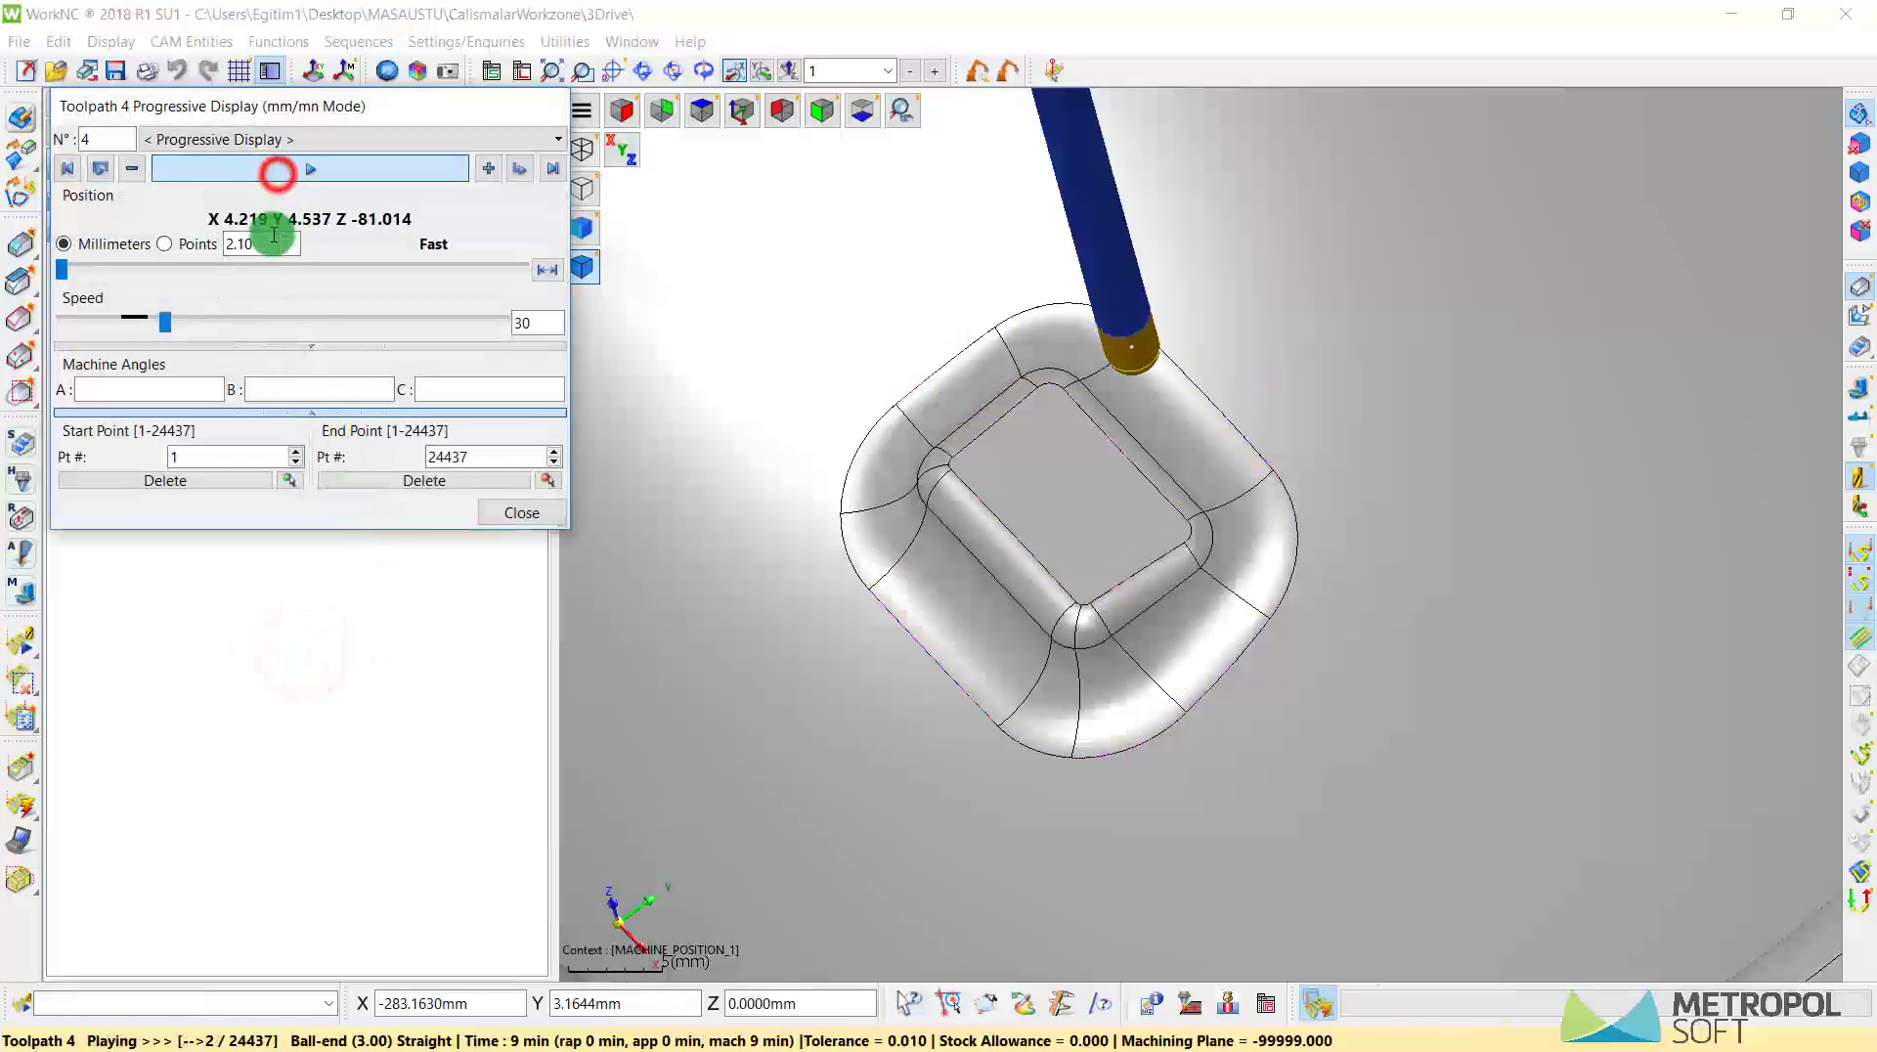
mouse_move(195, 333)
mouse_down()
mouse_move(490, 364)
mouse_move(1135, 678)
mouse_up()
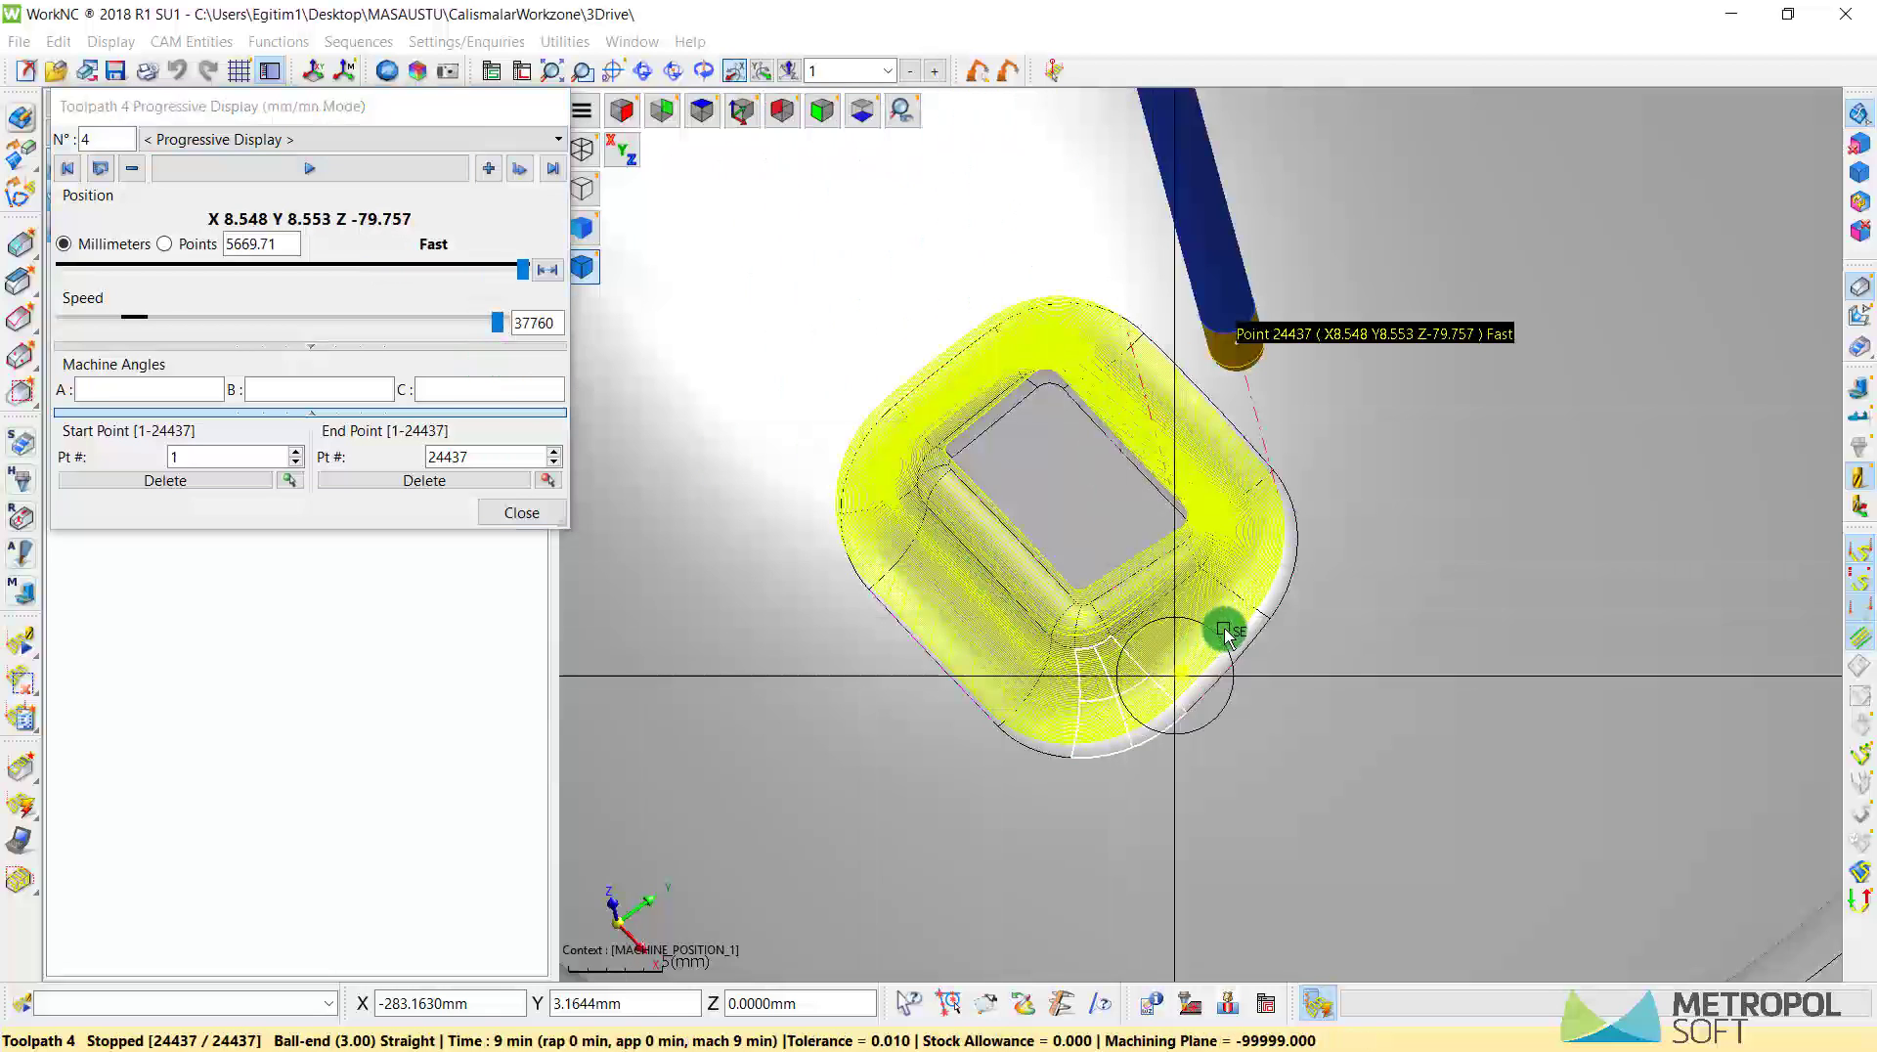
scroll(1225, 630, down, 1)
scroll(1227, 634, down, 3)
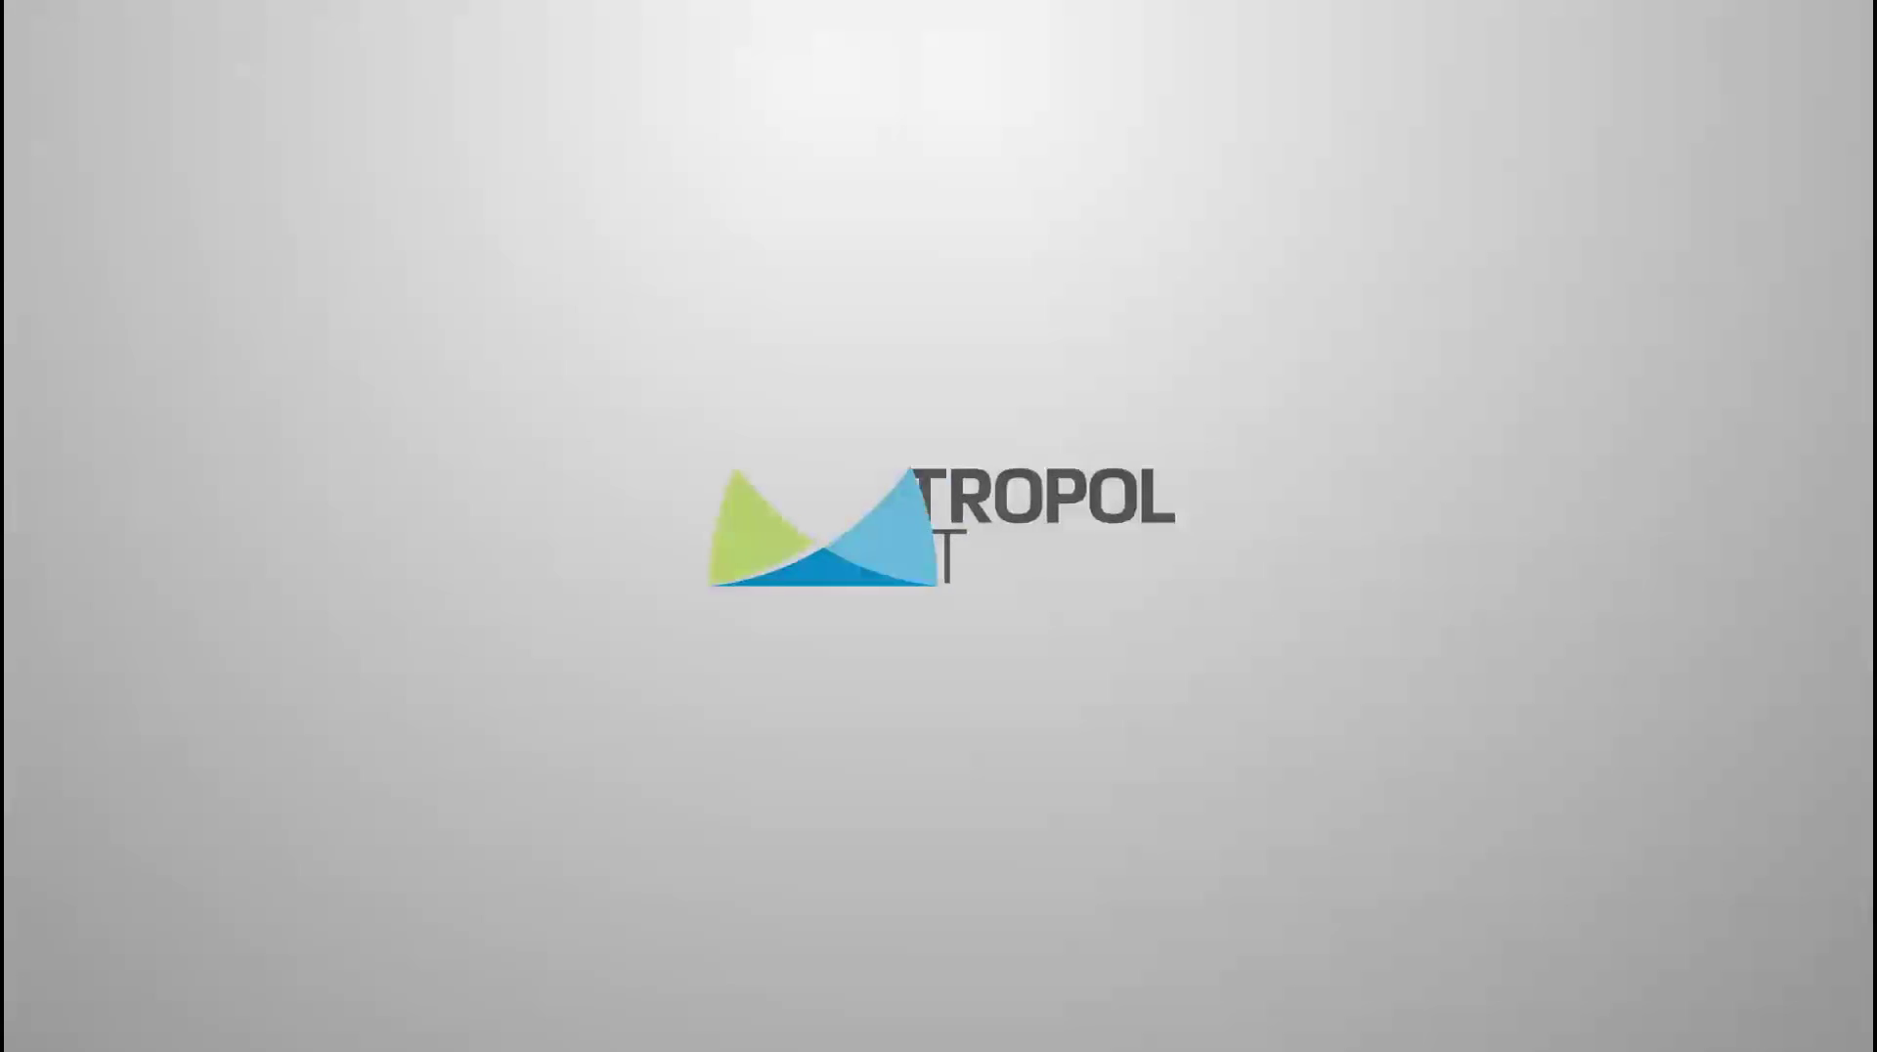